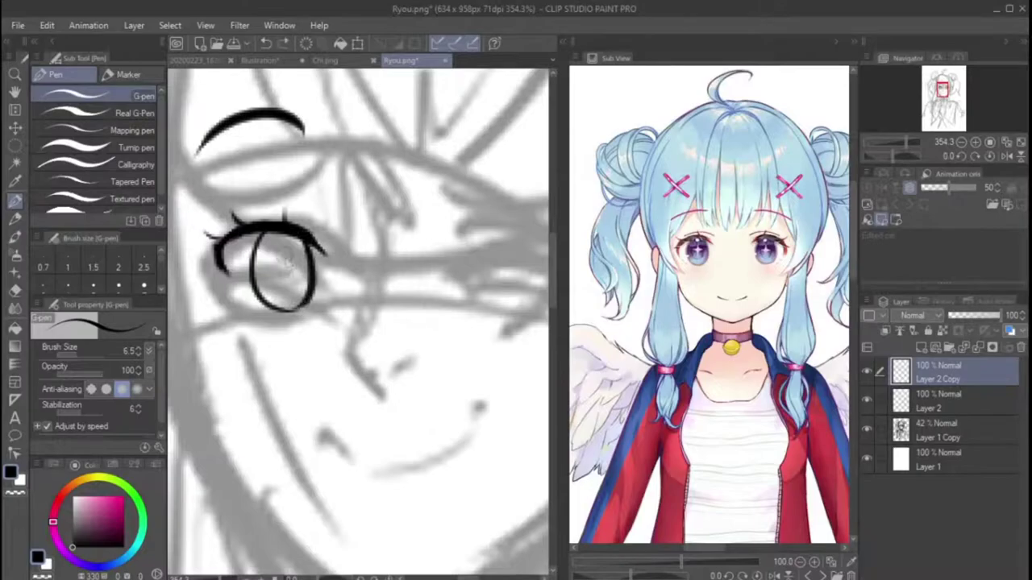
Step: Ink the nose bridge and the small nostril mark over the sketch, and try an upper lash line on the right eye
key(ctrl+z)
scroll(475, 248, down, 2)
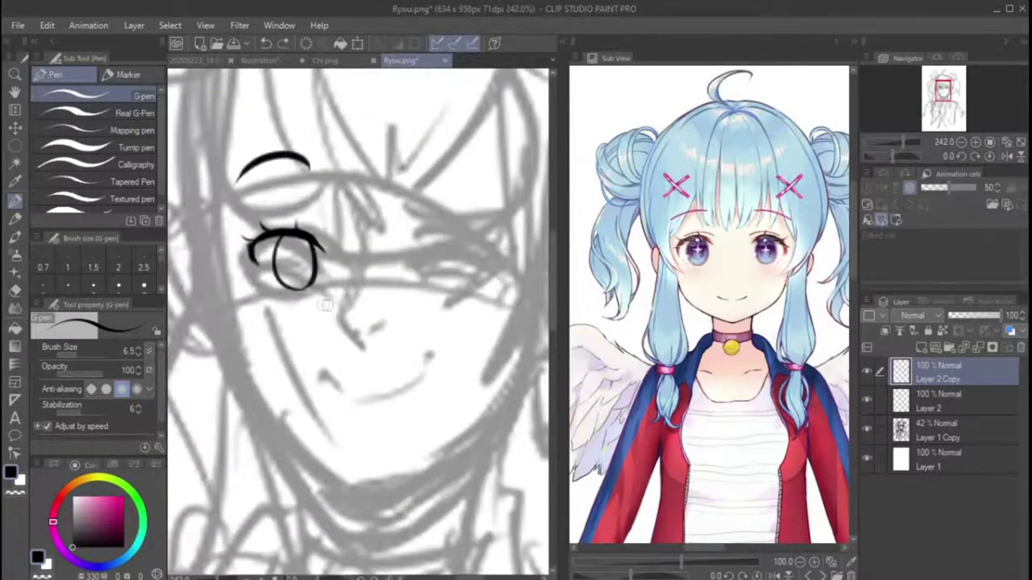
drag(322, 372, 409, 363)
key(ctrl+z)
mouse_move(352, 295)
mouse_down()
mouse_move(344, 322)
mouse_move(360, 342)
mouse_up()
drag(369, 332, 383, 325)
drag(415, 237, 490, 234)
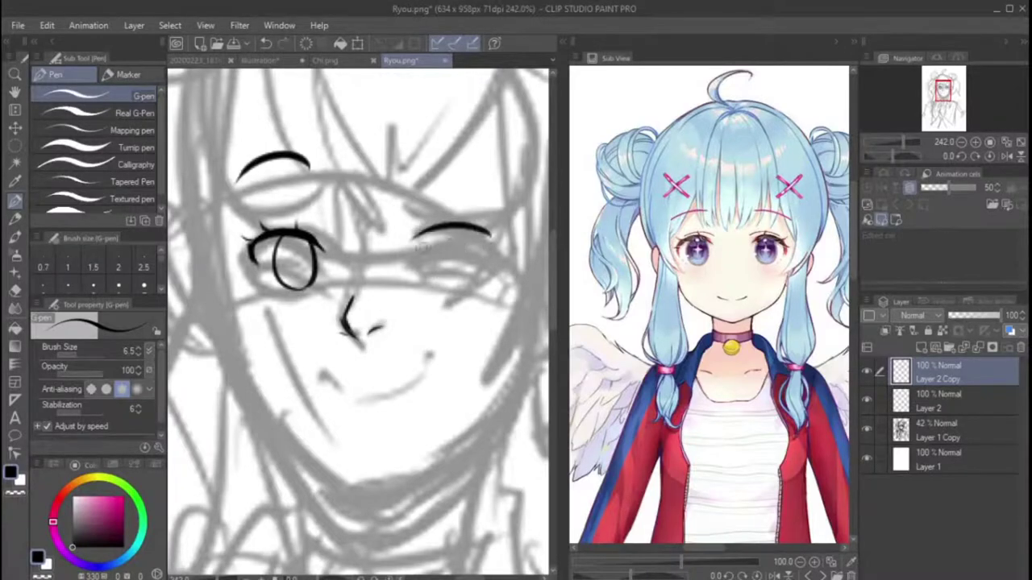
key(ctrl+z)
Step: Copy the inked left eye with an elliptical selection and place a mirrored copy over the right eye of the sketch
key(m)
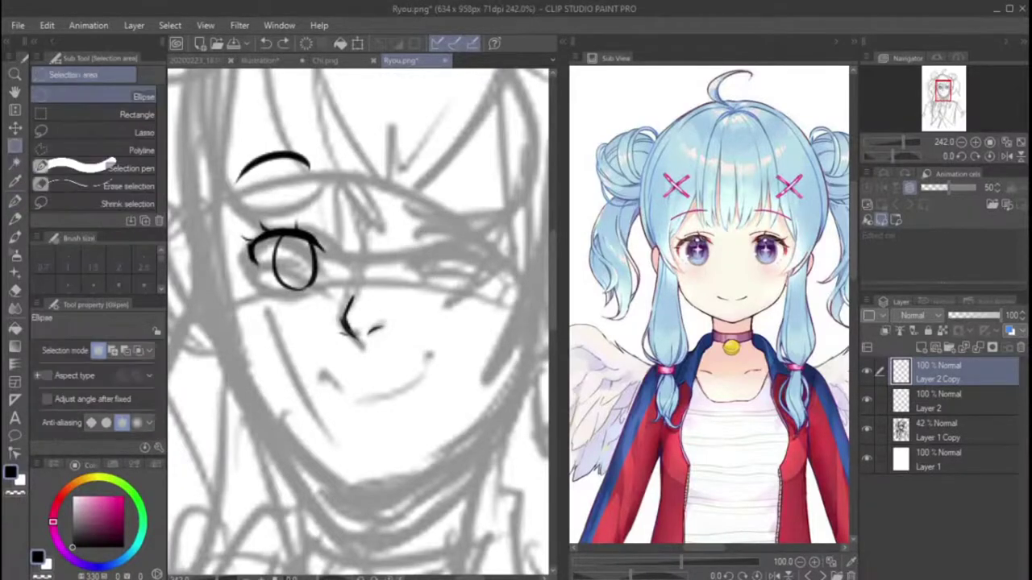
drag(227, 202, 344, 315)
key(ctrl+c)
key(ctrl+v)
key(ctrl+t)
drag(285, 266, 446, 259)
drag(483, 300, 476, 286)
key(Return)
scroll(478, 289, down, 3)
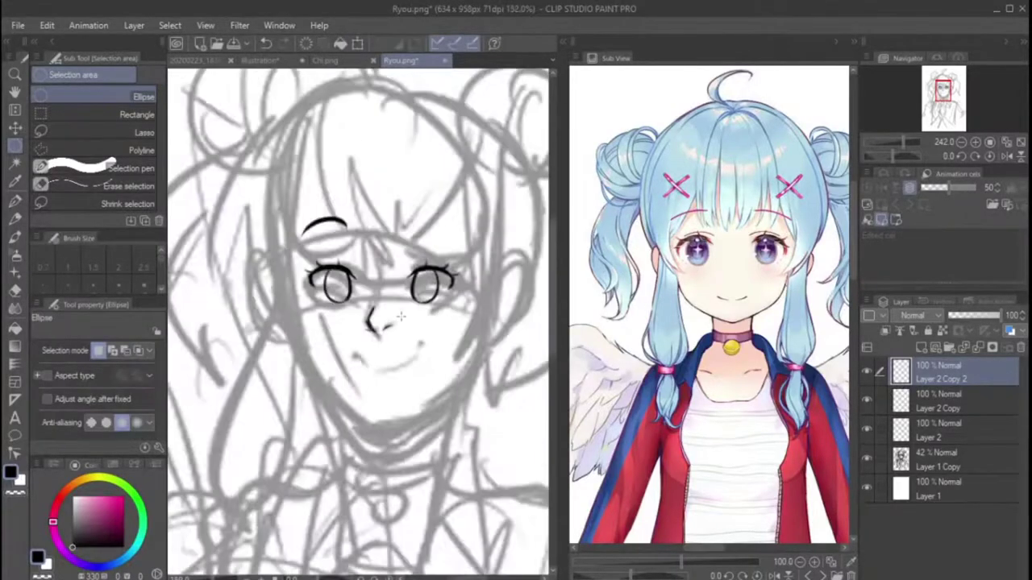
Step: Try several curved smile lines below the nose with the G-pen and undo them
scroll(349, 324, up, 2)
key(p)
mouse_move(360, 369)
mouse_down()
mouse_move(383, 387)
mouse_move(375, 383)
mouse_move(463, 362)
mouse_up()
key(ctrl+z)
drag(352, 368, 465, 349)
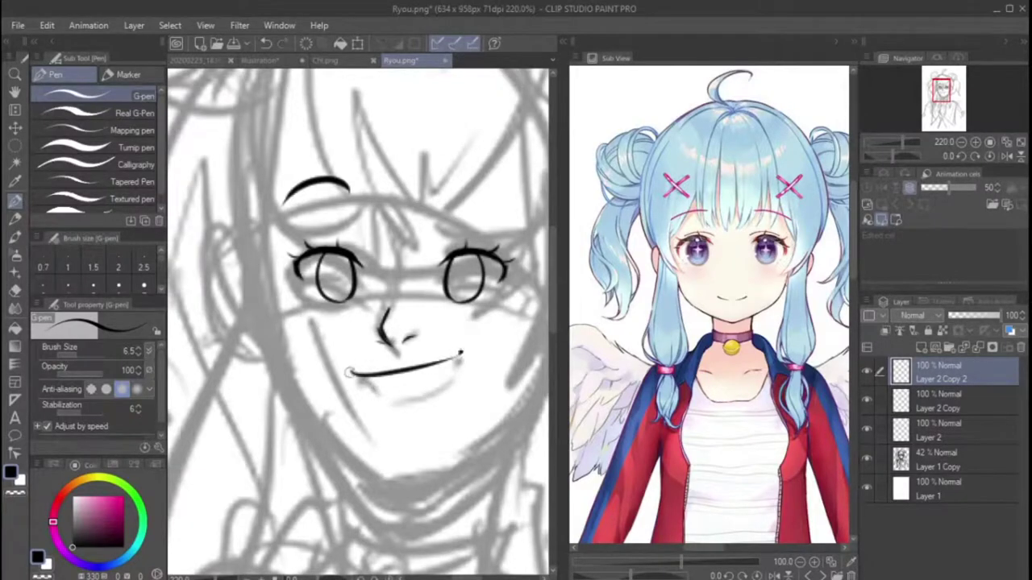
key(ctrl+z)
mouse_move(358, 369)
mouse_down()
mouse_move(428, 389)
mouse_move(459, 360)
mouse_up()
key(ctrl+z)
drag(393, 349, 474, 410)
key(ctrl+z)
drag(365, 375, 453, 366)
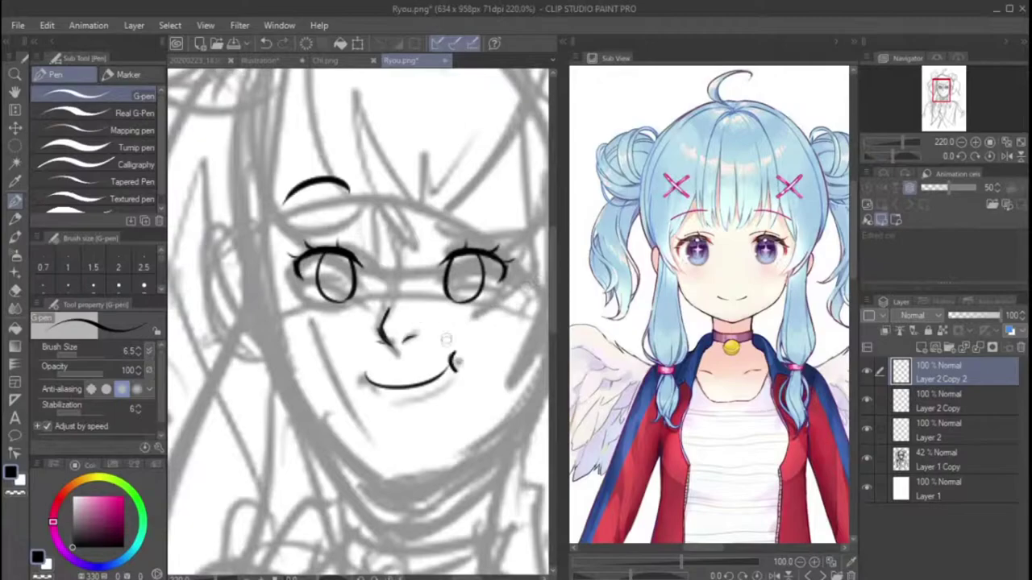
key(ctrl+z)
mouse_move(358, 365)
mouse_down()
mouse_move(410, 382)
mouse_move(458, 353)
mouse_up()
key(ctrl+z)
key(ctrl+z)
scroll(444, 347, down, 2)
scroll(429, 340, up, 2)
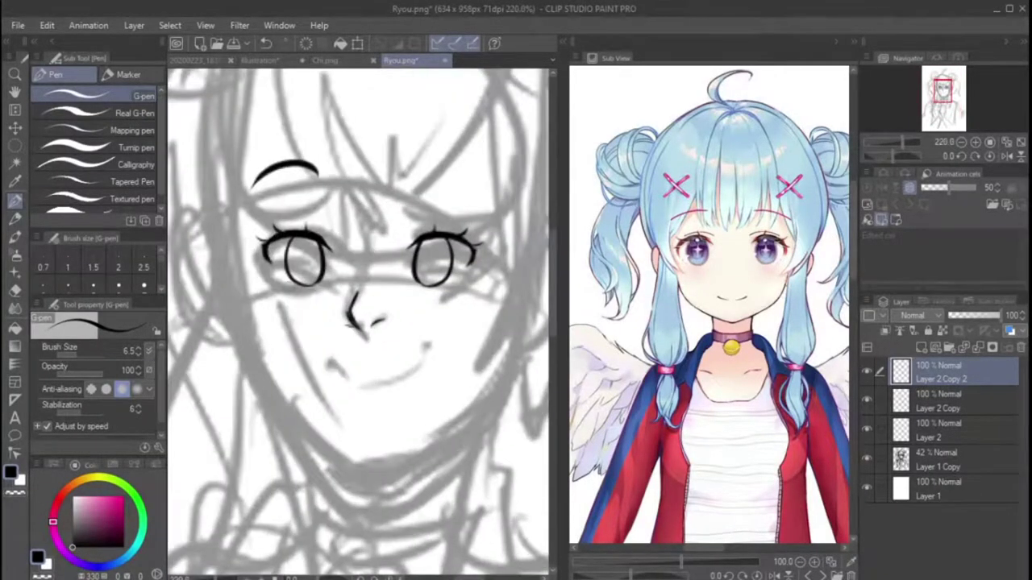
drag(321, 355, 418, 345)
key(ctrl+z)
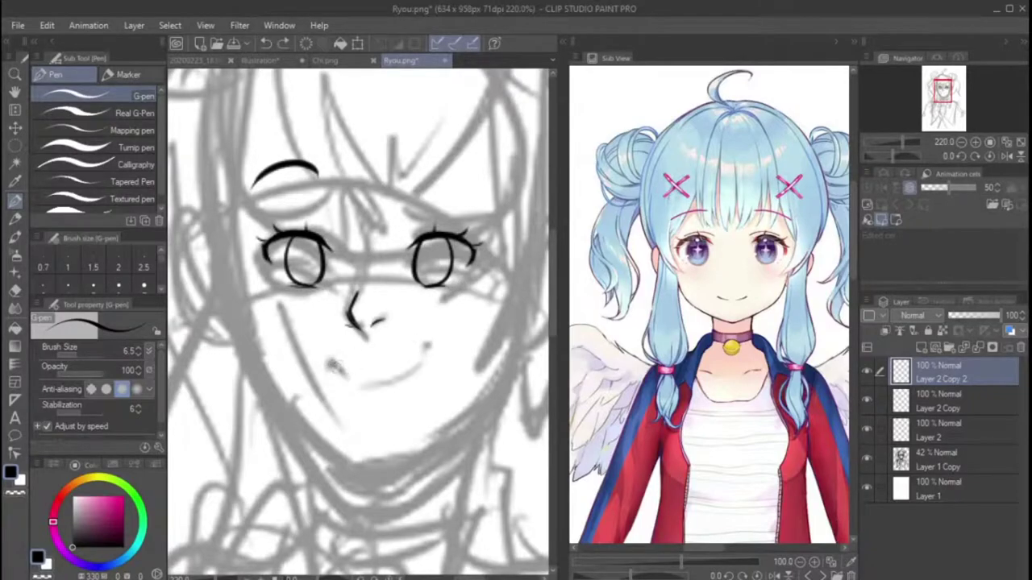
key(ctrl+z)
Step: Ink the right eyebrow as an arched stroke and draw the curved smile line below the nose
mouse_move(413, 173)
mouse_down()
mouse_move(516, 211)
mouse_move(487, 181)
mouse_up()
key(ctrl+z)
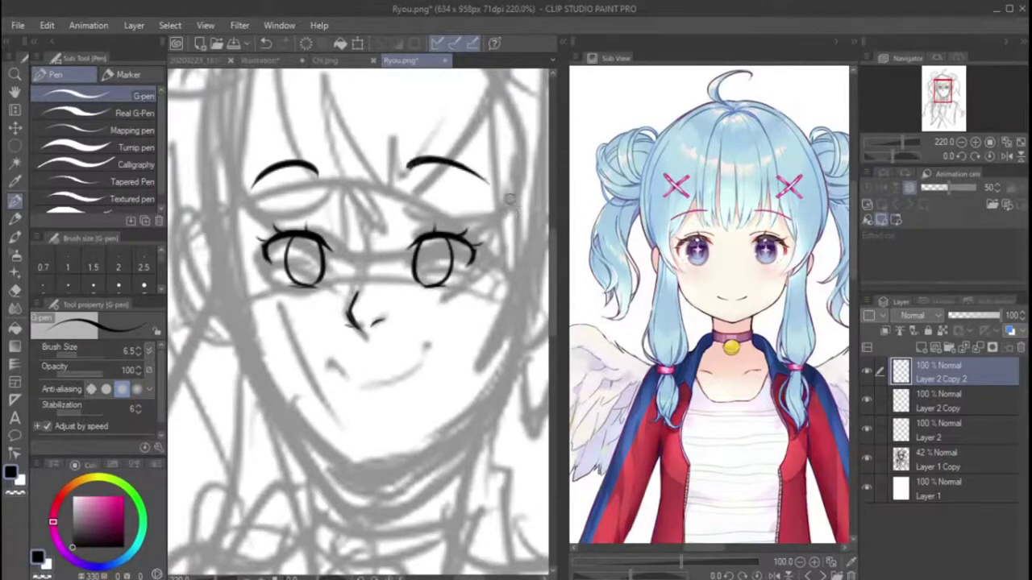
drag(330, 363, 413, 355)
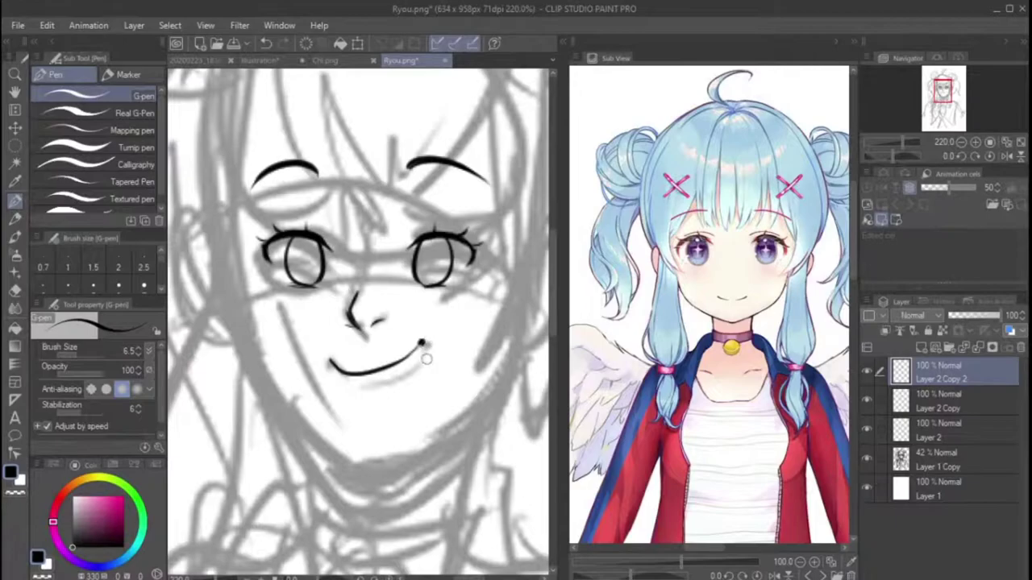
Step: Ink the face outline from the left temple around the chin to the right cheek, tidying the jaw with the Hard eraser
drag(225, 211, 242, 282)
key(ctrl+z)
drag(232, 234, 339, 451)
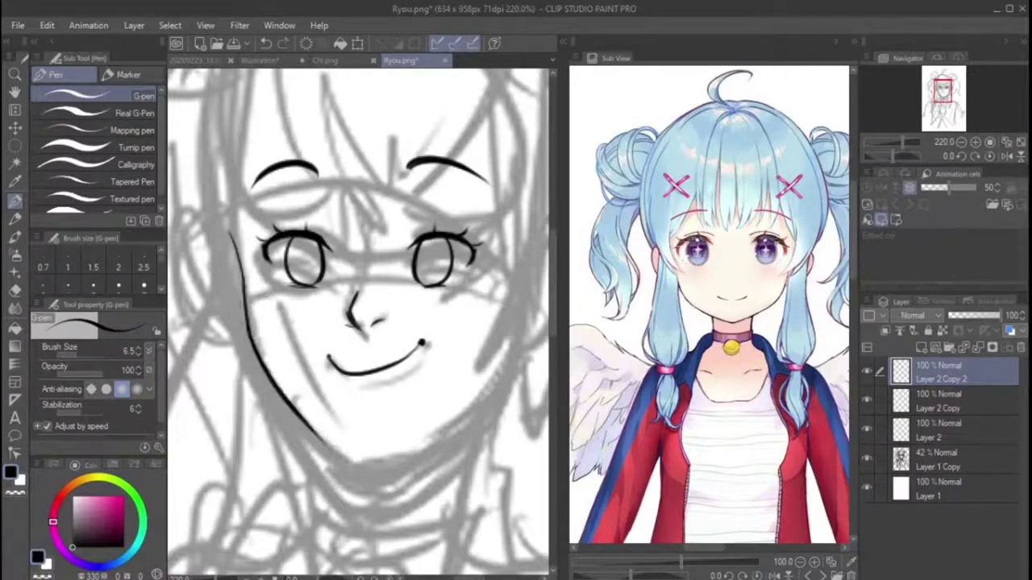
key(ctrl+z)
mouse_move(230, 233)
mouse_down()
mouse_move(347, 456)
mouse_move(492, 331)
mouse_move(451, 419)
mouse_move(342, 455)
mouse_up()
key(ctrl+z)
scroll(466, 247, down, 1)
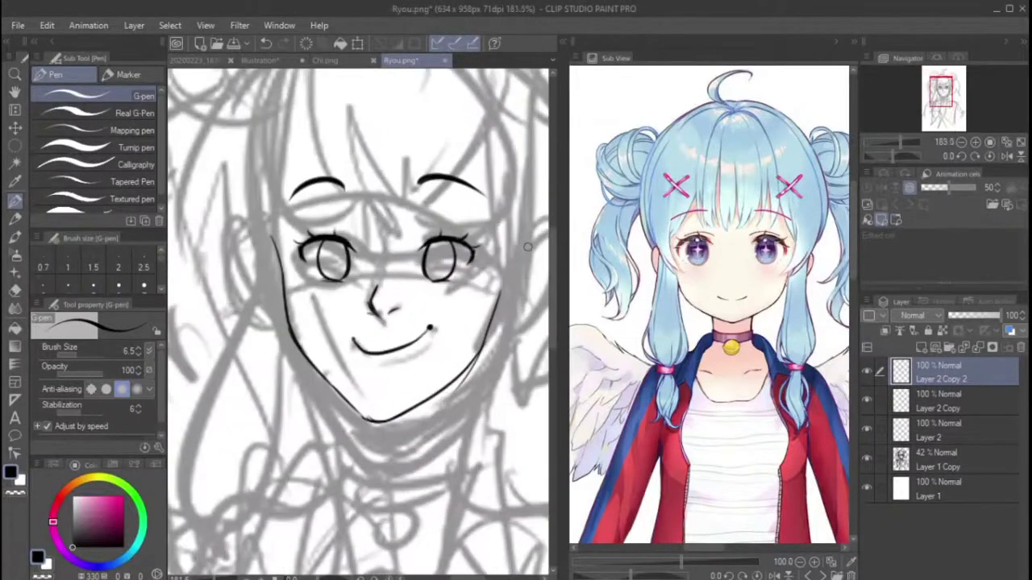
key(e)
click(80, 96)
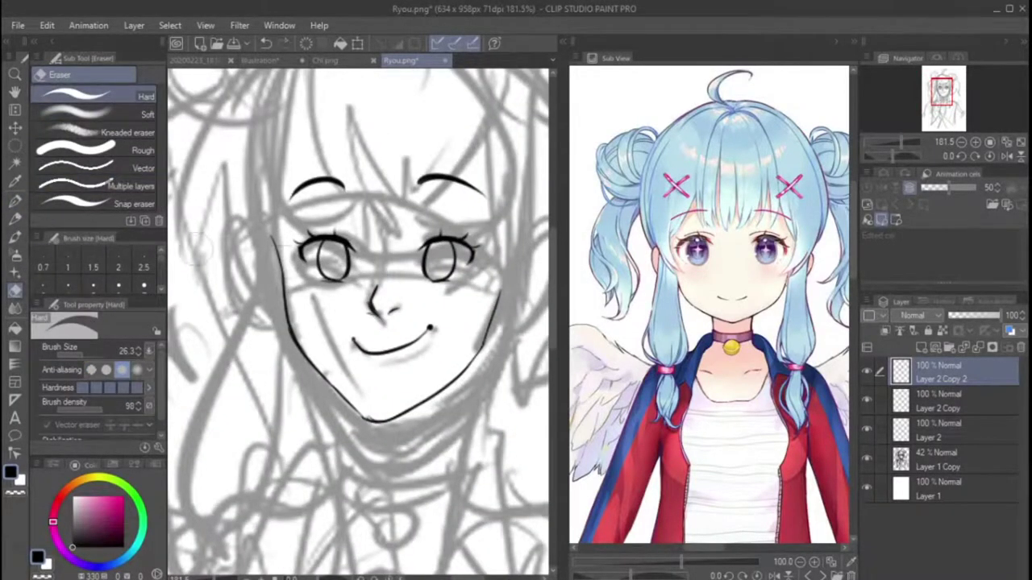
Step: Lower the sketch layer's opacity to 26% and return to the face line layer
click(935, 459)
drag(978, 315, 962, 316)
ctrl+shift+click(376, 408)
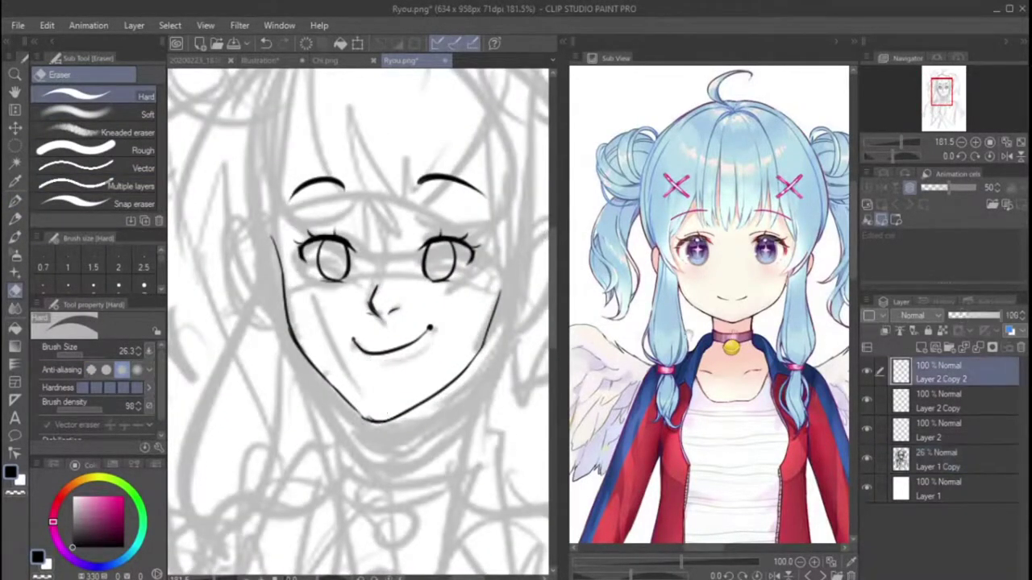
Step: Add a new layer and ink both neck lines with the G-pen, including the curves flaring out to the shoulders
key(p)
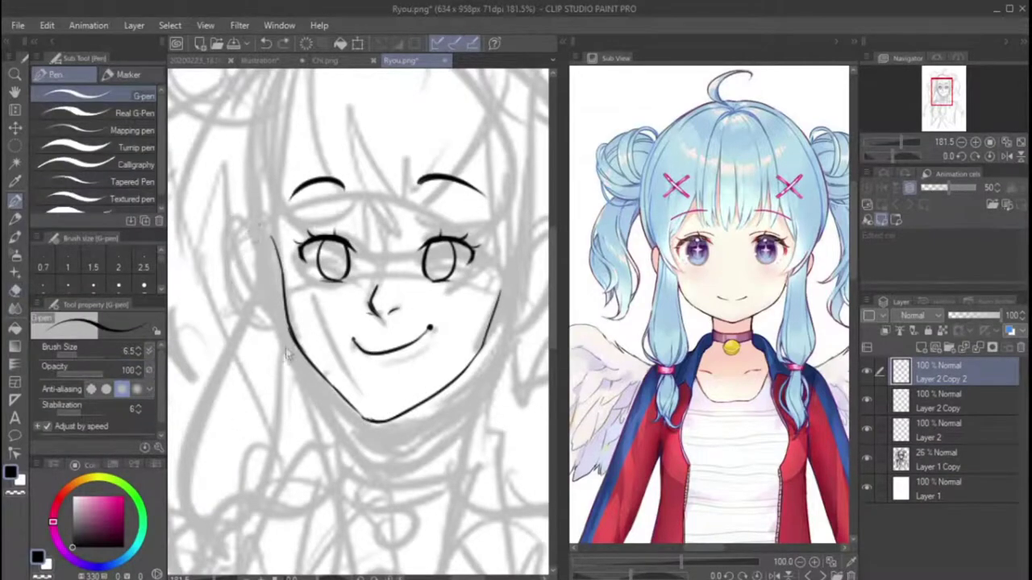
click(923, 346)
drag(250, 203, 206, 406)
key(ctrl+z)
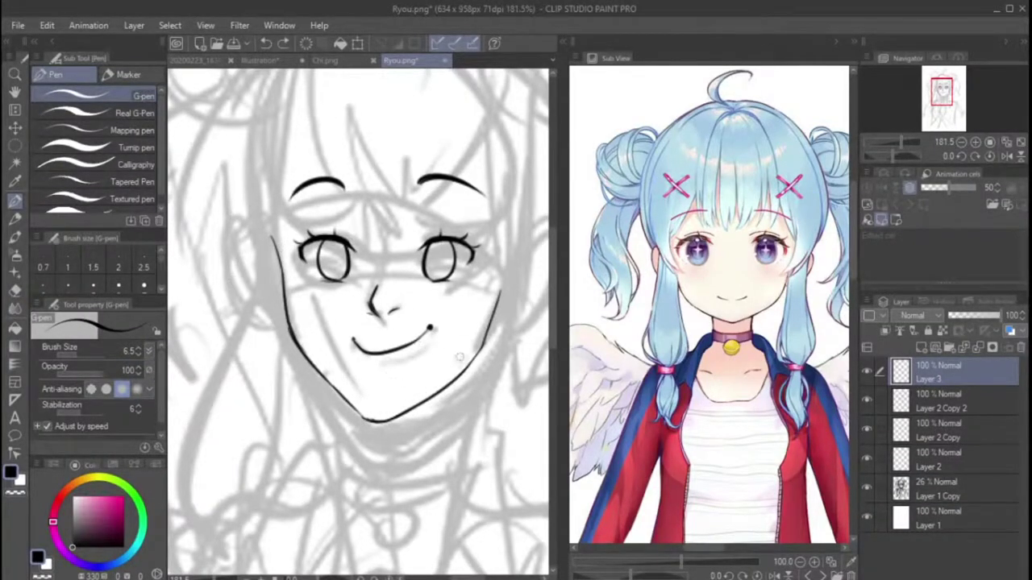
drag(467, 367, 436, 480)
drag(336, 382, 348, 498)
scroll(555, 335, down, 2)
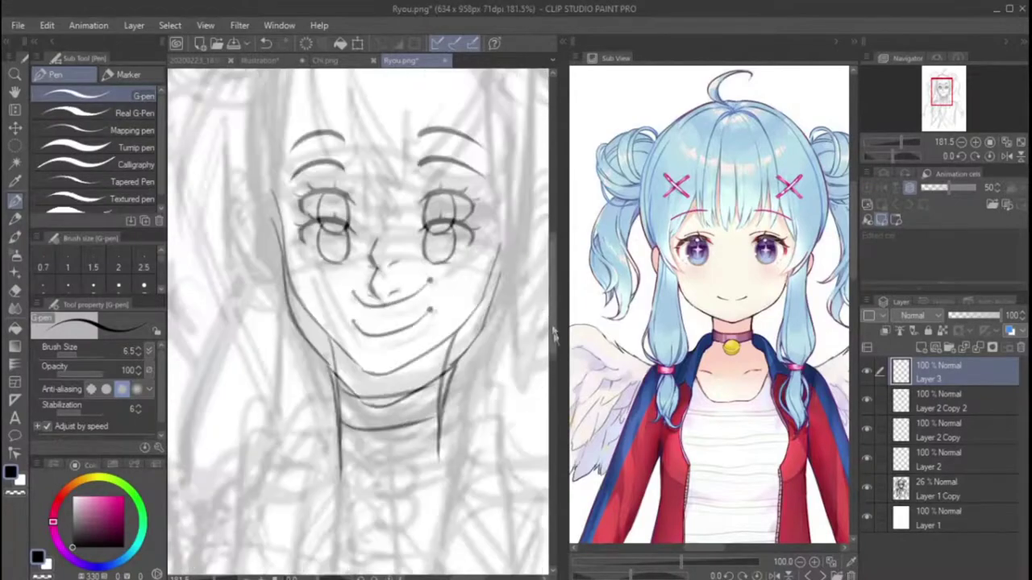
scroll(555, 335, down, 3)
scroll(554, 334, up, 1)
scroll(443, 217, up, 3)
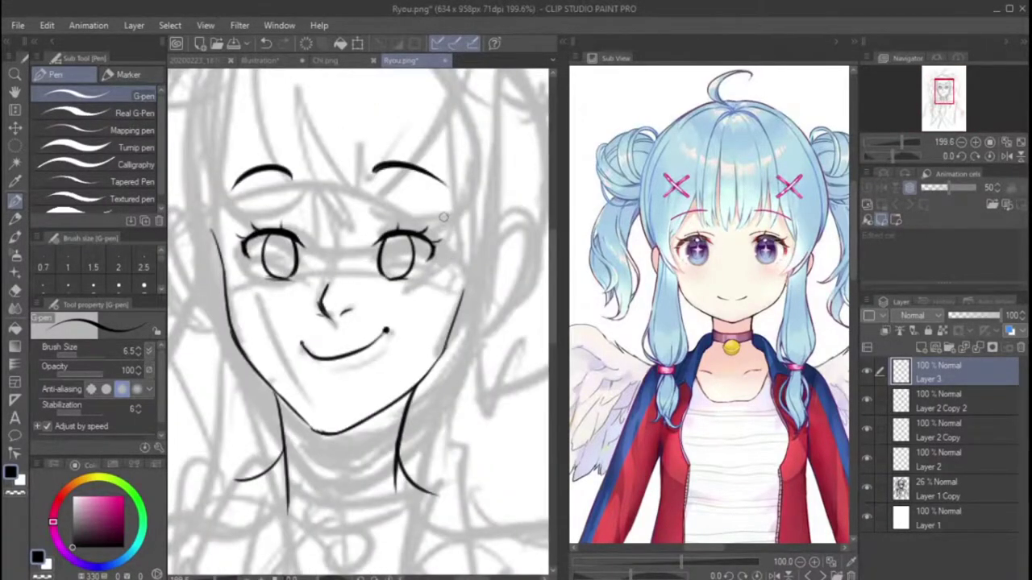
Step: Erase the surplus ends of the neck lines below the shoulder curves with the Hard eraser
scroll(443, 216, down, 1)
key(e)
drag(300, 476, 311, 428)
drag(399, 476, 403, 460)
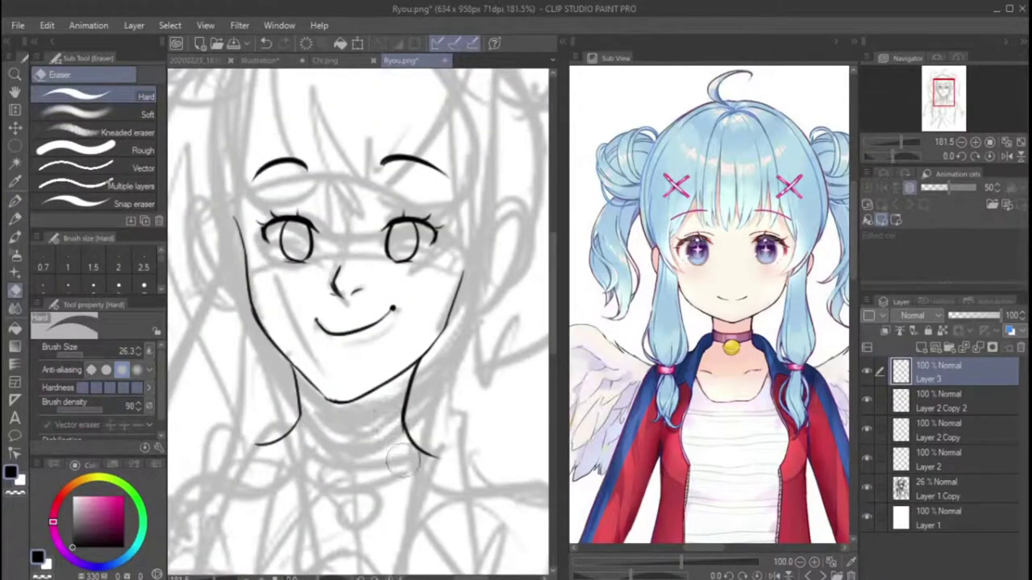
Step: Erase the closed smile on Layer 2 Copy 2 and ink an open grin showing the teeth in its place
click(898, 403)
mouse_move(408, 316)
mouse_down()
mouse_move(315, 327)
mouse_move(387, 311)
mouse_up()
key(p)
key(ctrl+z)
key(ctrl+z)
mouse_move(313, 323)
mouse_down()
mouse_move(387, 311)
mouse_move(317, 326)
mouse_up()
key(ctrl+z)
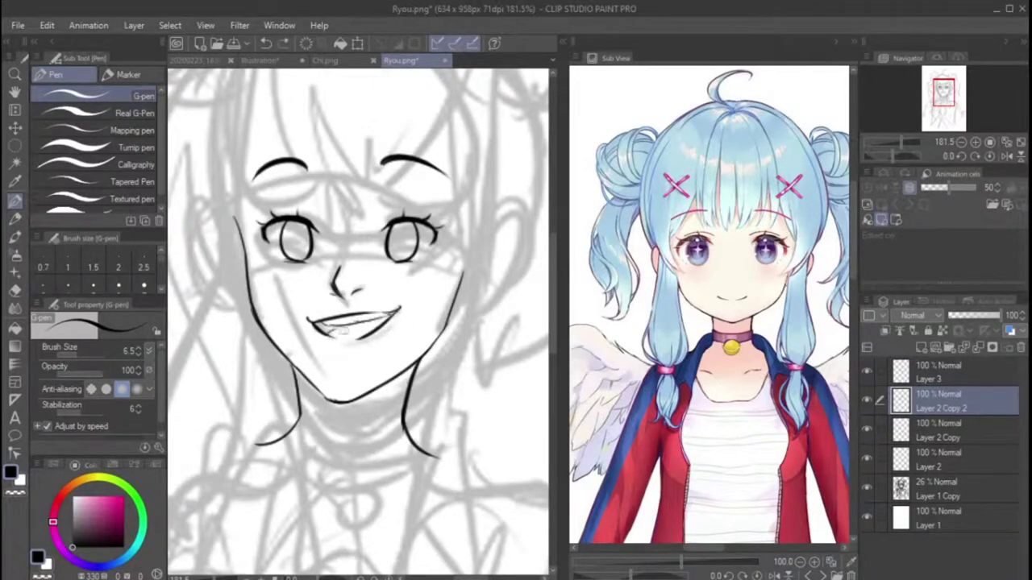
Step: Merge Layer 2 Copy 2 and Layer 2 Copy down into Layer 2
scroll(401, 307, down, 5)
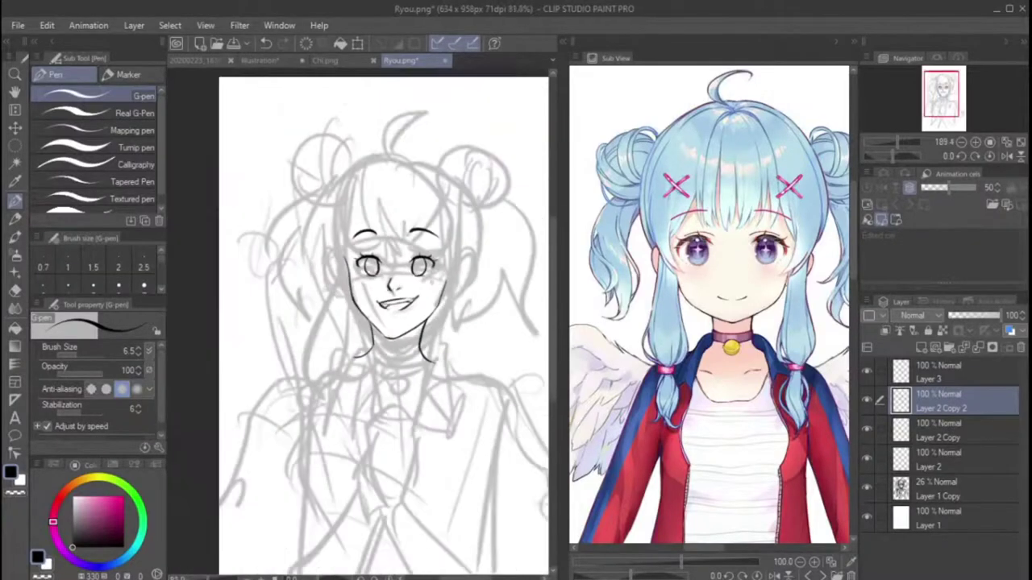
scroll(401, 307, up, 5)
scroll(400, 307, down, 4)
scroll(401, 371, up, 4)
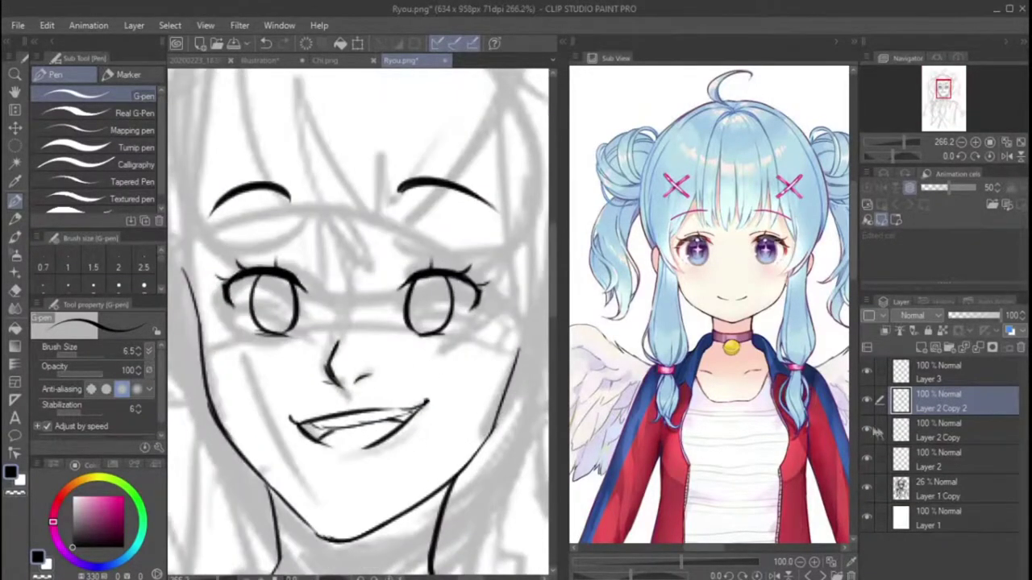
click(978, 348)
click(978, 349)
scroll(550, 366, down, 6)
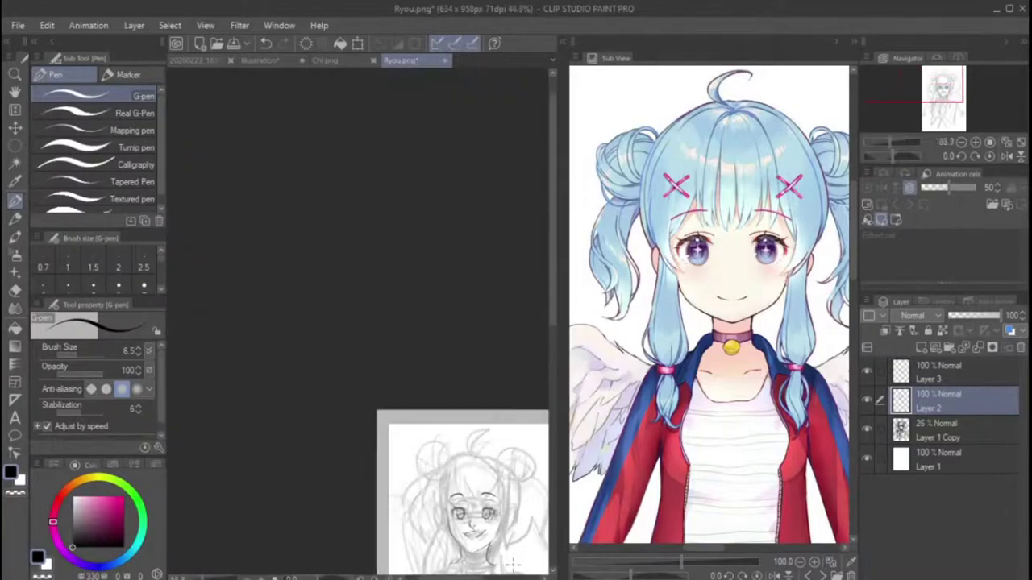
Step: Select the eyes, nose and mouth with the Selection pen, adjust them with a Scale/Rotate transform, and deselect
scroll(550, 367, up, 4)
key(m)
mouse_move(290, 355)
mouse_down()
mouse_move(367, 451)
mouse_move(439, 363)
mouse_up()
key(ctrl+t)
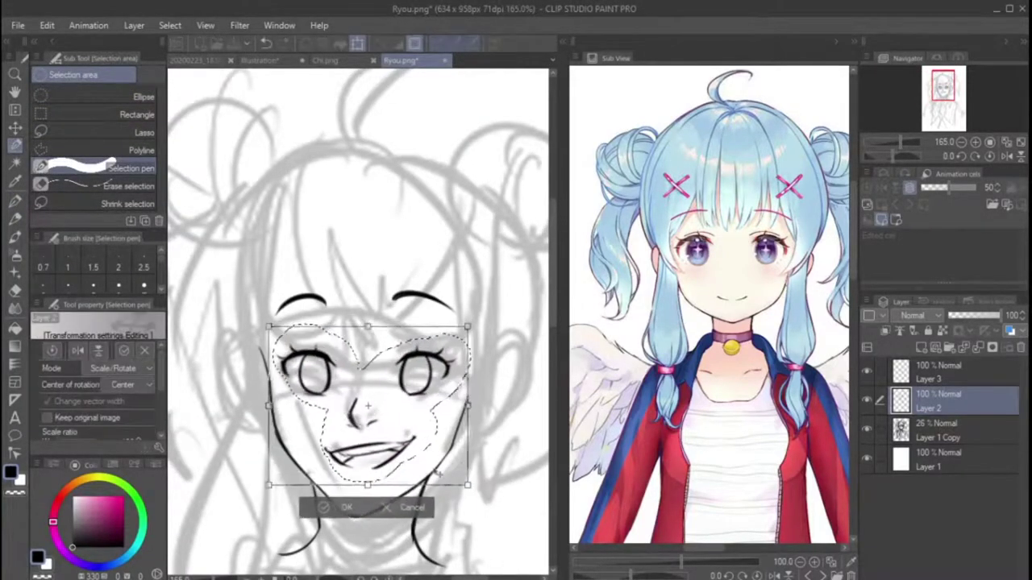
key(Return)
key(ctrl+d)
scroll(412, 411, down, 3)
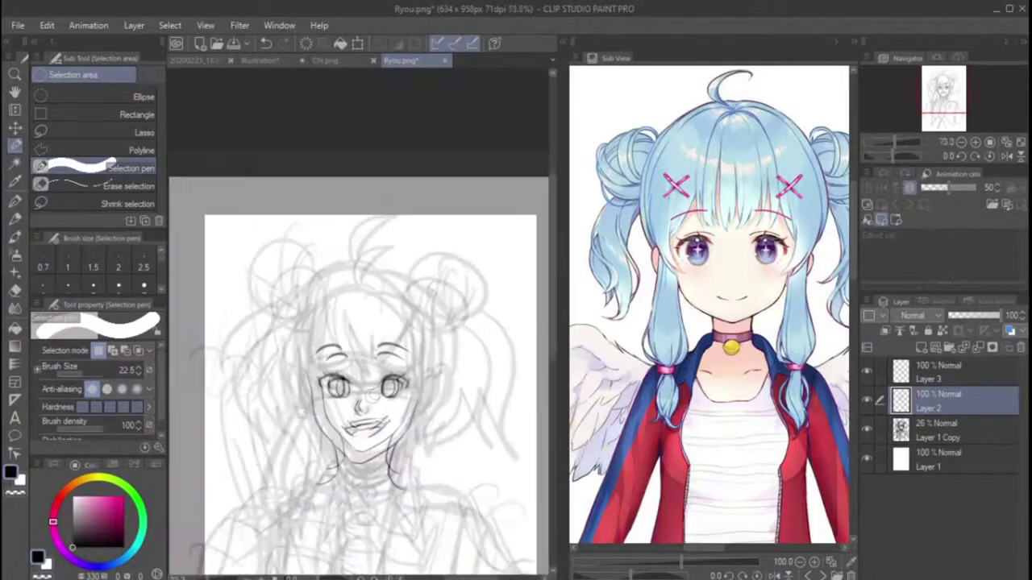
scroll(411, 411, up, 4)
Step: Add a new layer above Layer 2 and try a G-pen stroke along the left side of the face
key(p)
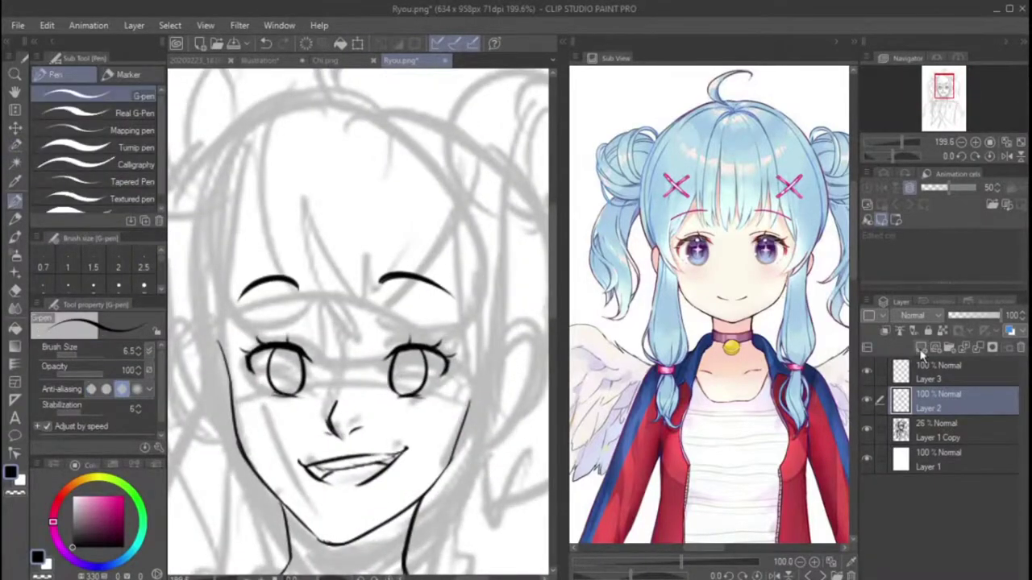
key(ctrl+shift+n)
drag(217, 341, 230, 444)
key(ctrl+z)
scroll(507, 403, down, 3)
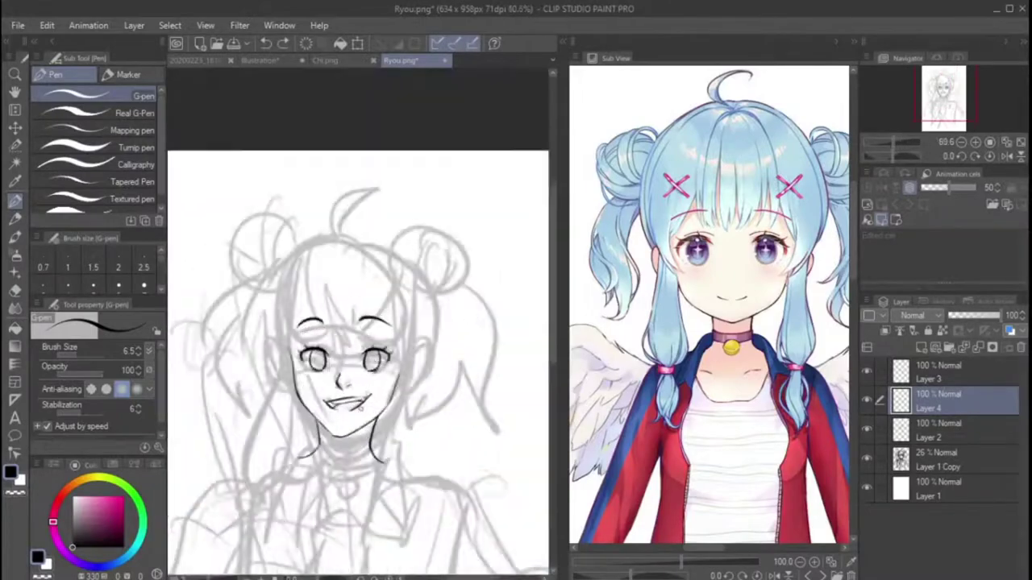
Step: Try out hair strokes for the bangs across the forehead and undo them
mouse_move(258, 324)
mouse_down()
mouse_move(211, 524)
mouse_move(249, 360)
mouse_move(208, 476)
mouse_up()
key(ctrl+z)
key(ctrl+z)
drag(292, 222, 305, 297)
drag(298, 255, 334, 340)
key(ctrl+z)
drag(395, 249, 383, 337)
drag(372, 282, 355, 345)
drag(347, 274, 311, 348)
key(ctrl+z)
drag(311, 251, 334, 334)
key(ctrl+z)
key(ctrl+z)
key(ctrl+z)
key(ctrl+z)
key(ctrl+z)
Step: Ink the bangs on Layer 4 as pointed strands falling over the forehead and meeting between the eyes
drag(295, 233, 308, 303)
drag(311, 298, 351, 364)
key(ctrl+z)
scroll(313, 283, up, 1)
drag(300, 265, 319, 343)
drag(307, 265, 340, 357)
drag(363, 300, 330, 364)
mouse_move(385, 259)
mouse_down()
mouse_move(357, 343)
mouse_move(345, 347)
mouse_up()
Step: Add a new layer above the bangs and ink short pointed hair strands at both sides of the face
click(921, 347)
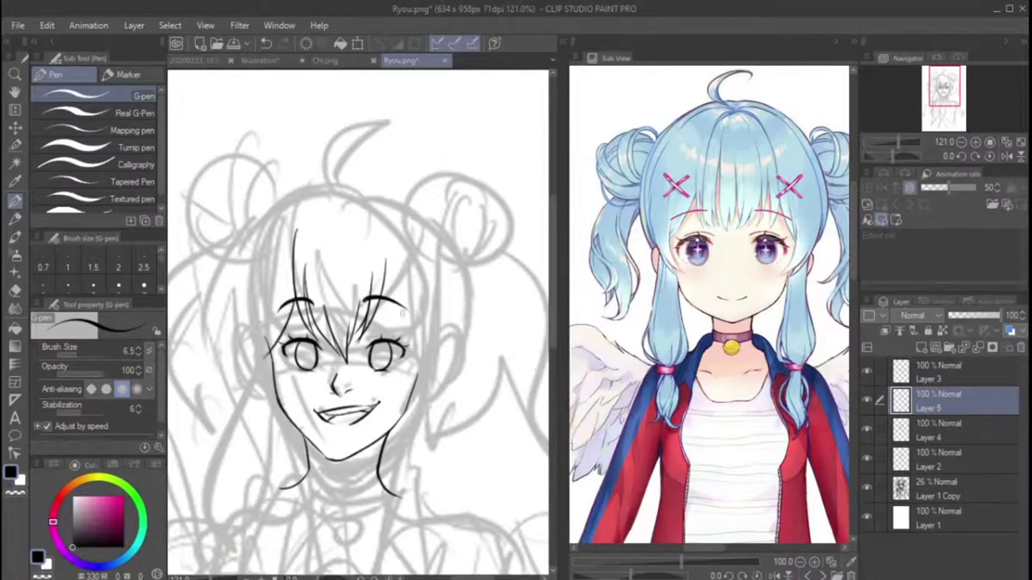
drag(399, 320, 406, 397)
mouse_move(419, 350)
mouse_down()
mouse_move(395, 410)
mouse_move(424, 379)
mouse_up()
key(ctrl+z)
mouse_move(252, 291)
mouse_down()
mouse_move(231, 384)
mouse_move(244, 395)
mouse_up()
key(ctrl+z)
key(ctrl+z)
mouse_move(280, 320)
mouse_down()
mouse_move(244, 393)
mouse_move(267, 377)
mouse_move(252, 376)
mouse_move(260, 382)
mouse_up()
key(ctrl+z)
key(ctrl+z)
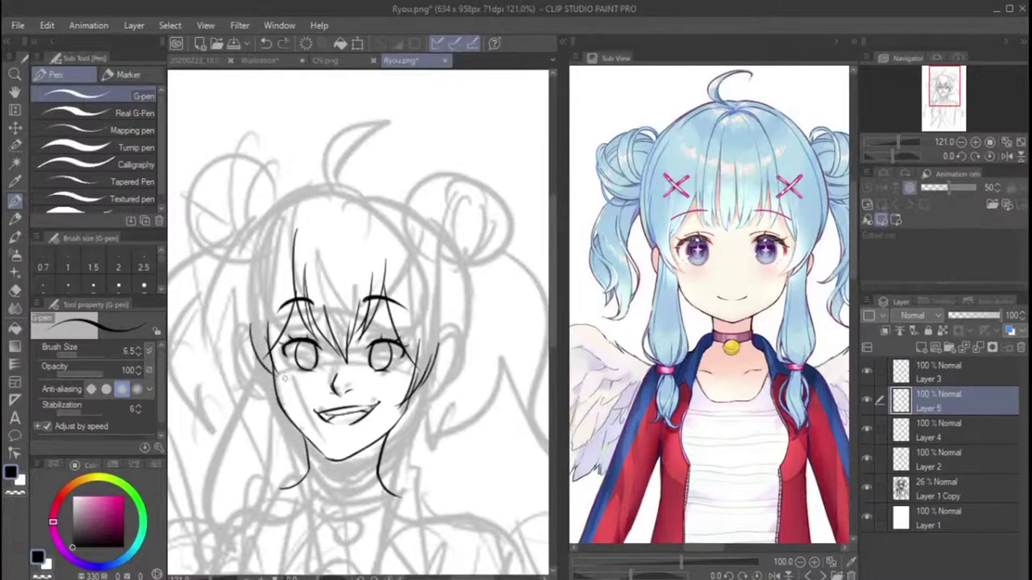
key(ctrl+z)
Step: Add another layer and ink the outlines of the two long side locks, gathered at small hair ties near the shoulders
key(ctrl+shift+n)
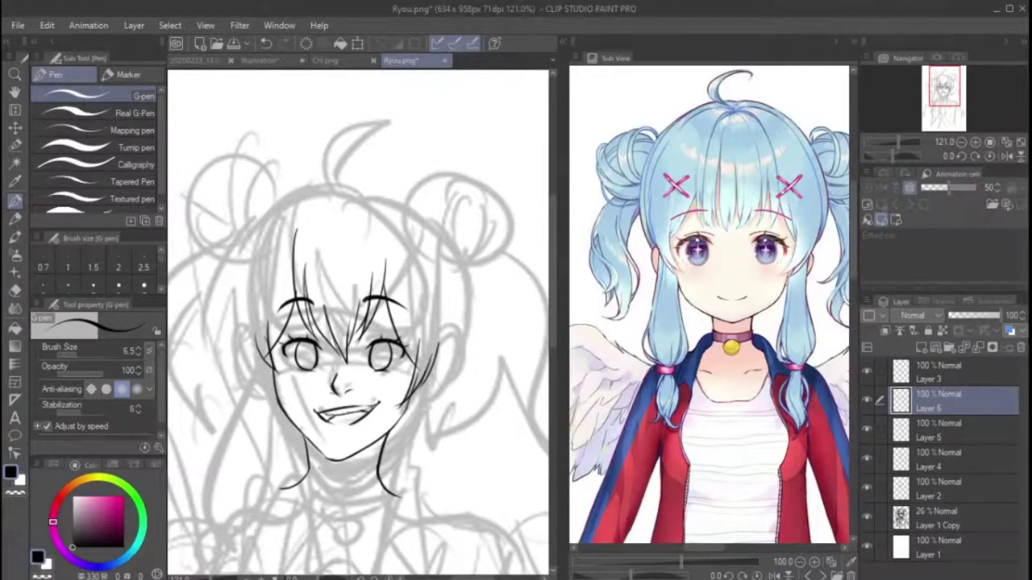
drag(254, 342, 271, 502)
drag(391, 413, 400, 496)
key(ctrl+z)
mouse_move(450, 336)
mouse_down()
mouse_move(449, 435)
mouse_move(424, 495)
mouse_up()
key(ctrl+z)
key(ctrl+z)
key(ctrl+z)
drag(267, 463, 242, 499)
drag(265, 427, 306, 500)
drag(391, 425, 398, 500)
key(ctrl+z)
drag(441, 360, 419, 508)
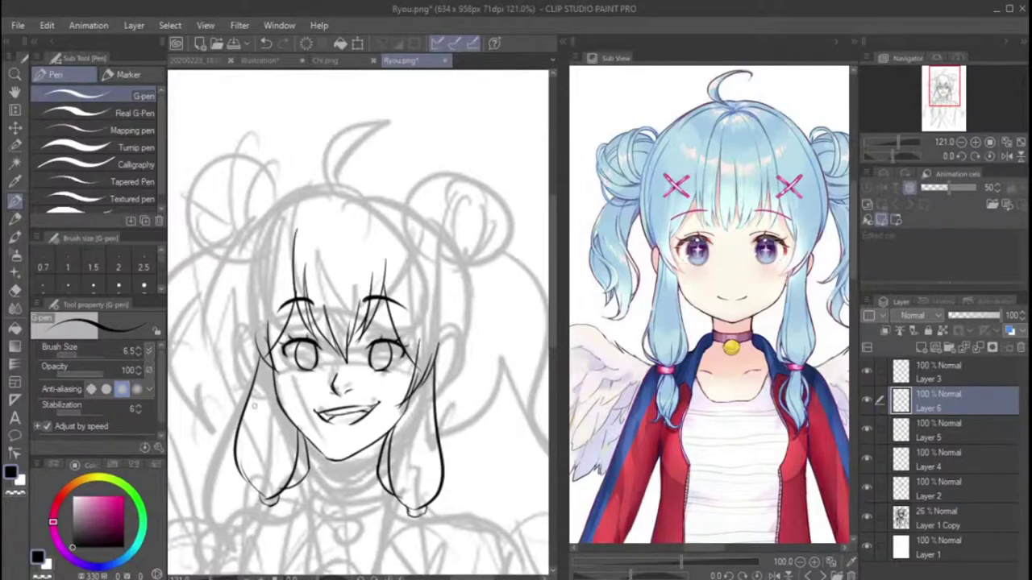
Step: Ink fine inner strand lines along the outer edges of both side locks, redoing unsatisfactory strokes
key(ctrl+z)
drag(255, 387, 245, 488)
drag(432, 412, 421, 503)
key(ctrl+z)
drag(440, 387, 424, 500)
key(ctrl+z)
drag(401, 431, 408, 505)
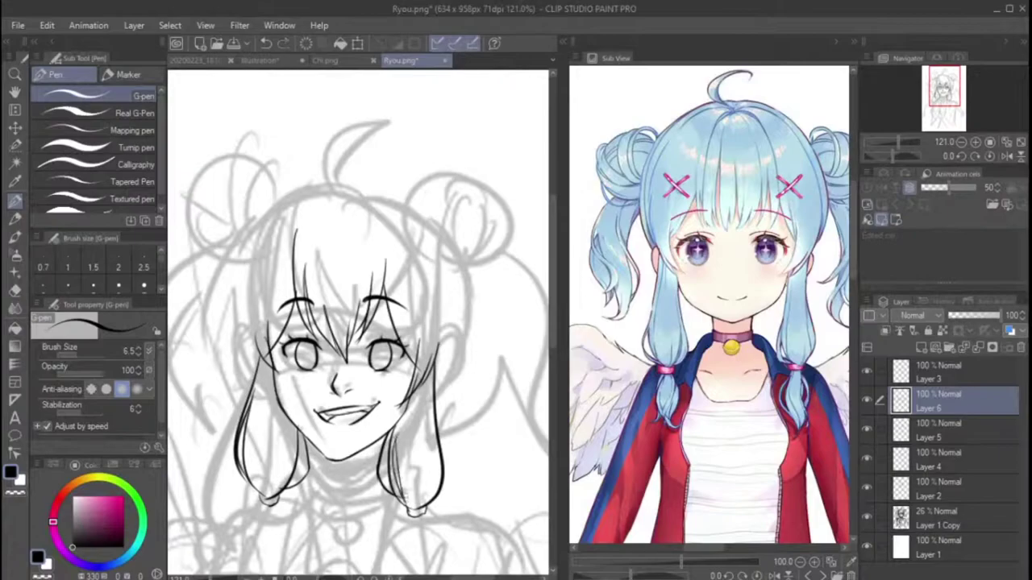
key(ctrl+z)
drag(396, 435, 408, 508)
key(ctrl+z)
drag(439, 411, 422, 503)
key(ctrl+z)
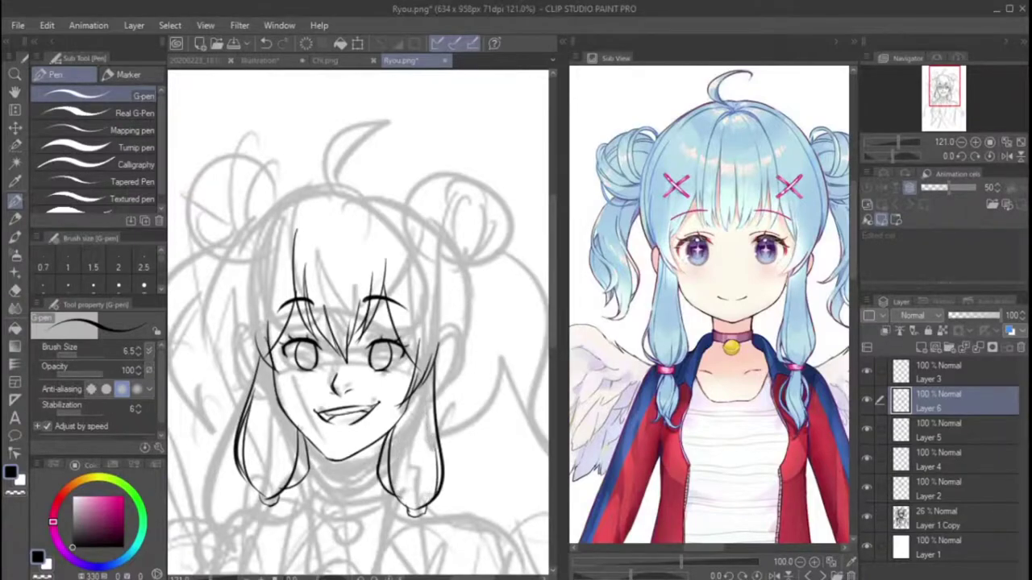
key(ctrl+z)
drag(435, 442, 425, 505)
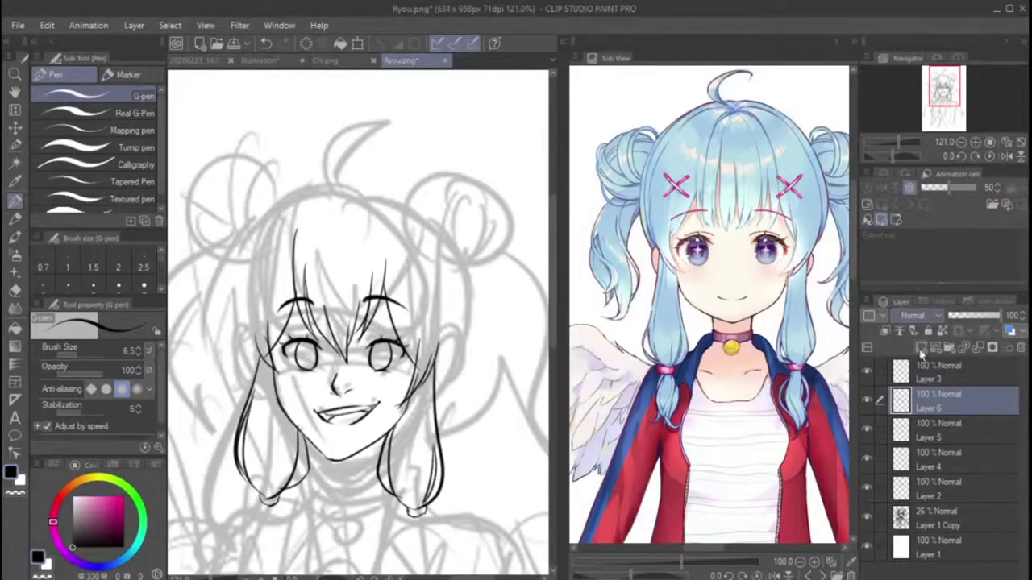
Step: Add a new layer above the side locks and ink the short pointed hair tails hanging below both hair ties, redoing weak strokes
click(922, 348)
scroll(355, 323, down, 2)
key(ctrl+z)
drag(269, 427, 266, 482)
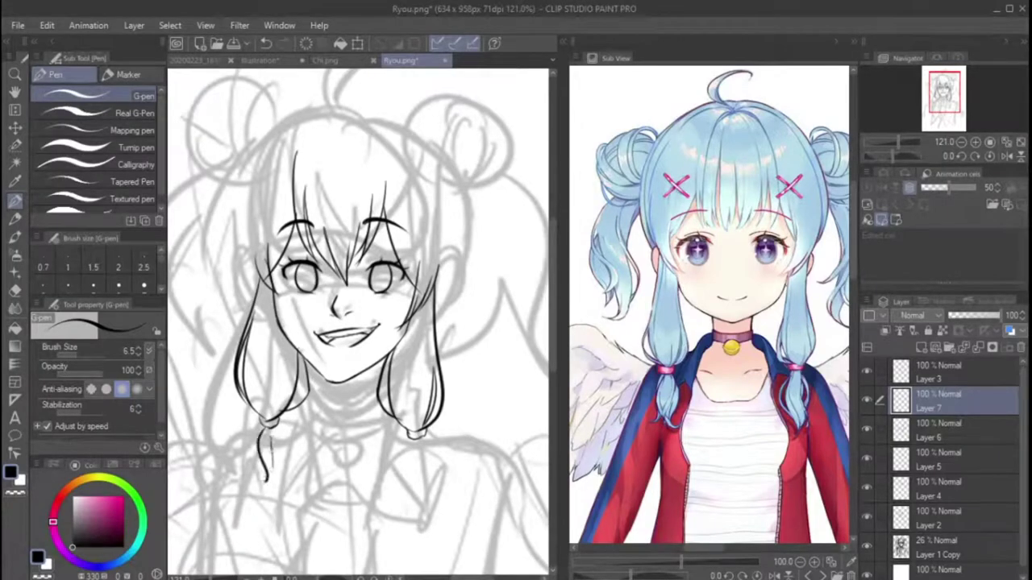
mouse_move(409, 440)
mouse_down()
mouse_move(417, 483)
mouse_move(436, 470)
mouse_move(421, 487)
mouse_up()
key(ctrl+z)
key(ctrl+z)
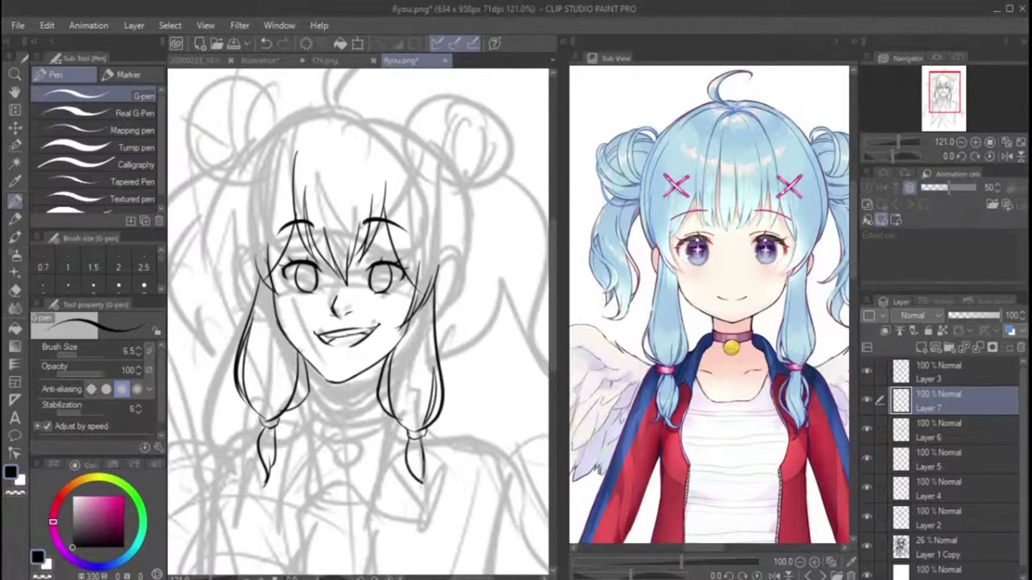
key(ctrl+z)
drag(424, 436, 428, 481)
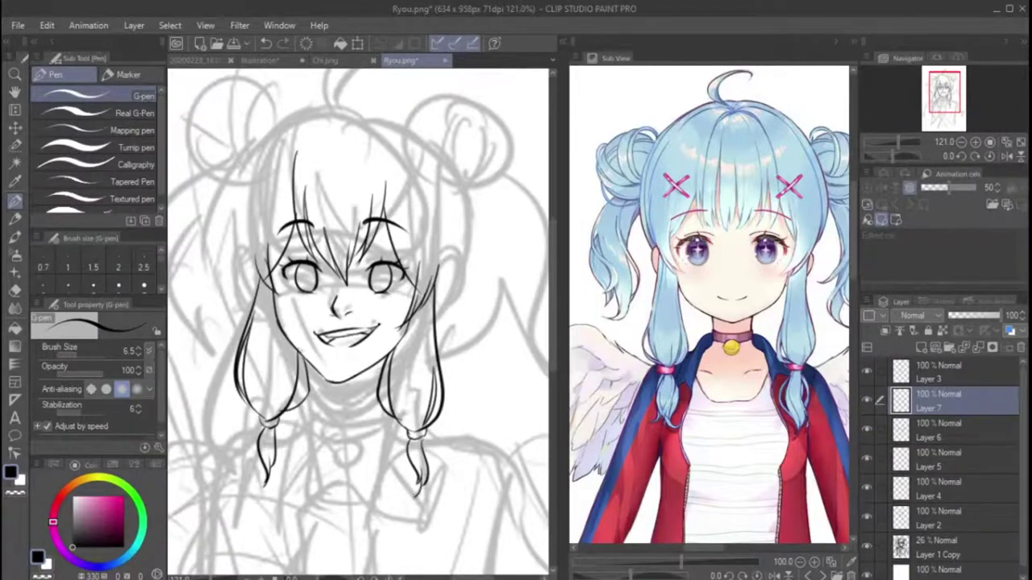
Step: Add another layer and ink the small ears beside the face, partly hidden behind the side locks
click(920, 348)
key(ctrl+0)
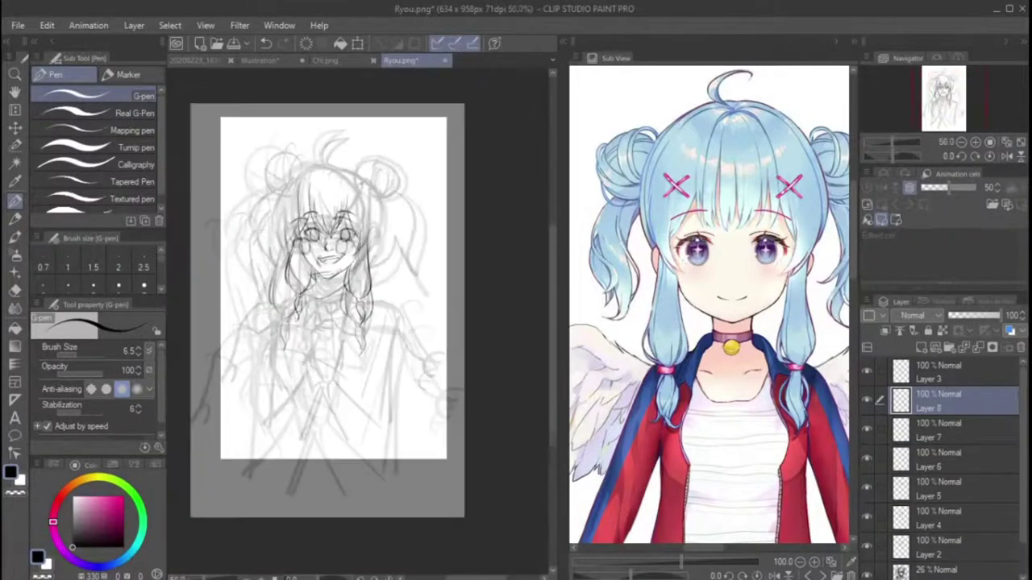
key(ctrl+alt+0)
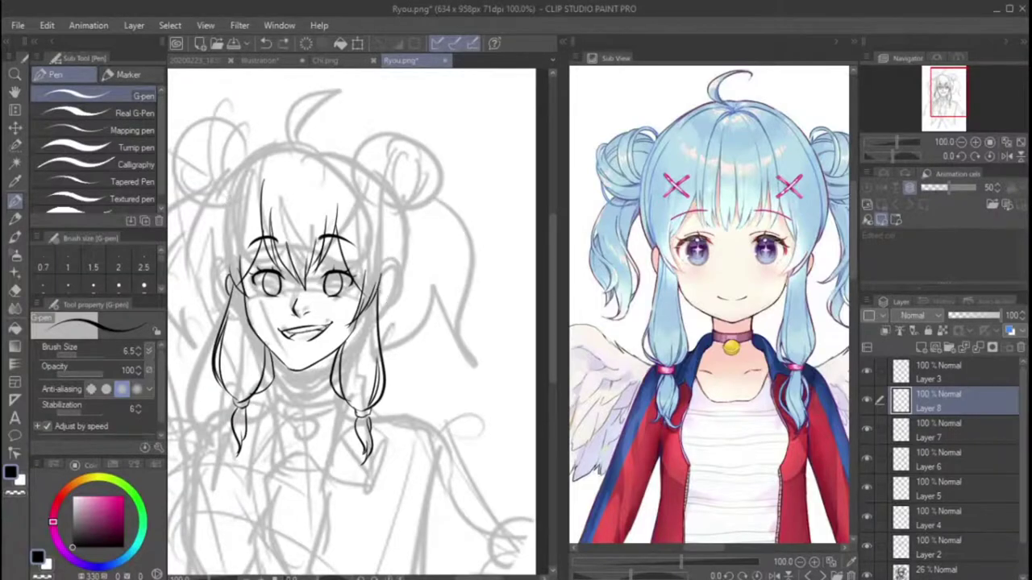
Step: Ink the upper bangs, the rounded outline of the head and the curved ahoge on a new layer
click(918, 349)
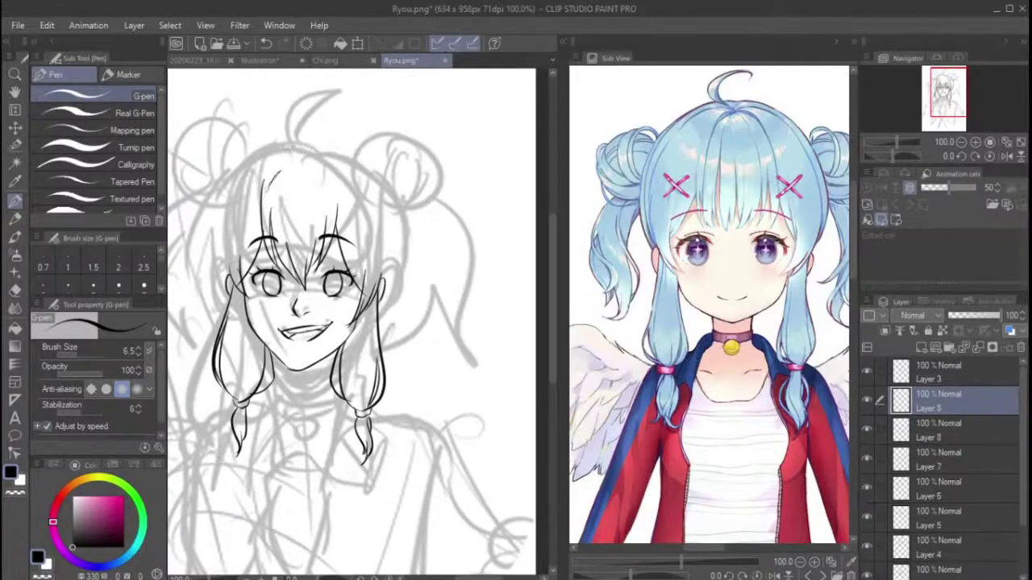
key(ctrl+z)
drag(234, 191, 218, 262)
key(ctrl+z)
mouse_move(337, 162)
mouse_down()
mouse_move(398, 234)
mouse_move(390, 274)
mouse_up()
key(ctrl+z)
drag(399, 229, 374, 308)
drag(316, 124, 302, 163)
Step: Add new layers and ink the hair swept toward the bun on the viewer's right, plus that bun's outline and curved inner strands
key(ctrl+shift+n)
drag(371, 234, 436, 157)
key(ctrl+z)
mouse_move(312, 165)
mouse_down()
mouse_move(399, 234)
mouse_move(424, 190)
mouse_move(403, 220)
mouse_move(395, 212)
mouse_up()
key(ctrl+shift+n)
key(ctrl+z)
key(ctrl+y)
drag(394, 166, 405, 193)
drag(400, 163, 412, 190)
drag(407, 161, 417, 185)
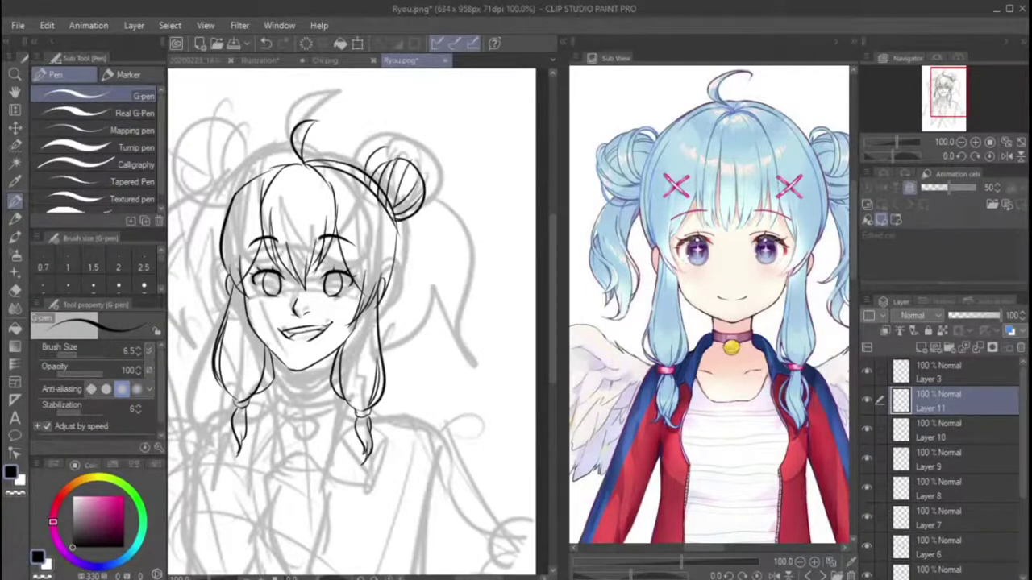
Step: Ink the extra hair loop behind the finished bun and draw the matching smaller bun on the other side of the head
drag(394, 152, 367, 186)
mouse_move(216, 206)
mouse_down()
mouse_move(260, 168)
mouse_move(227, 197)
mouse_up()
drag(246, 156, 237, 195)
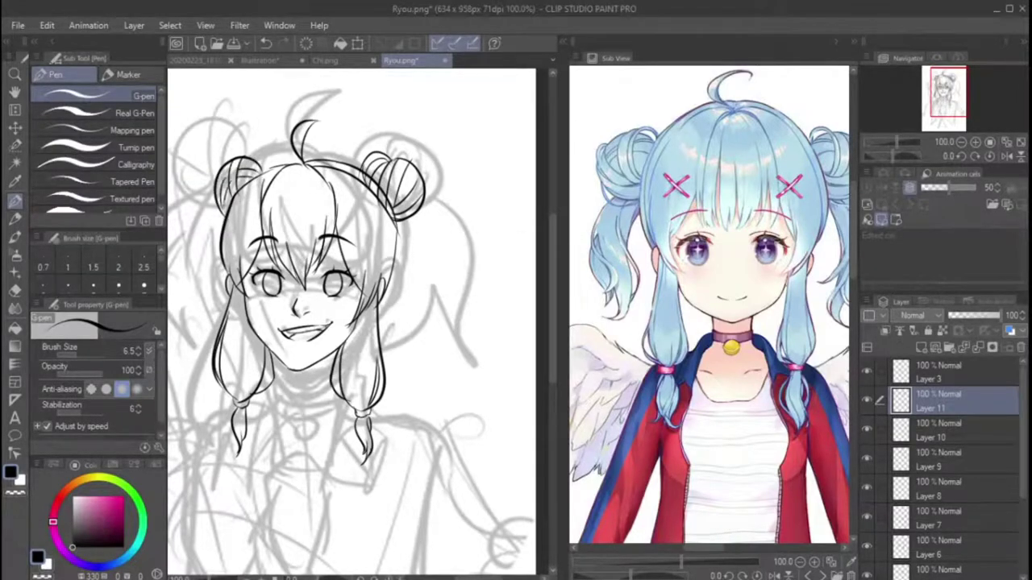
key(ctrl+z)
key(ctrl+z)
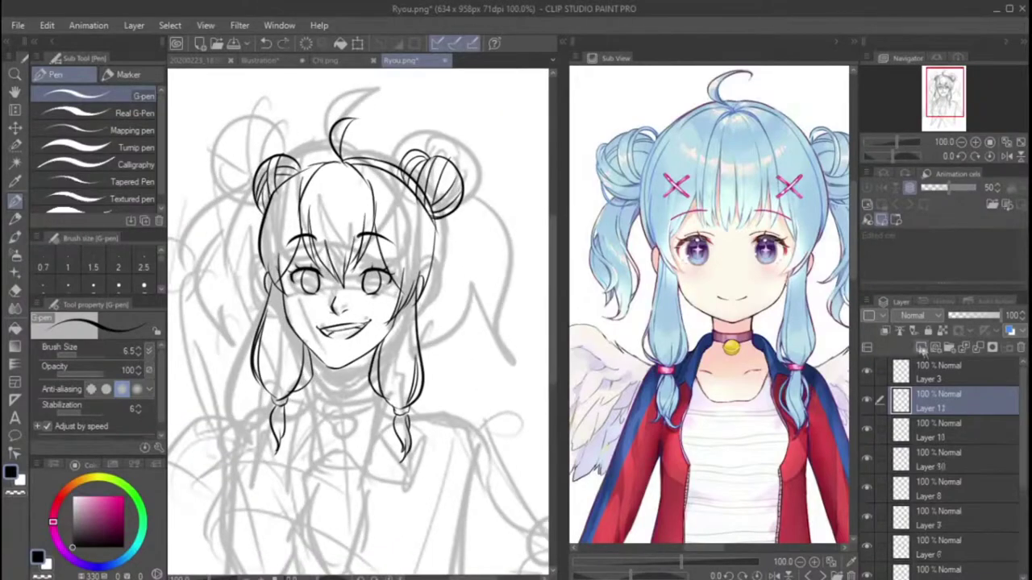
Step: Ink the wavy pigtails hanging from both buns on a new layer, tapering them into pointed ends
mouse_move(253, 205)
mouse_down()
mouse_move(218, 273)
mouse_move(237, 326)
mouse_up()
key(ctrl+z)
drag(259, 243, 230, 339)
drag(255, 212, 197, 283)
mouse_move(229, 235)
mouse_down()
mouse_move(200, 291)
mouse_move(213, 339)
mouse_up()
drag(439, 218, 508, 298)
key(ctrl+z)
drag(442, 214, 485, 322)
drag(455, 284, 448, 362)
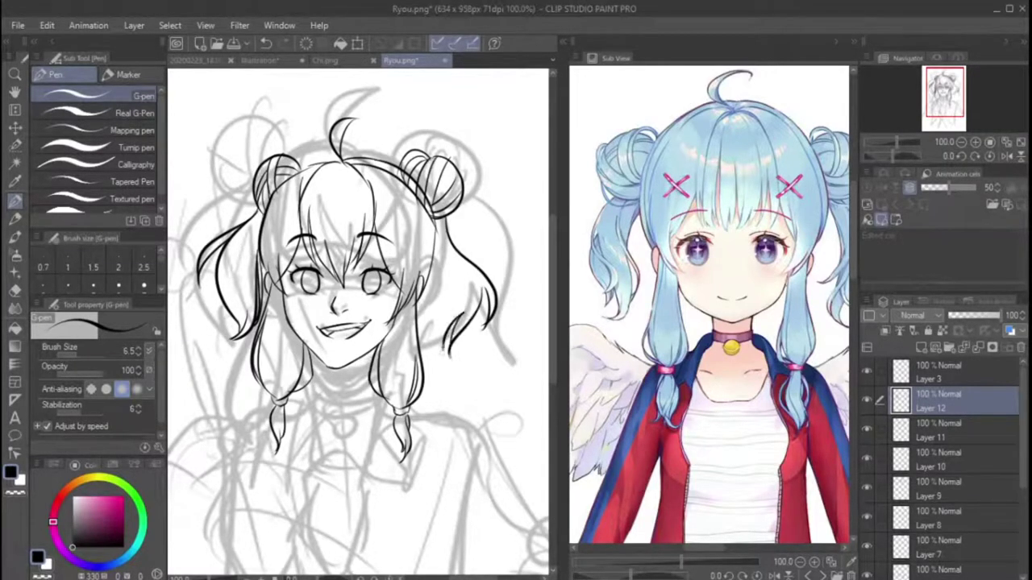
Step: Rework the pointed lower strands of the pigtail on the viewer's right, undoing unsatisfactory strokes
key(ctrl+z)
mouse_move(456, 258)
mouse_down()
mouse_move(446, 359)
mouse_move(445, 342)
mouse_up()
key(ctrl+z)
key(ctrl+z)
key(ctrl+z)
drag(453, 285, 442, 363)
key(ctrl+z)
key(ctrl+z)
Step: Add a new layer and ink an X-shaped hair clip on the bangs above the eye on the viewer's right
scroll(464, 279, down, 3)
scroll(464, 279, up, 2)
click(920, 347)
scroll(457, 235, up, 2)
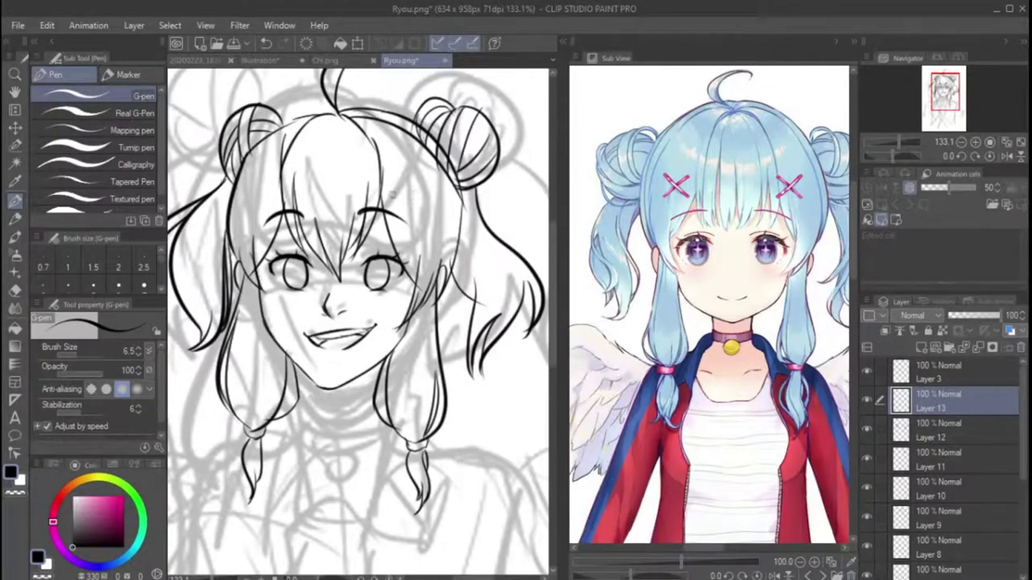
drag(393, 180, 413, 216)
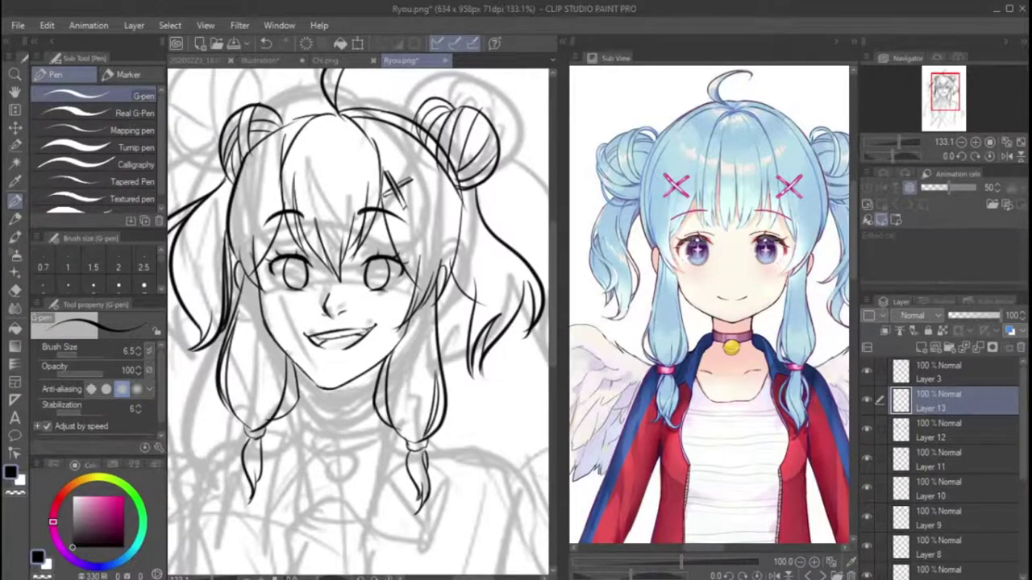
Step: Select the X-shaped hair clip, duplicate it, and place a mirrored copy on the opposite side of the bangs
key(m)
mouse_move(389, 165)
mouse_down()
mouse_move(419, 192)
mouse_move(270, 161)
mouse_move(278, 186)
mouse_up()
key(ctrl+c)
key(ctrl+v)
key(ctrl+t)
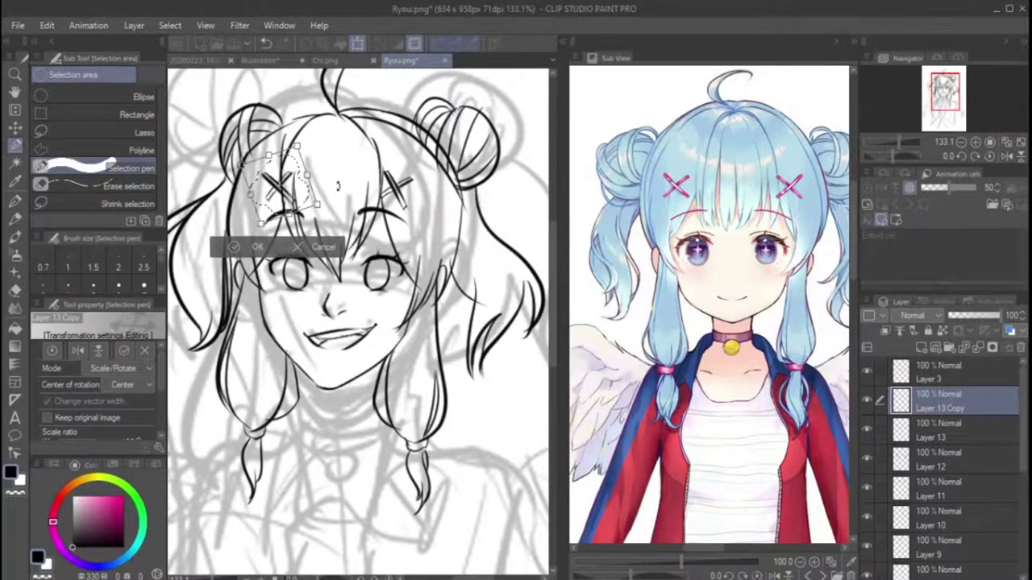
key(ctrl+z)
key(ctrl+v)
drag(318, 208, 295, 211)
key(Return)
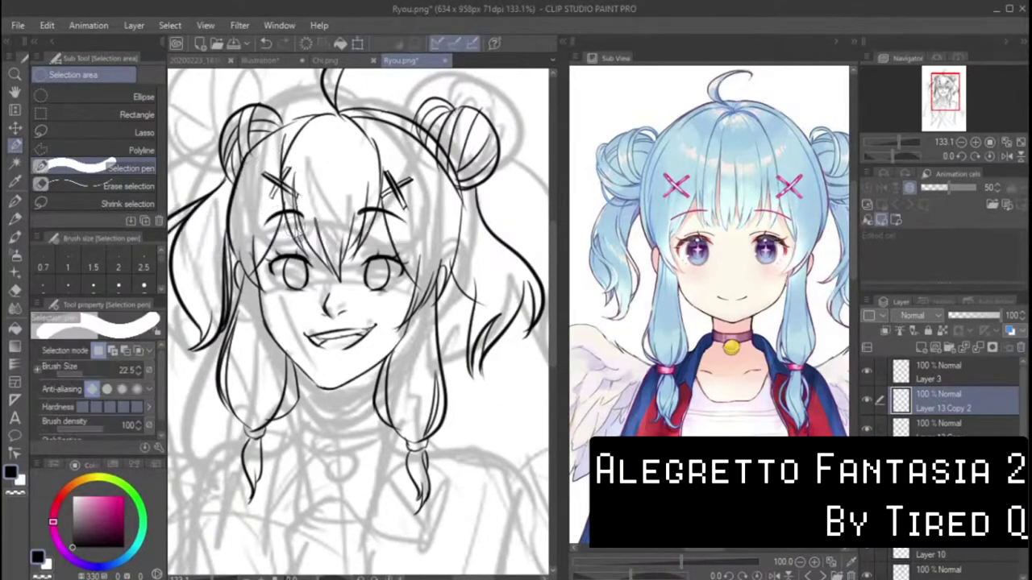
Step: Add layers above the face line art and ink the choker band around the neck with a round bell at its centre
click(875, 373)
key(ctrl+shift+n)
key(p)
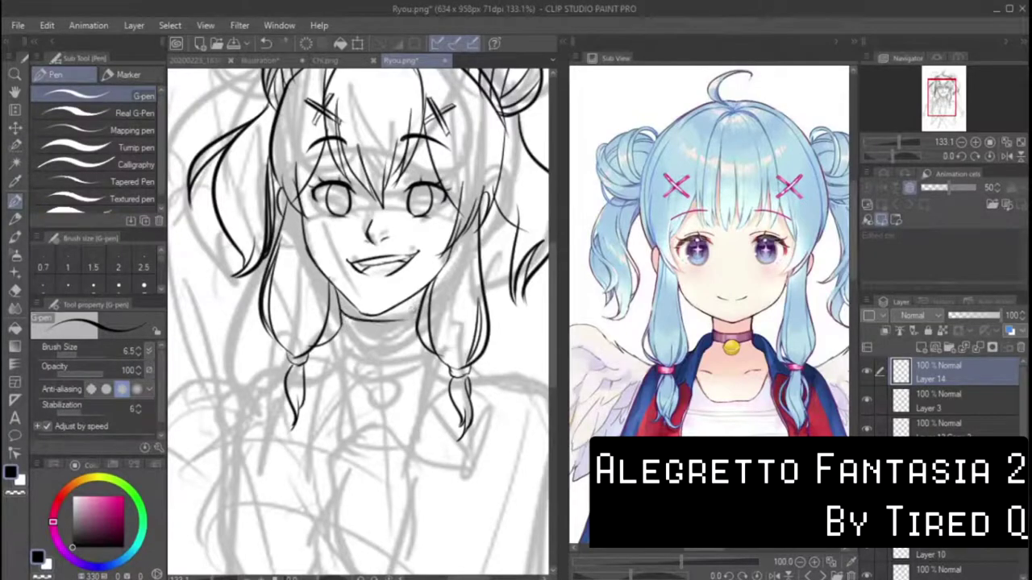
mouse_move(338, 330)
mouse_down()
mouse_move(415, 327)
mouse_move(374, 328)
mouse_up()
key(ctrl+shift+n)
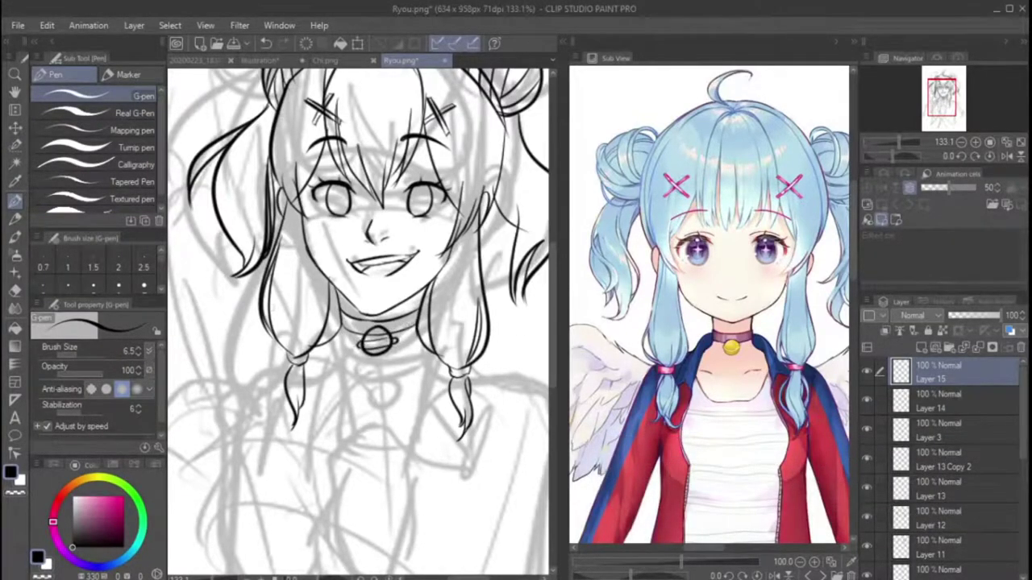
key(e)
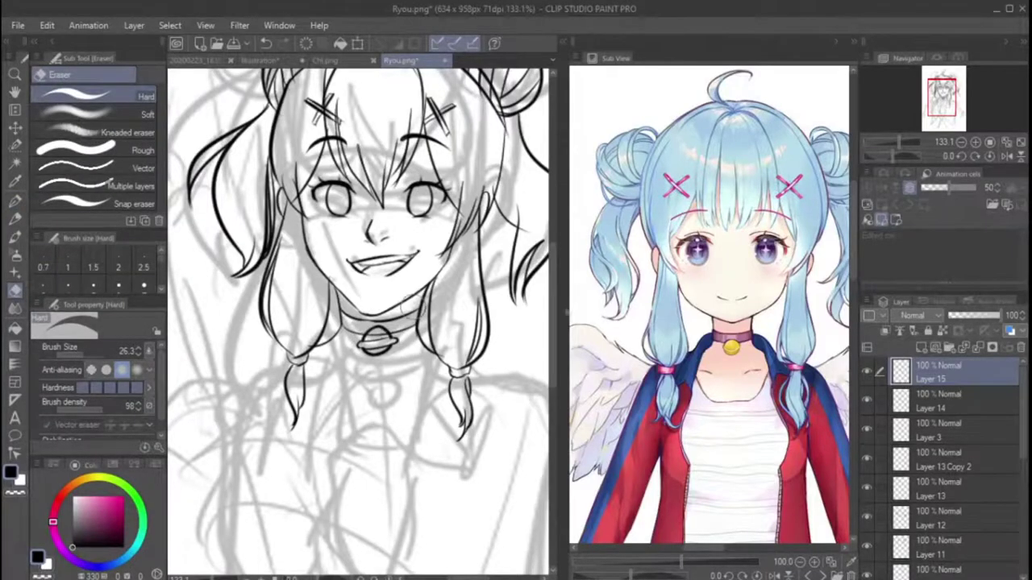
click(935, 401)
Step: Add a layer between the choker band and the bell, and ink the jacket collar on both sides of the neck
key(ctrl+minus)
key(ctrl+minus)
key(ctrl+plus)
key(ctrl+plus)
key(ctrl+minus)
key(ctrl+shift+n)
key(ctrl+minus)
key(p)
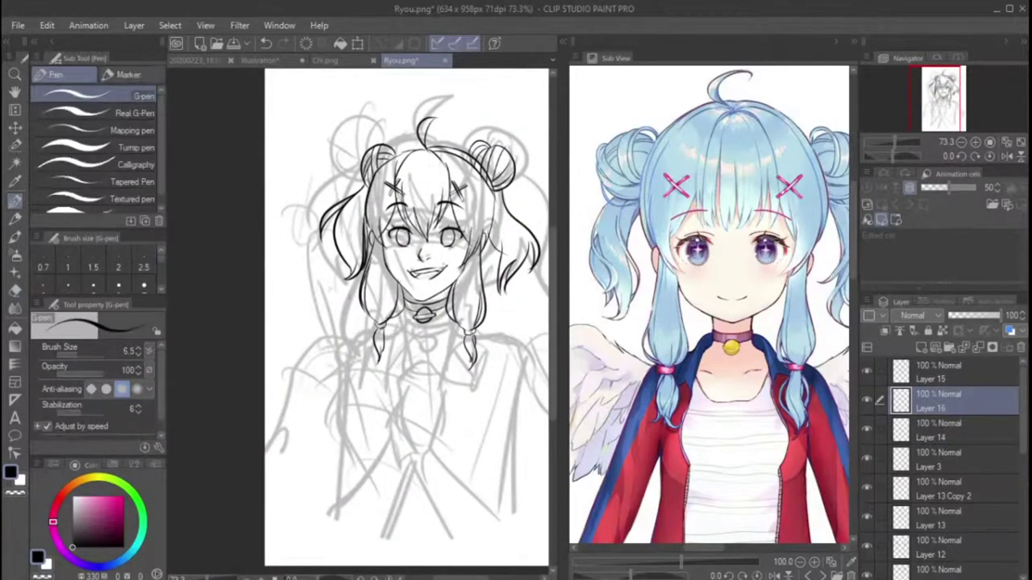
mouse_move(449, 299)
mouse_down()
mouse_move(466, 357)
mouse_move(484, 350)
mouse_up()
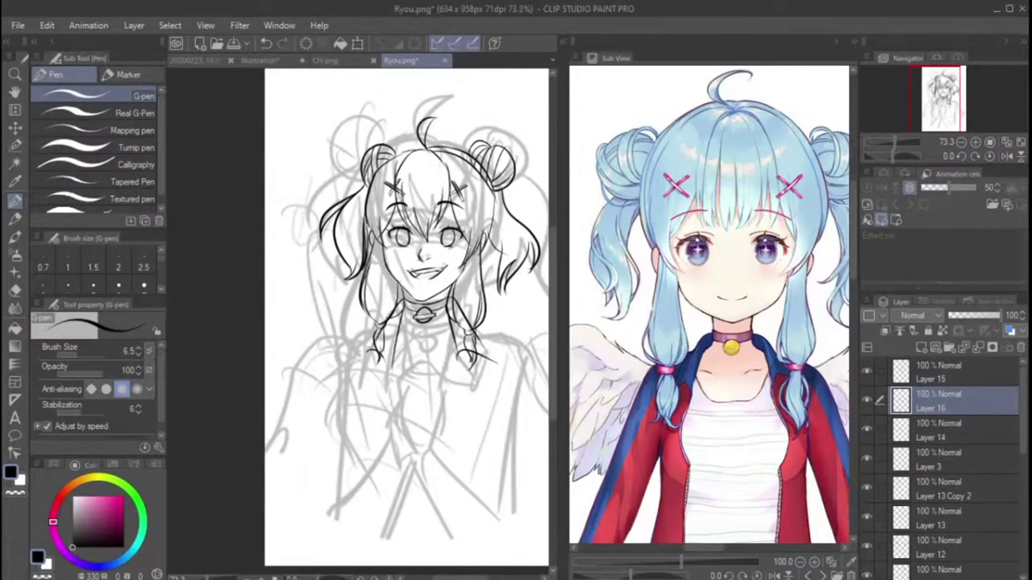
Step: Add separate layers and ink the curved shirt neckline and the shoulder lines sloping away from the collar
scroll(407, 319, down, 3)
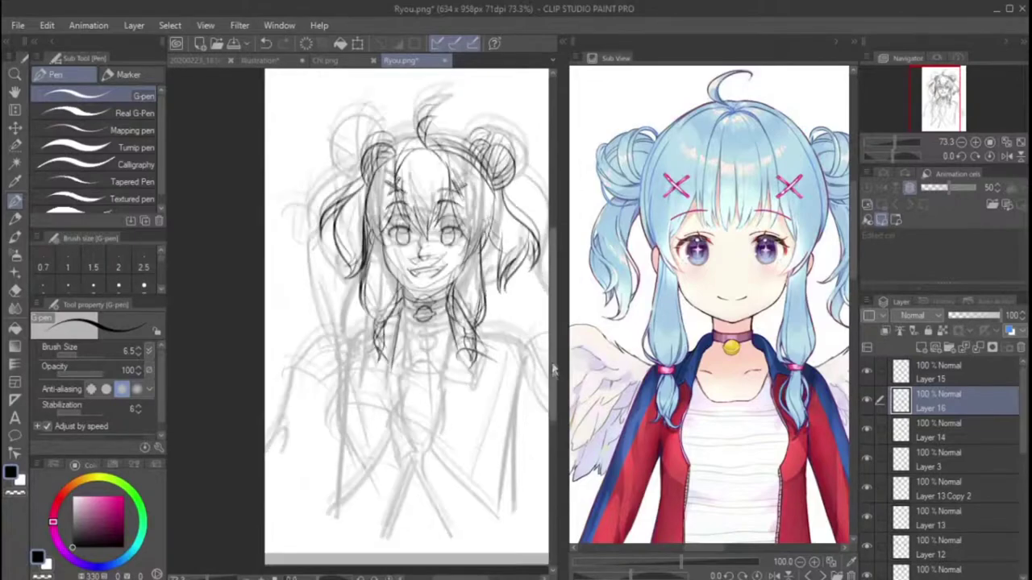
key(ctrl+shift+n)
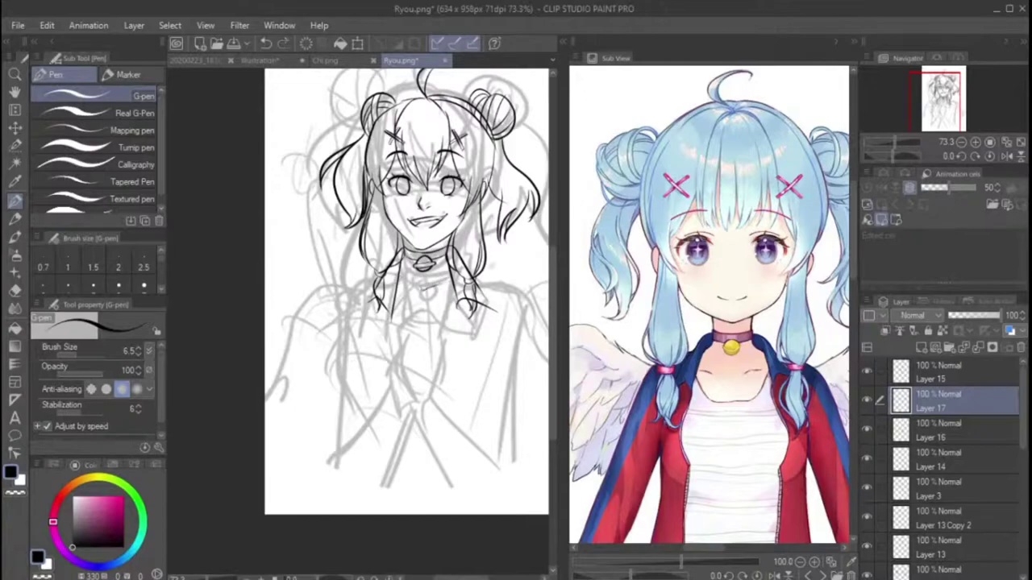
key(ctrl+shift+n)
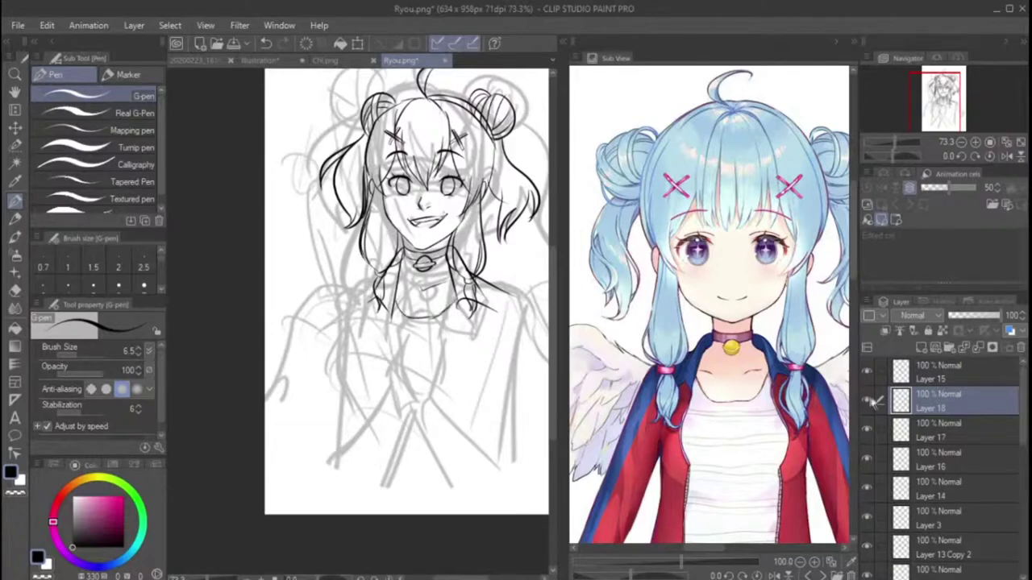
click(921, 347)
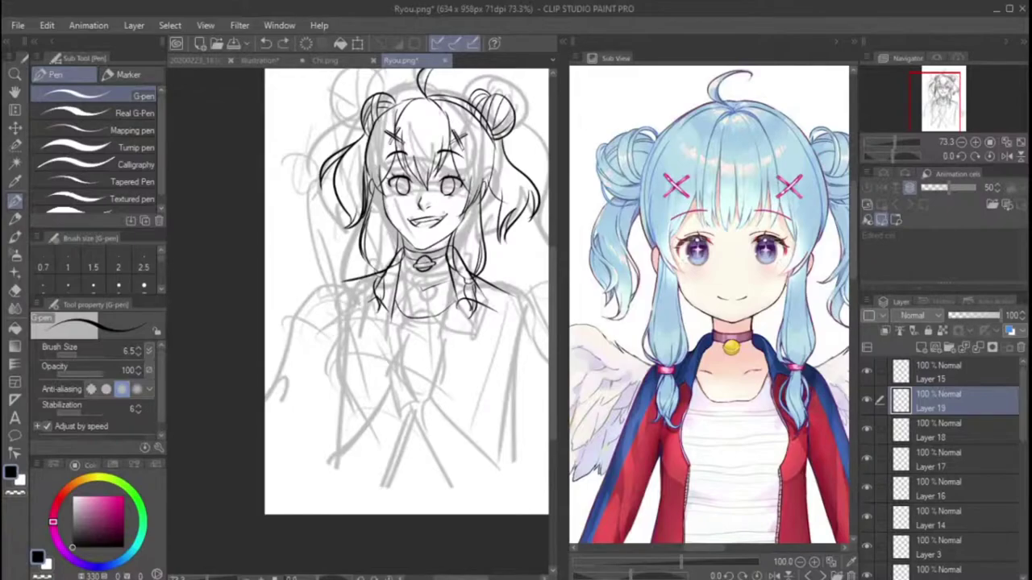
Step: Ink the outer edges of both jacket sleeves from the shoulders down to the bottom of the canvas
scroll(407, 291, up, 2)
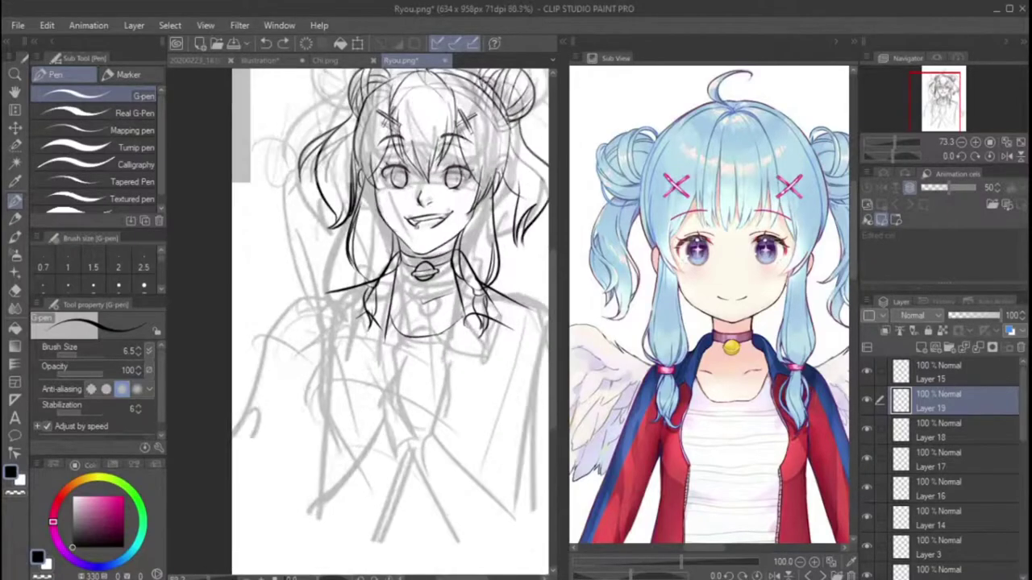
drag(355, 255, 303, 509)
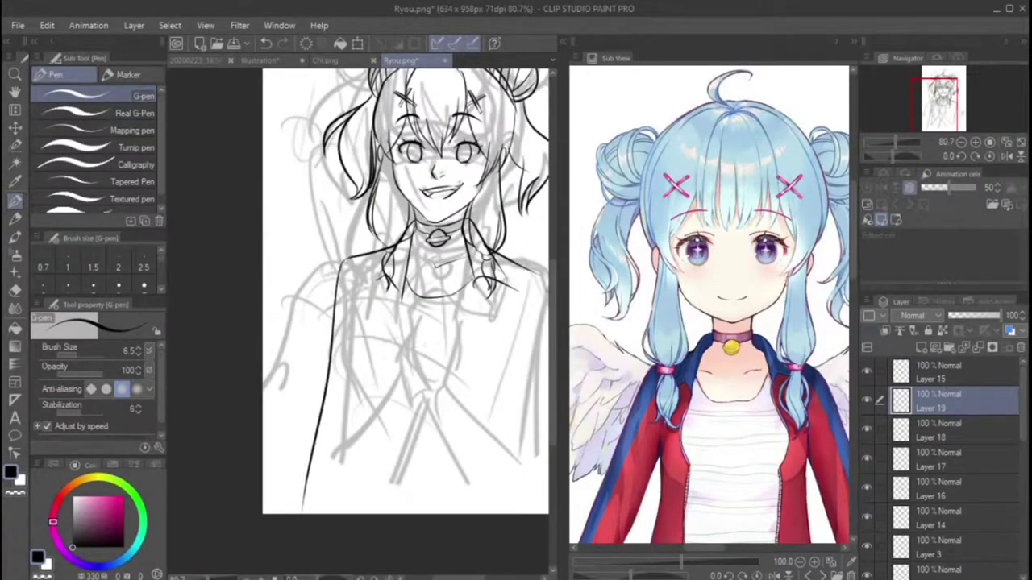
mouse_move(452, 290)
mouse_down()
mouse_move(362, 290)
mouse_move(490, 511)
mouse_up()
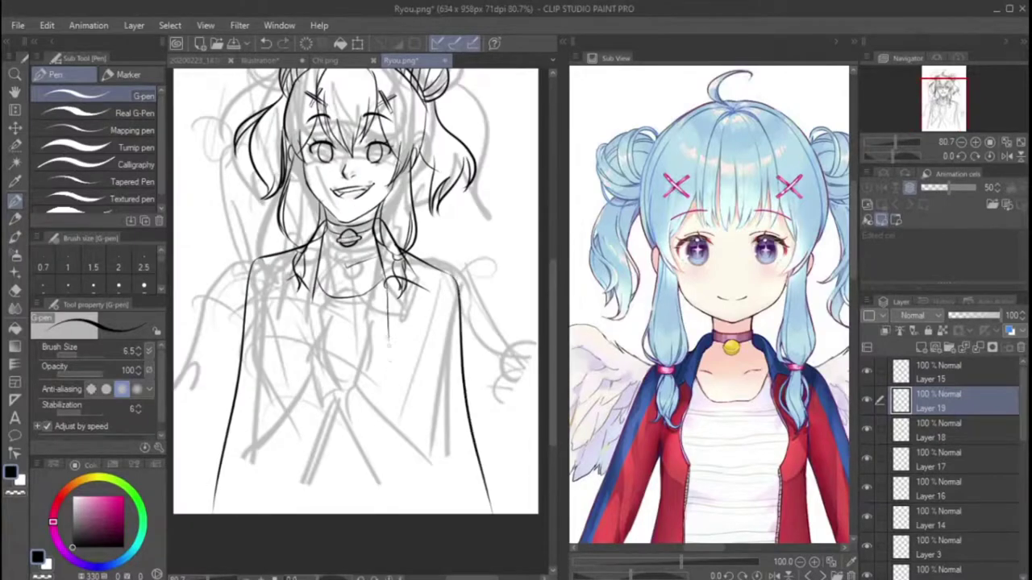
Step: Ink the open front edges of the jacket and the inner sleeve lines down to the canvas bottom
drag(398, 340, 395, 513)
drag(311, 289, 300, 515)
drag(274, 327, 258, 513)
drag(430, 345, 435, 513)
key(ctrl+z)
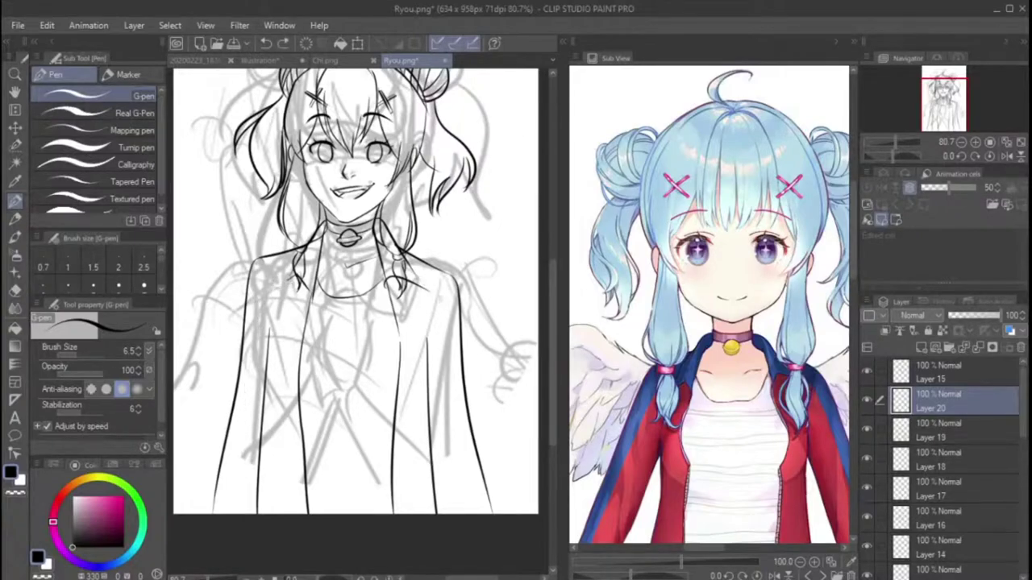
Step: Draw long stripe lines down both jacket sleeves from the shoulders, redoing the one on the viewer's left
drag(445, 287, 469, 515)
drag(266, 270, 244, 515)
key(ctrl+z)
drag(263, 277, 216, 514)
Step: Erase the open mouth and the eye and eyebrow on the viewer's right from Layer 2
scroll(840, 364, down, 2)
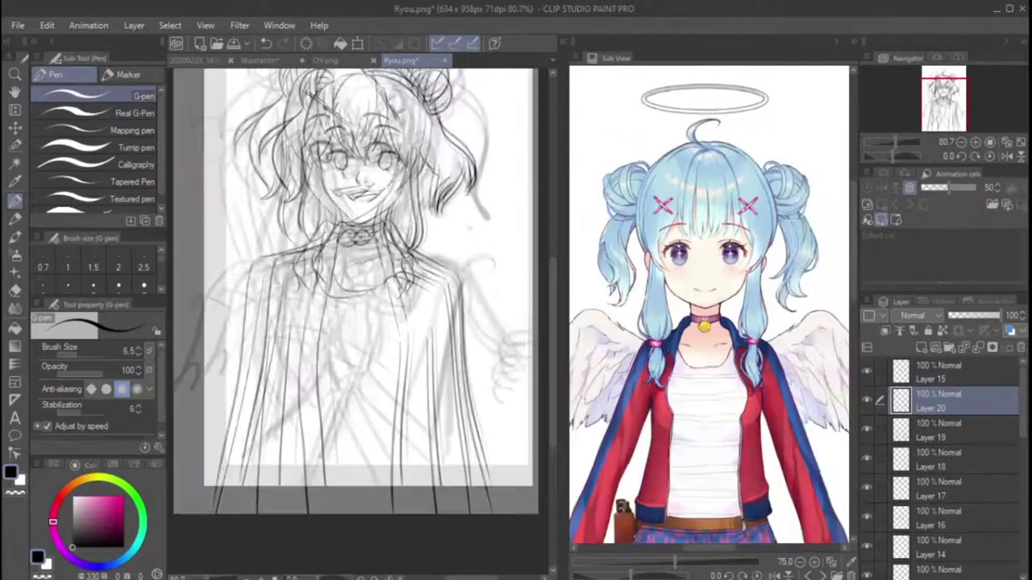
scroll(367, 274, down, 2)
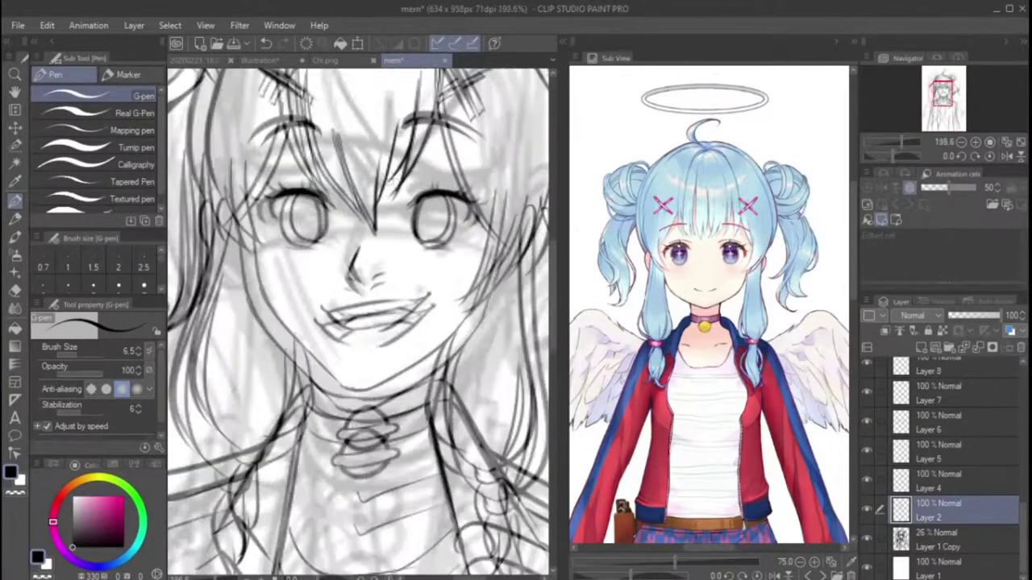
scroll(387, 172, up, 1)
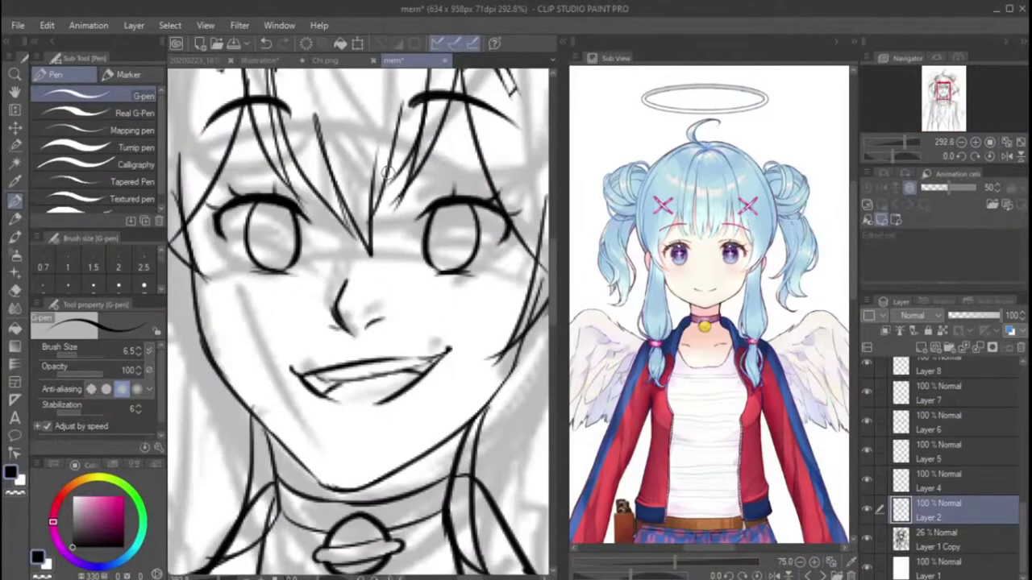
key(e)
drag(298, 367, 419, 395)
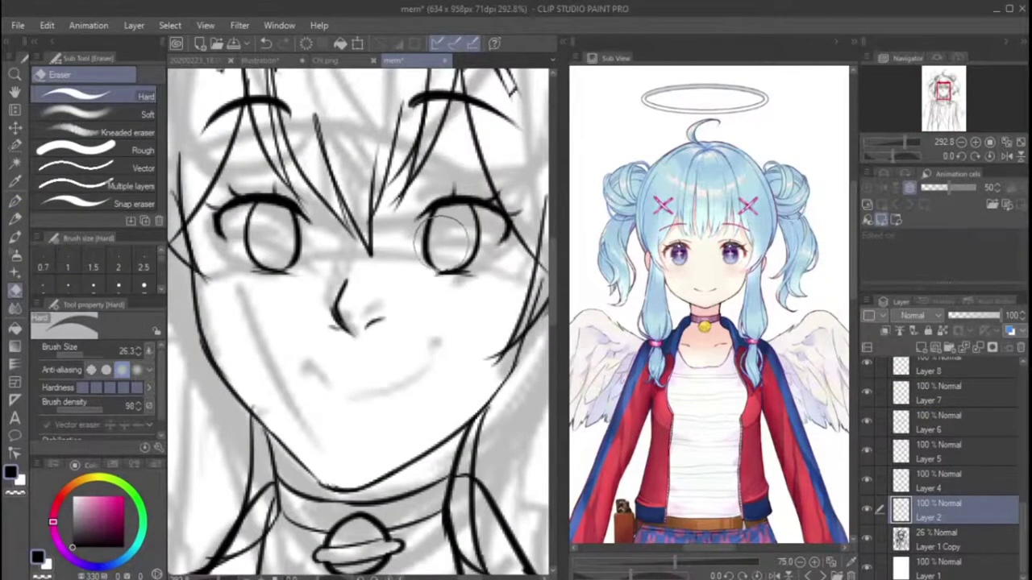
mouse_move(442, 234)
mouse_down()
mouse_move(460, 241)
mouse_move(452, 226)
mouse_move(476, 242)
mouse_move(452, 113)
mouse_up()
Step: Ink a closed winking eye and a lowered, slanted eyebrow on the viewer's right side of the face
key(p)
drag(420, 281, 501, 270)
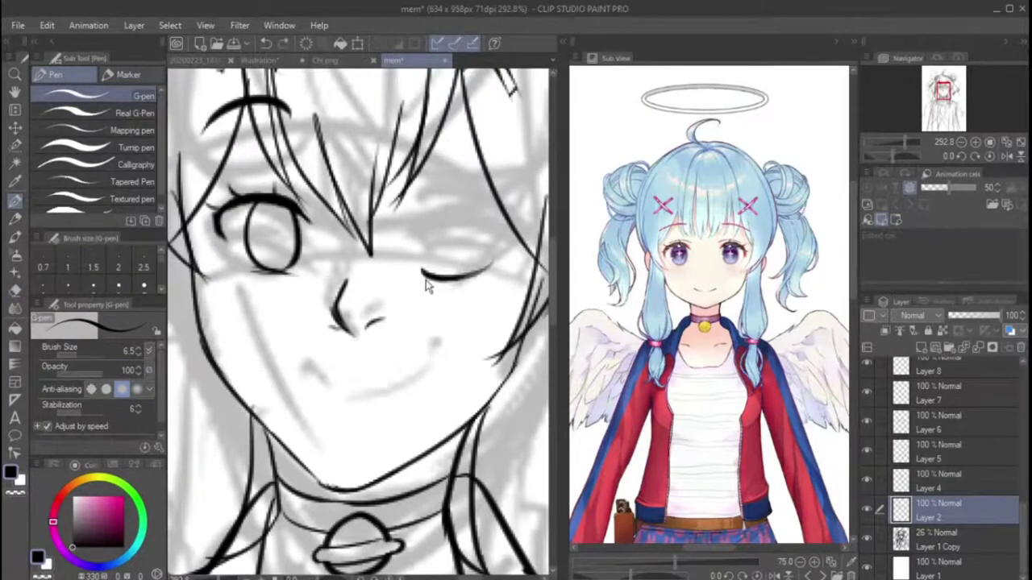
drag(403, 208, 504, 180)
key(ctrl+z)
mouse_move(290, 371)
mouse_down()
mouse_move(385, 384)
mouse_move(332, 382)
mouse_move(471, 347)
mouse_up()
key(ctrl+z)
drag(416, 279, 501, 275)
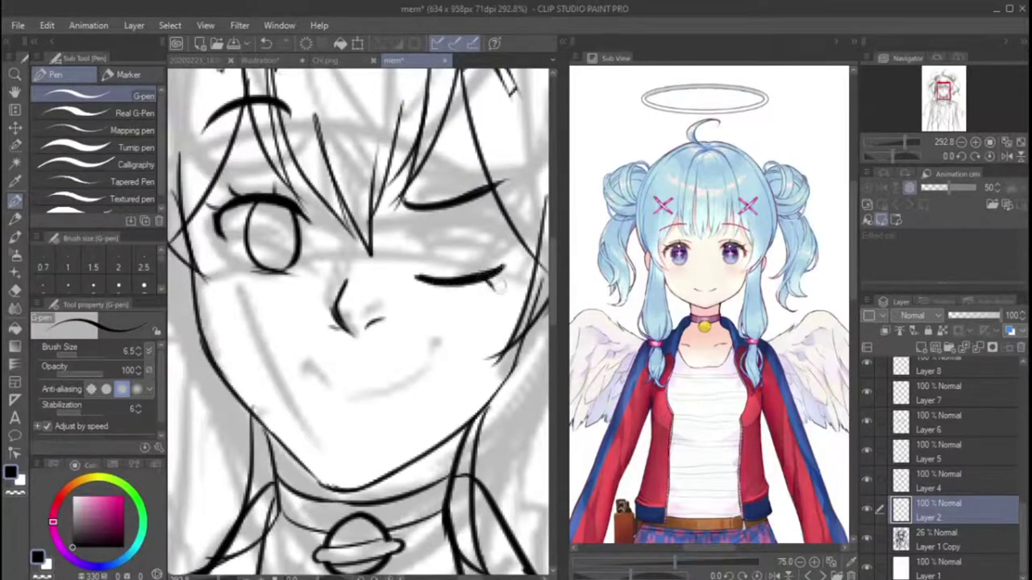
Step: Ink a closed, gently curved smile in the erased mouth area and finish the winking eye with small lashes
mouse_move(290, 372)
mouse_down()
mouse_move(431, 348)
mouse_move(372, 379)
mouse_move(439, 365)
mouse_up()
key(ctrl+z)
key(ctrl+z)
scroll(475, 366, down, 5)
scroll(445, 336, up, 5)
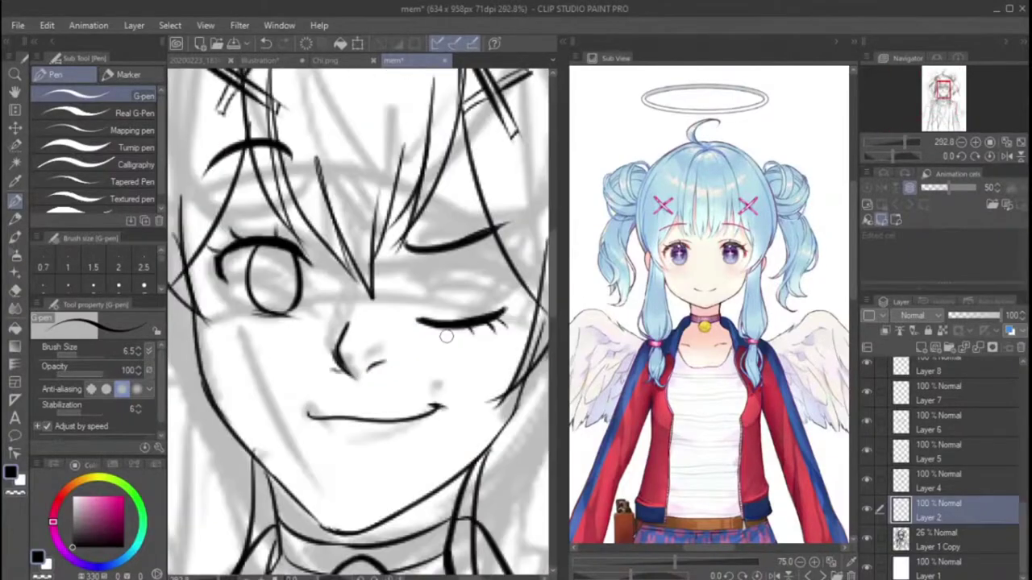
scroll(428, 446, down, 5)
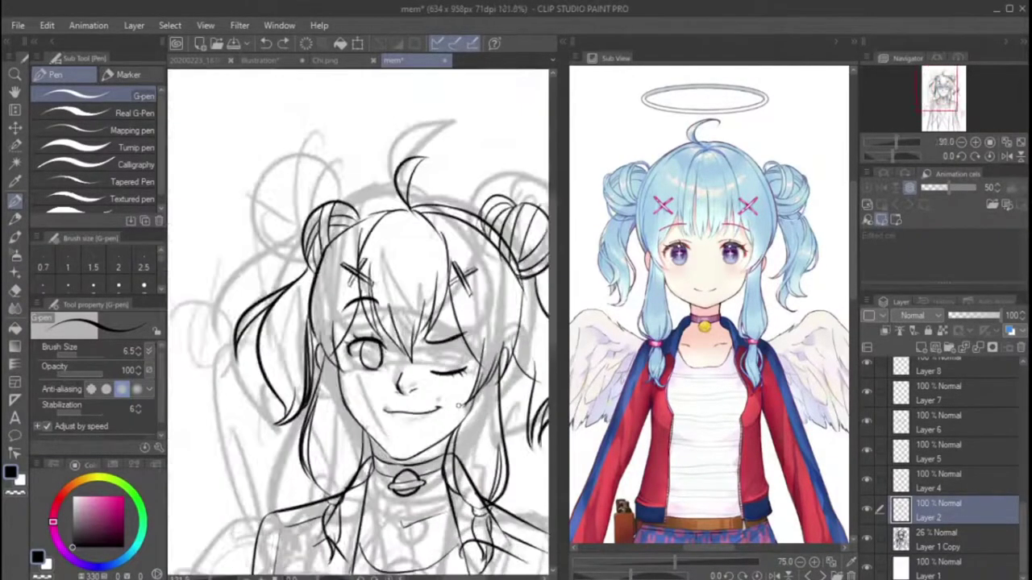
Step: Try to add a small tongue at the corner of the smile
scroll(347, 419, up, 4)
mouse_move(310, 416)
mouse_down()
mouse_move(348, 424)
mouse_move(316, 432)
mouse_move(304, 419)
mouse_up()
key(ctrl+z)
key(ctrl+z)
key(ctrl+z)
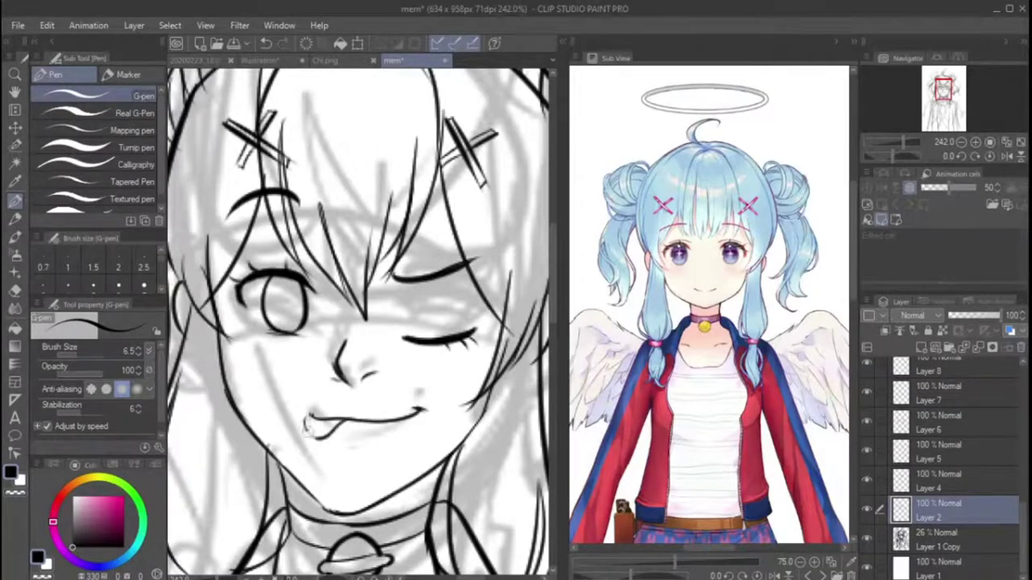
scroll(367, 412, down, 5)
scroll(323, 363, up, 5)
key(ctrl+z)
scroll(282, 339, down, 3)
scroll(257, 316, up, 3)
Step: Erase the iris of the open eye on Layer 2
key(e)
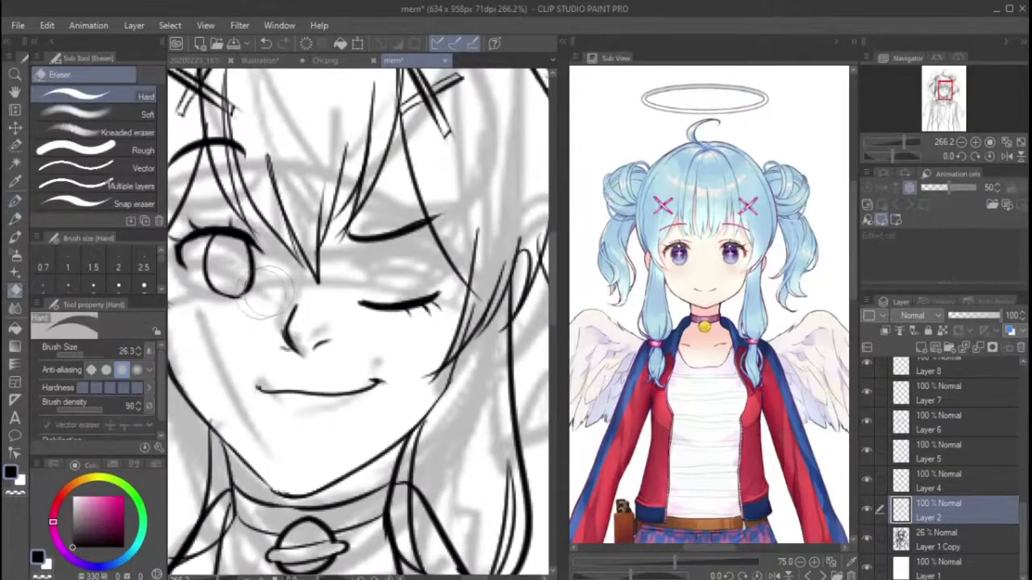
scroll(242, 306, down, 3)
scroll(248, 270, up, 3)
mouse_move(241, 278)
mouse_down()
mouse_move(274, 242)
mouse_move(258, 250)
mouse_move(274, 246)
mouse_move(250, 282)
mouse_up()
Step: Redraw the open eye's iris as a tall oval below the upper lash line, retrying the stroke until it fits
key(p)
key(ctrl+z)
drag(266, 226, 250, 283)
key(ctrl+z)
drag(266, 224, 250, 282)
key(ctrl+z)
key(ctrl+z)
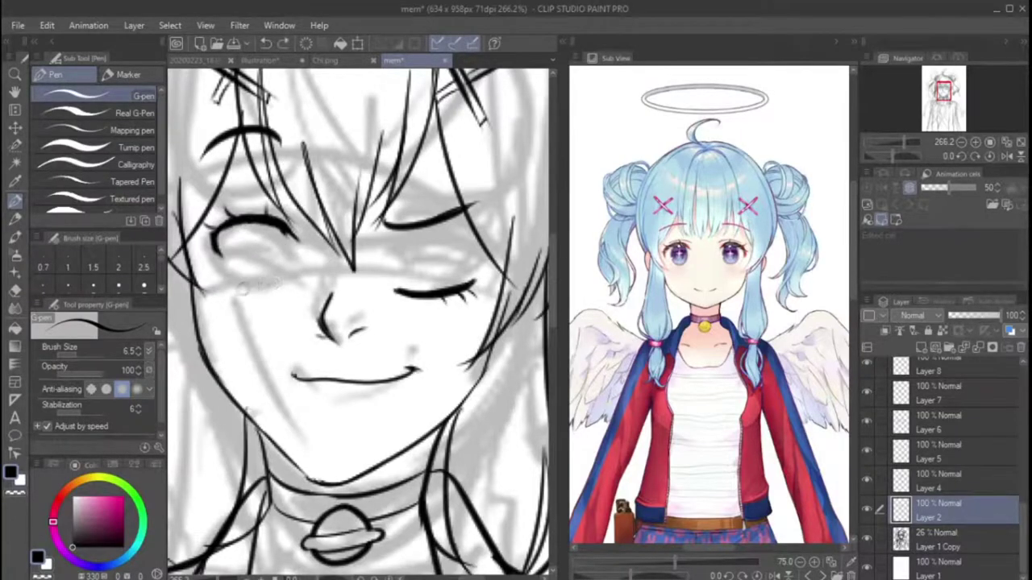
mouse_move(278, 227)
mouse_down()
mouse_move(250, 286)
mouse_move(275, 294)
mouse_up()
key(ctrl+z)
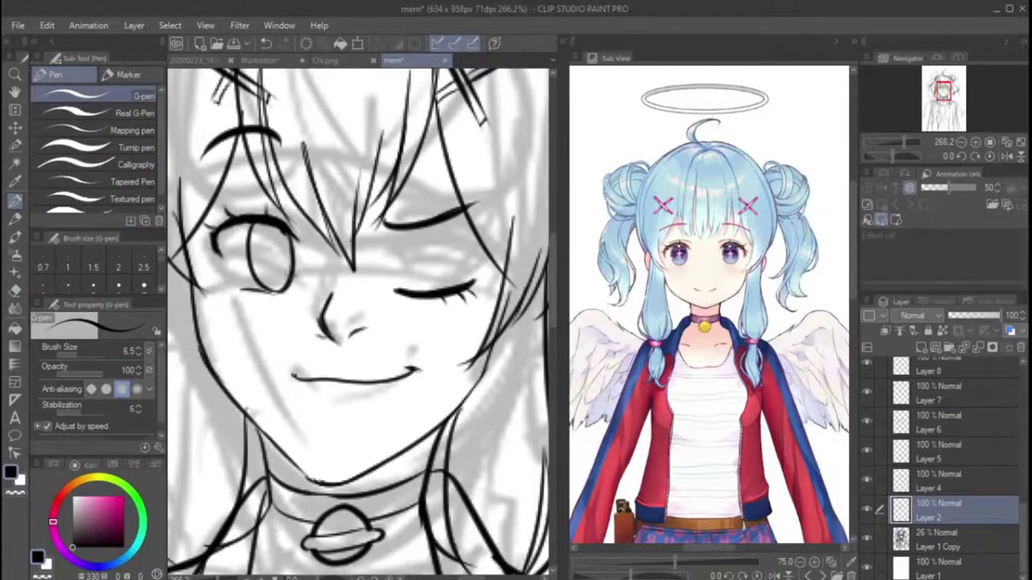
drag(300, 244, 311, 255)
scroll(300, 244, down, 3)
scroll(300, 245, up, 2)
scroll(300, 245, down, 4)
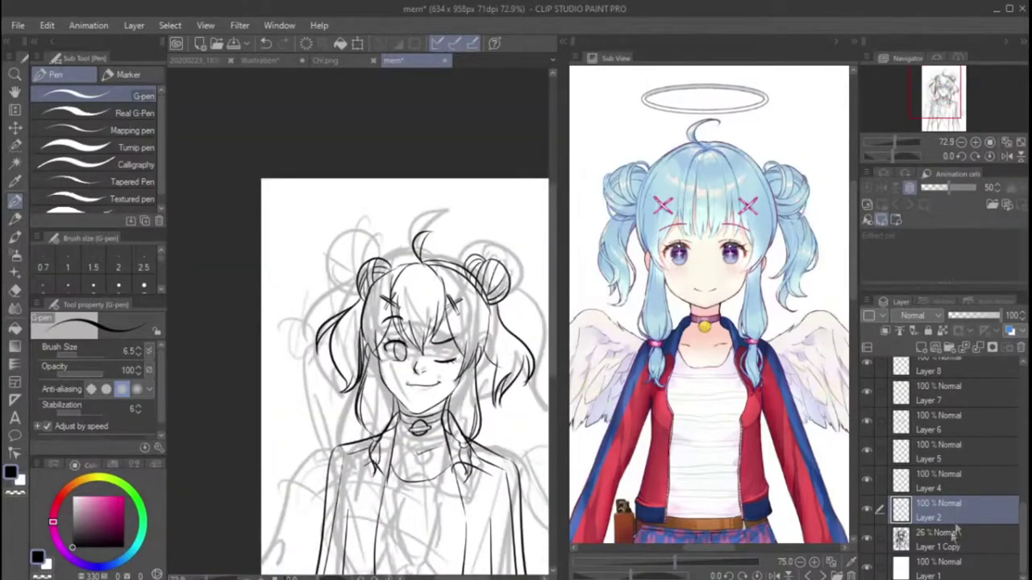
Step: Try to draw a halo freehand above the head
key(alt+bracketleft)
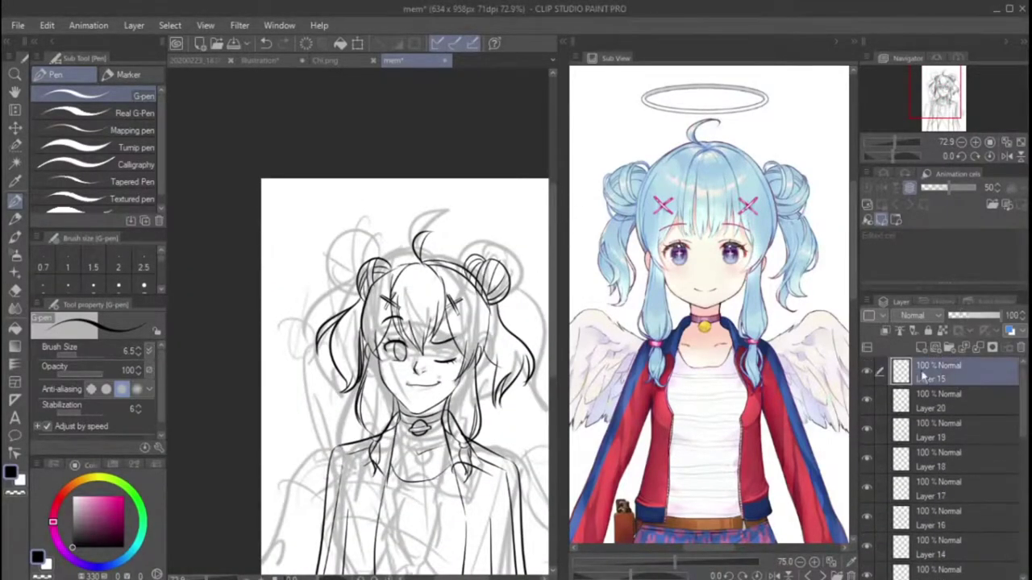
scroll(358, 355, up, 2)
mouse_move(403, 150)
mouse_down()
mouse_move(420, 171)
mouse_move(448, 171)
mouse_up()
key(ctrl+z)
key(ctrl+z)
key(ctrl+z)
key(ctrl+z)
Step: Draw a flat elliptical halo above the head and duplicate it, fitting the copy as the ring's second edge
key(m)
mouse_move(307, 173)
mouse_down()
mouse_move(459, 176)
mouse_move(474, 191)
mouse_move(506, 172)
mouse_up()
key(ctrl+c)
key(ctrl+v)
key(ctrl+t)
key(Return)
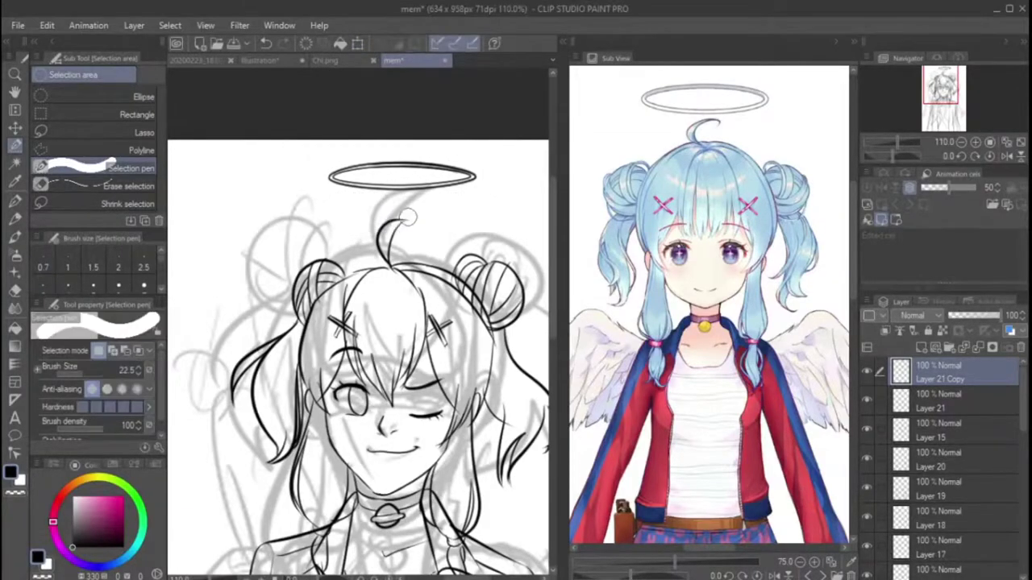
Step: Ink a feathered wing behind the shoulder on the viewer's left, on a new layer above the halo
key(ctrl+minus)
key(ctrl+minus)
key(ctrl+plus)
key(ctrl+shift+n)
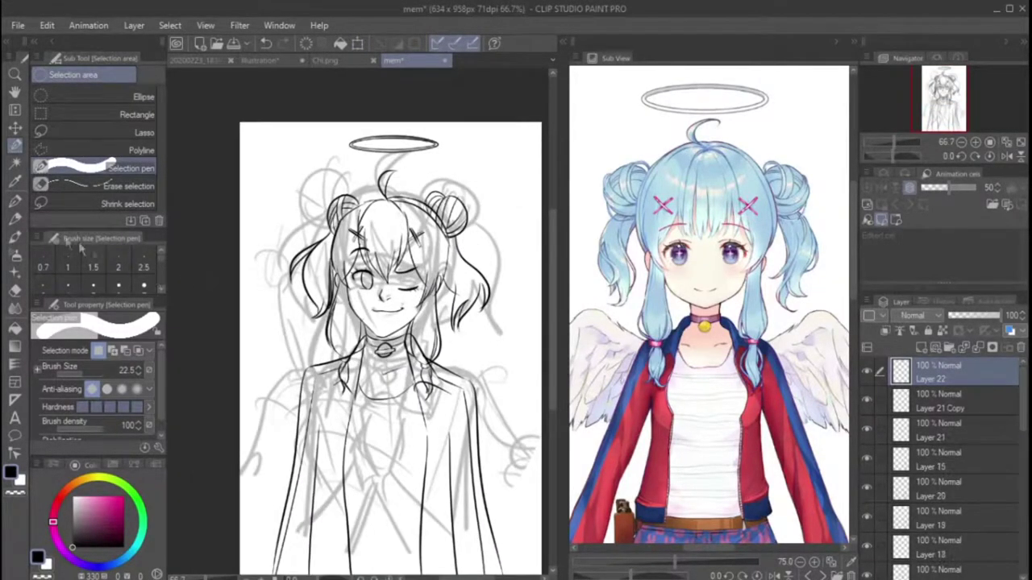
key(p)
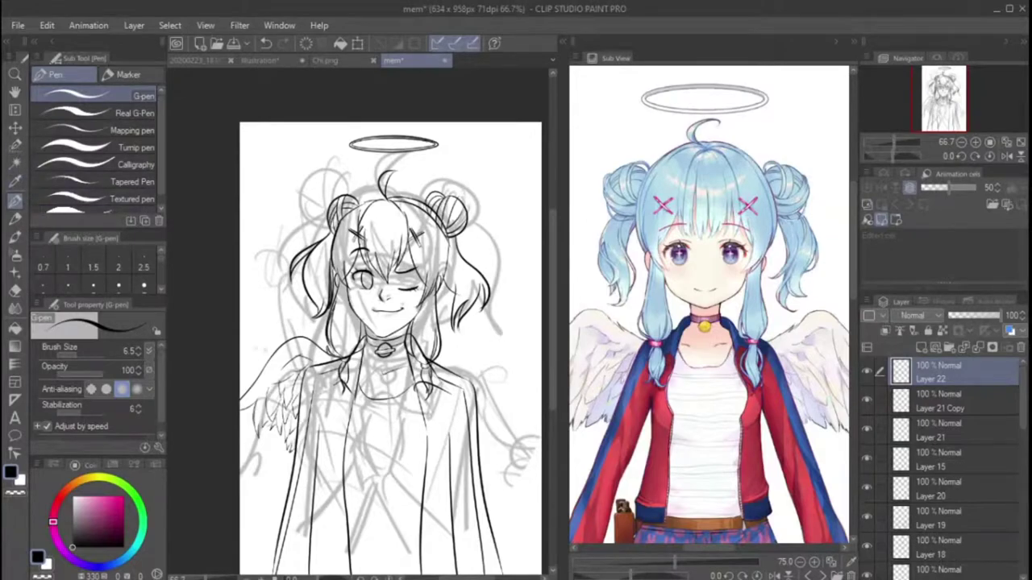
Step: Duplicate the wing with an elliptical selection, flip it horizontally and fit the copy behind the shoulder on the viewer's right
click(15, 145)
drag(186, 311, 346, 487)
key(ctrl+c)
key(ctrl+v)
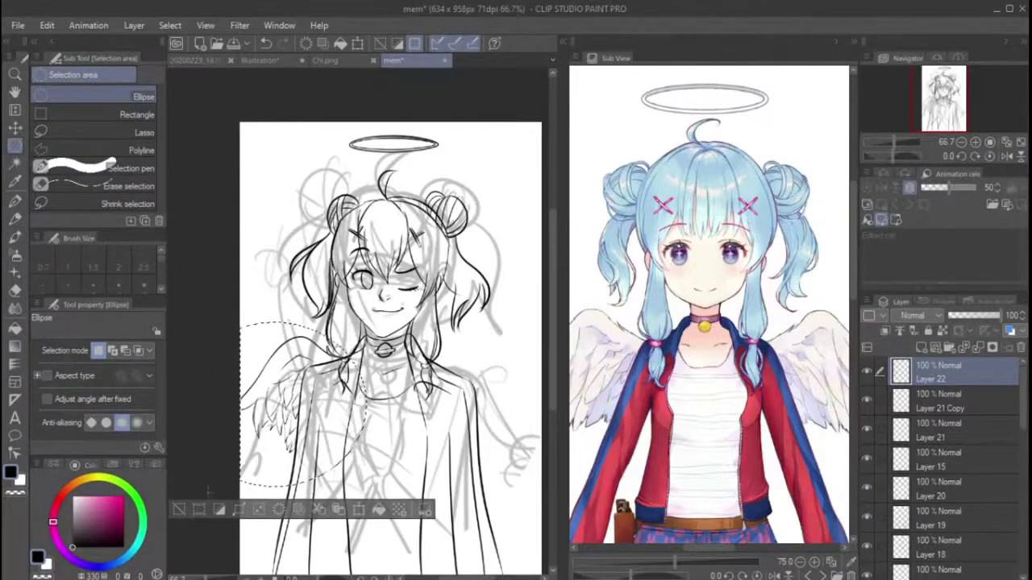
key(ctrl+t)
drag(500, 408, 510, 413)
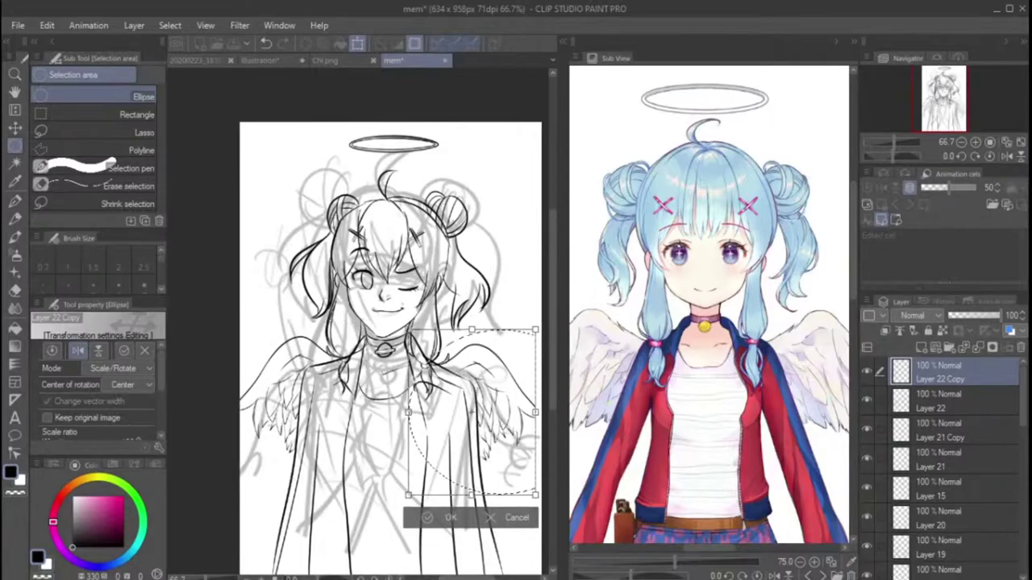
scroll(510, 413, right, 3)
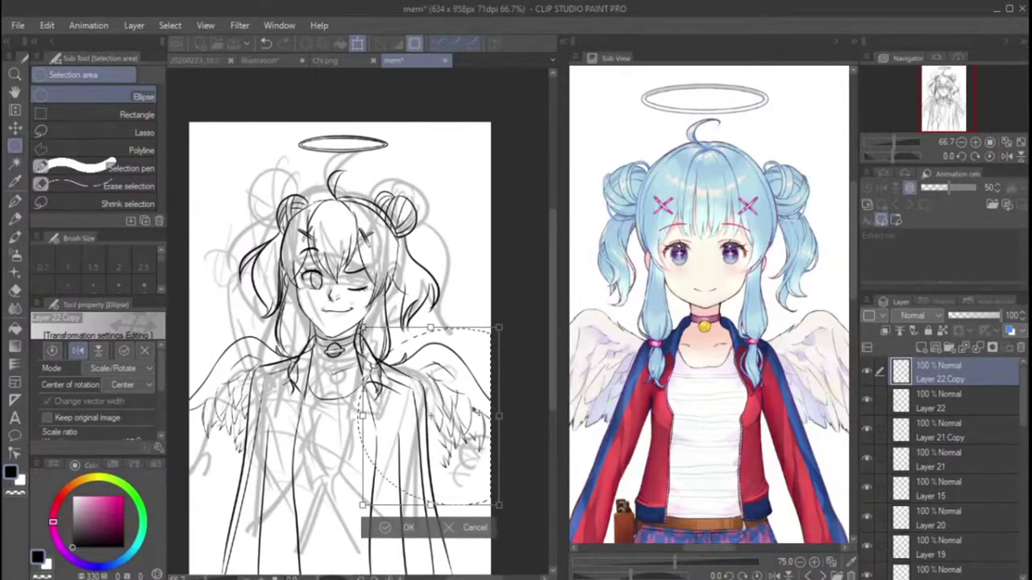
key(Return)
Step: Go through the lower line-art layers, from Layer 2 up to Layer 13 Copy 2, to see which lines each one holds
key(p)
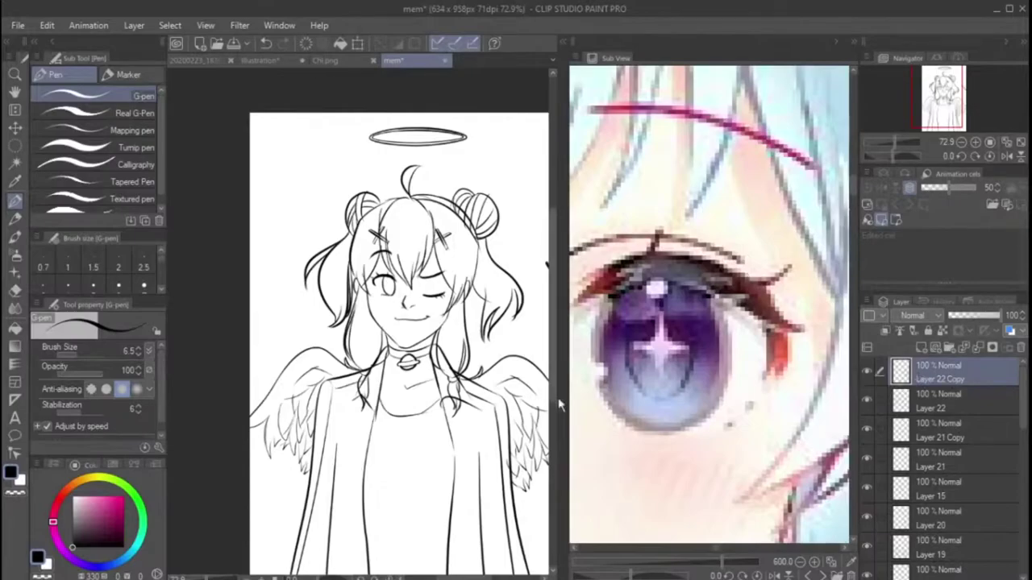
key(ctrl+plus)
key(ctrl+plus)
scroll(901, 504, down, 5)
key(ctrl+minus)
key(ctrl+plus)
click(871, 483)
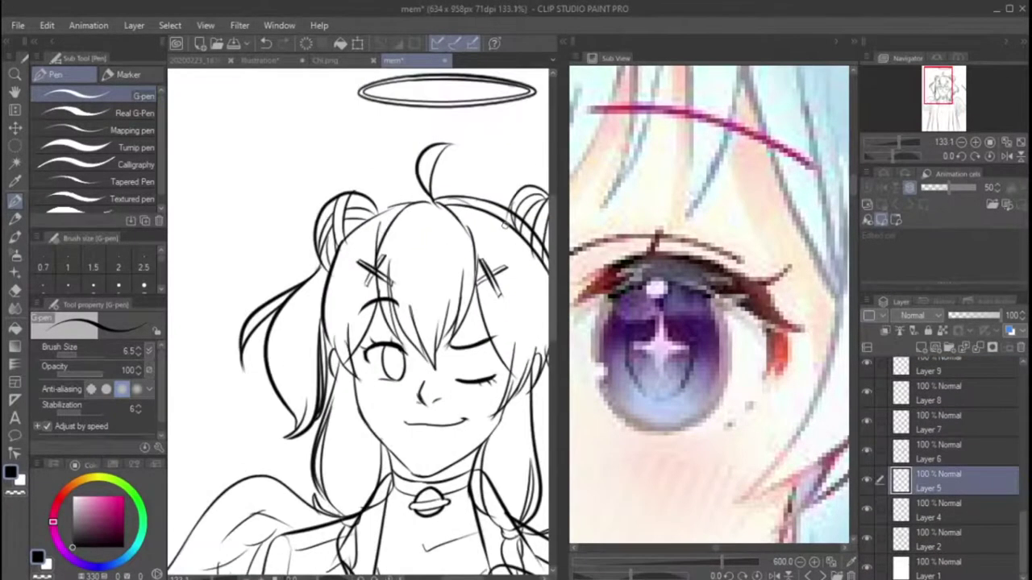
key(e)
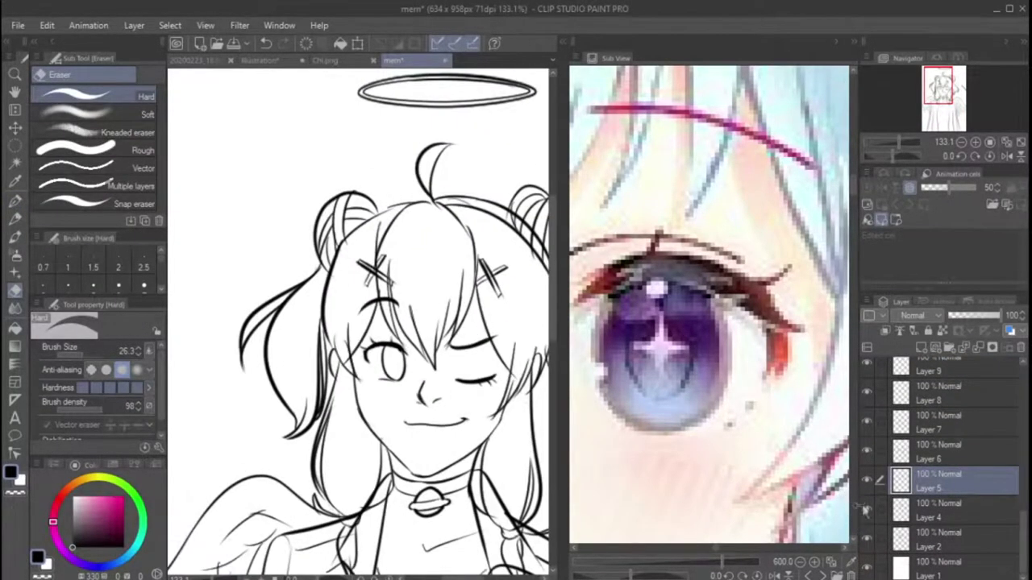
click(861, 507)
click(866, 540)
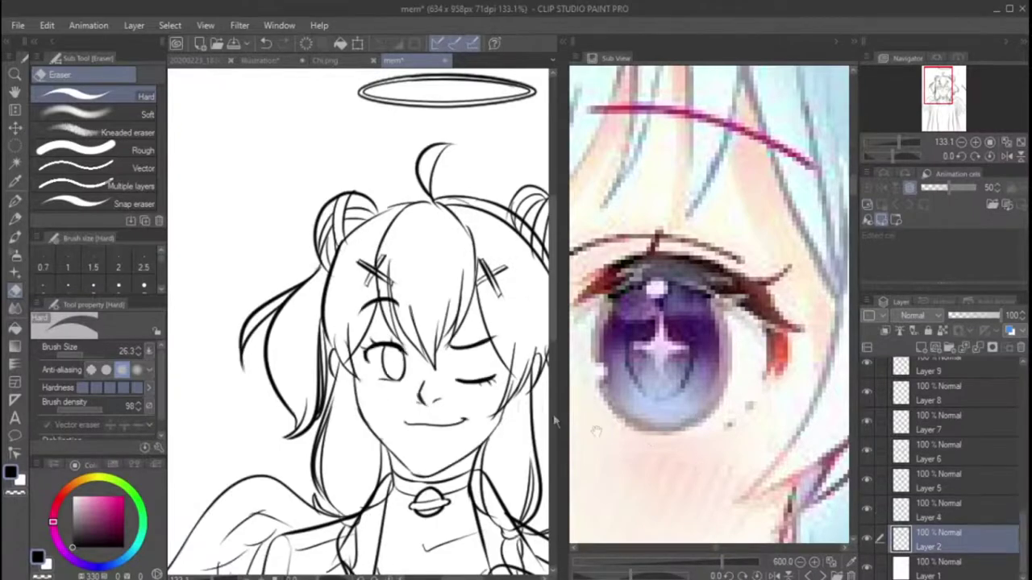
click(867, 482)
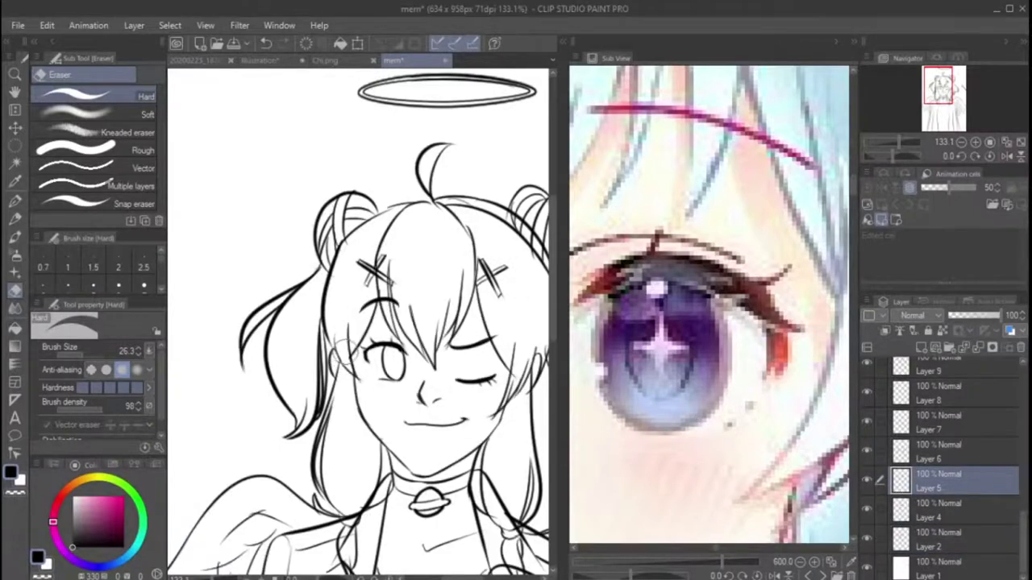
click(867, 395)
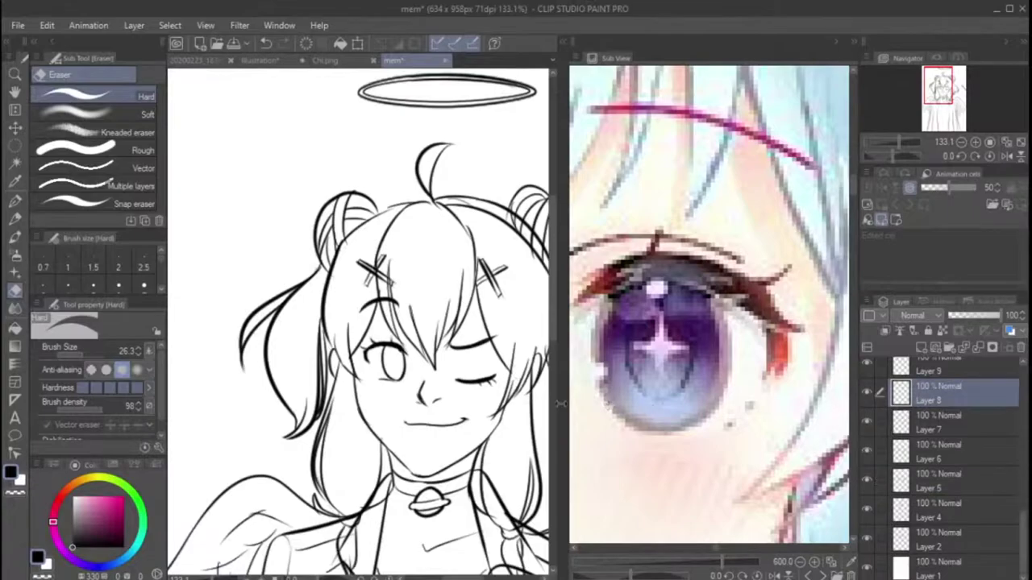
click(919, 369)
drag(570, 297, 453, 297)
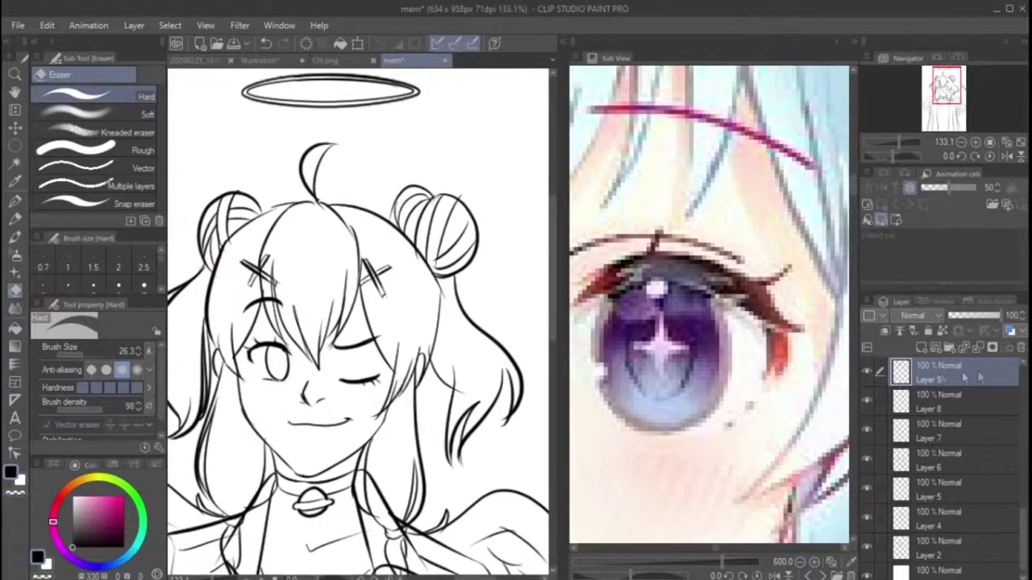
scroll(887, 483, up, 5)
click(868, 492)
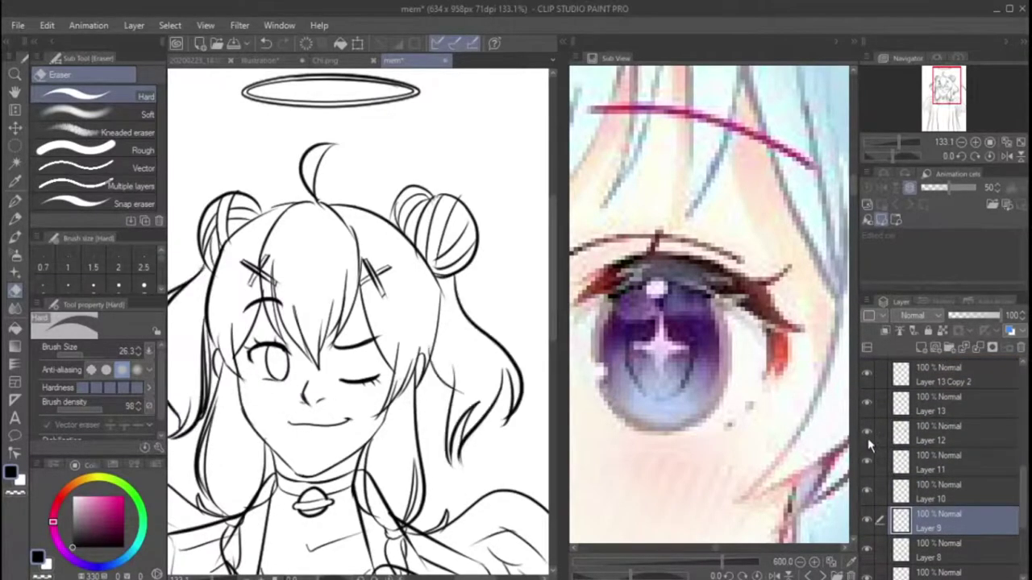
click(895, 436)
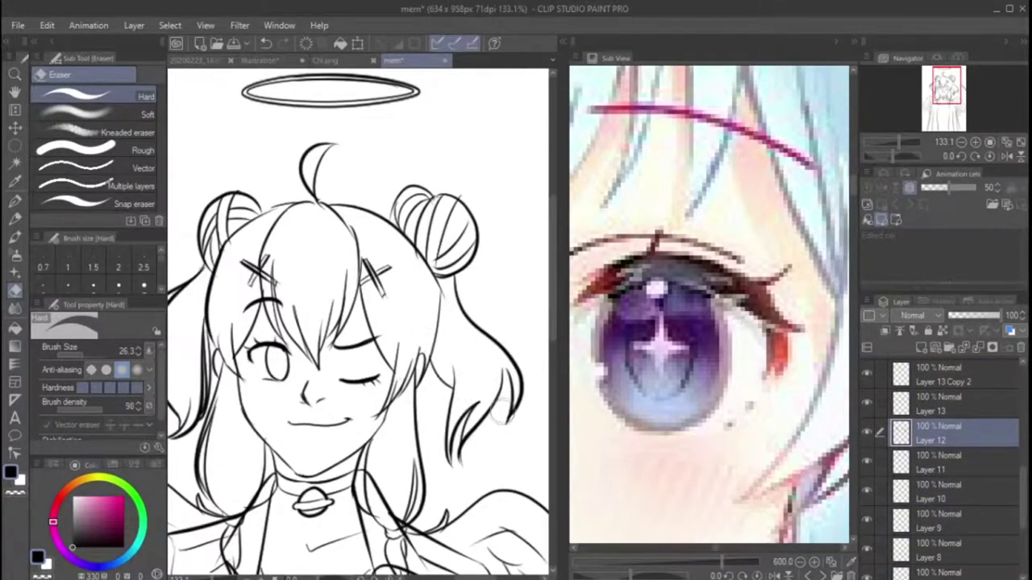
click(879, 373)
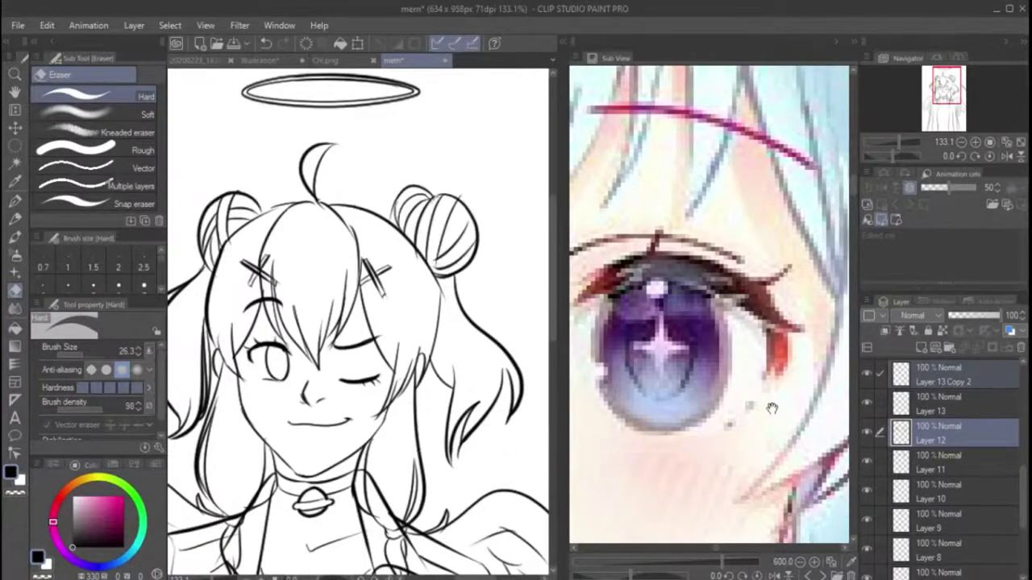
Step: Search the upper layers, including Layer 3 and Layer 16, for the stray diagonal line near the canvas's right edge
scroll(927, 419, up, 5)
scroll(458, 311, down, 4)
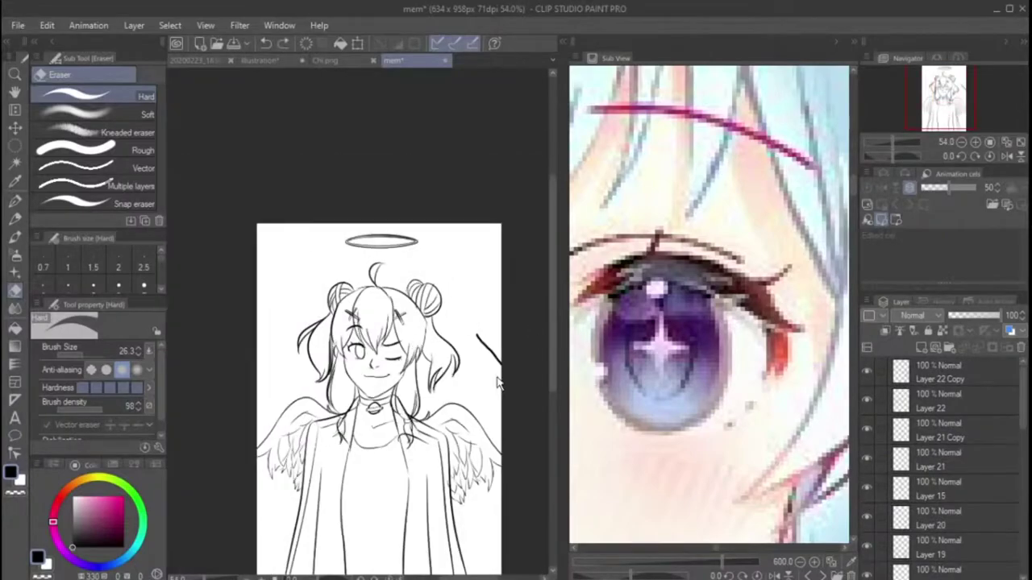
scroll(497, 384, up, 3)
click(266, 42)
scroll(315, 166, up, 2)
scroll(466, 316, down, 3)
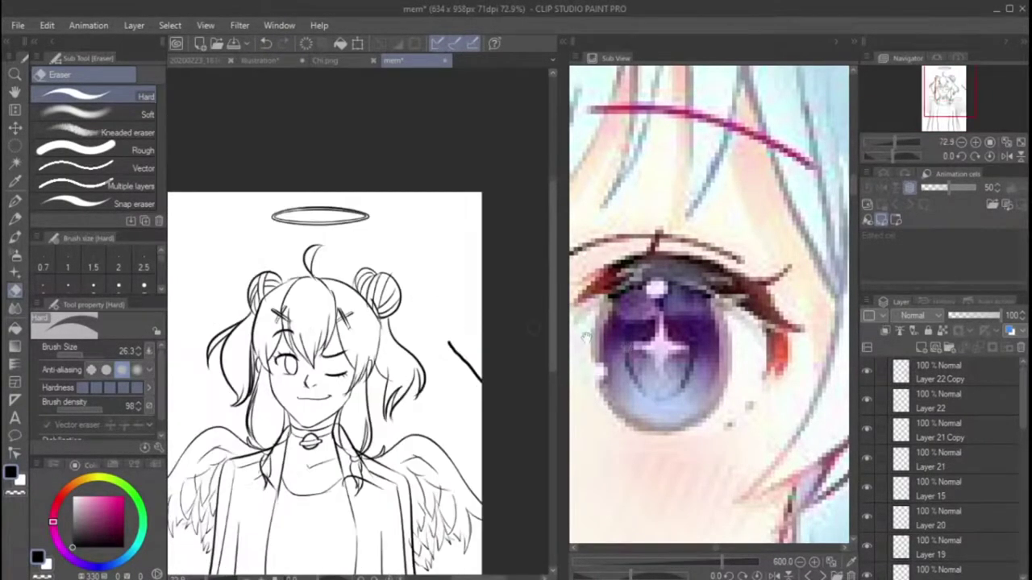
scroll(943, 467, down, 5)
click(901, 396)
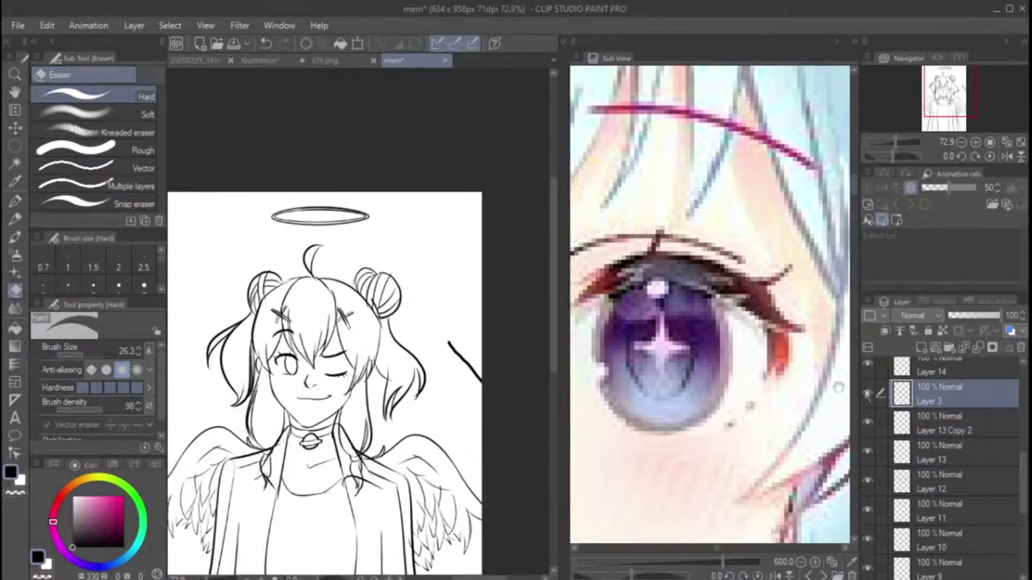
scroll(943, 451, up, 2)
click(936, 408)
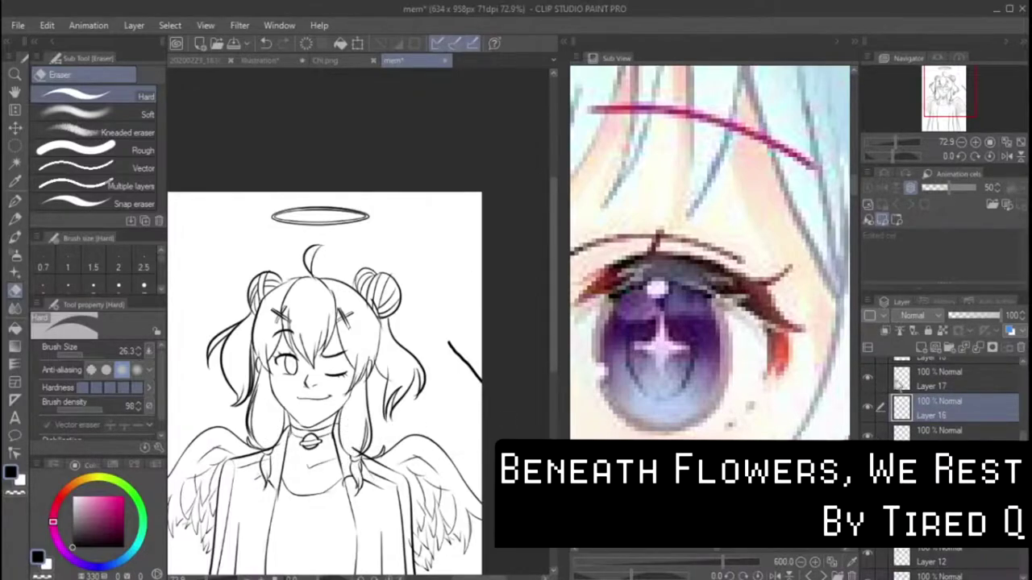
Step: Erase the stray diagonal line beside the ponytail on the viewer's right with the Multiple layers eraser
scroll(943, 403, down, 2)
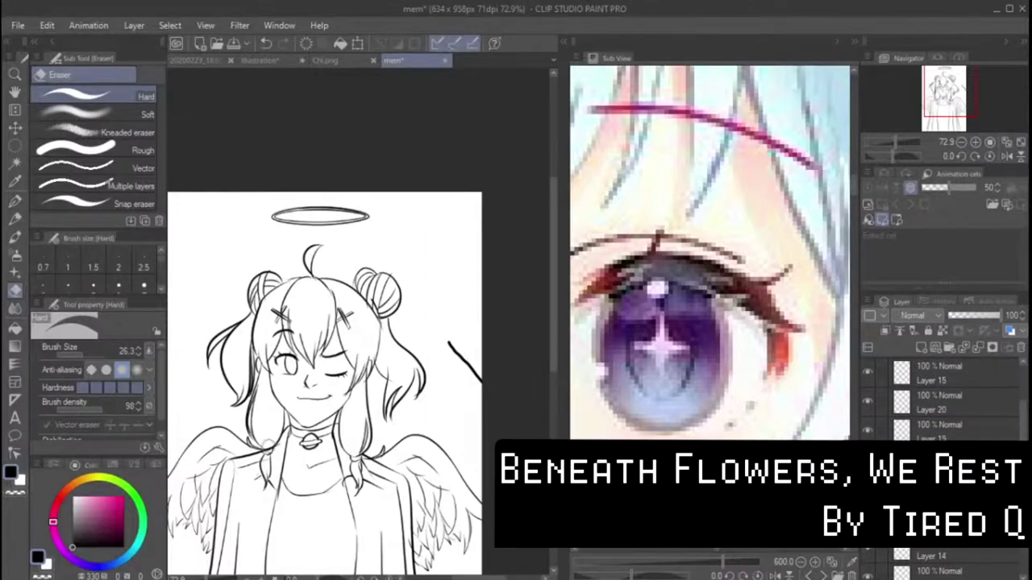
click(943, 431)
click(73, 186)
mouse_move(448, 337)
mouse_down()
mouse_move(475, 375)
mouse_move(481, 345)
mouse_up()
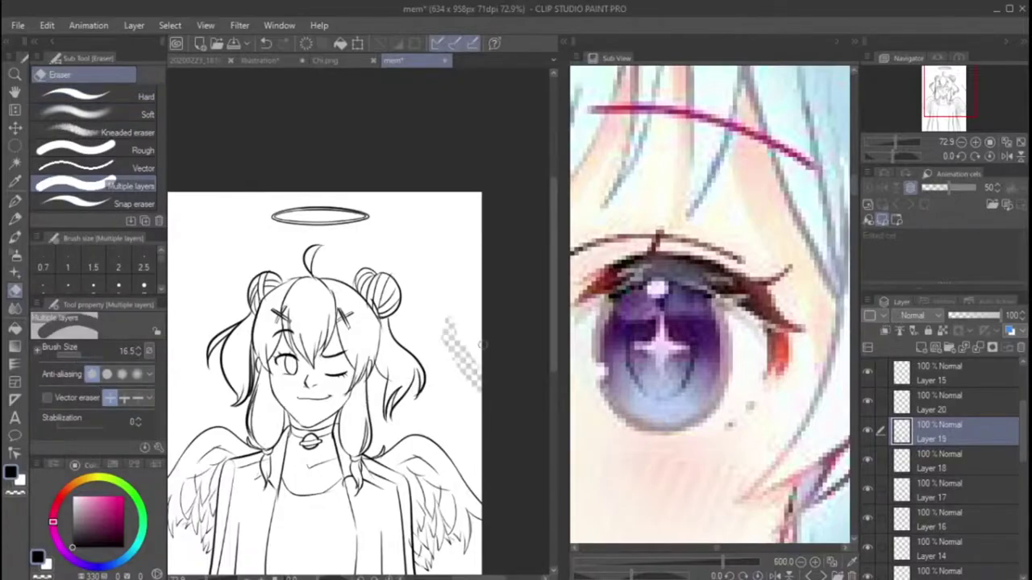
Step: Set the Multiple layers eraser to size 6.5 and erase overlapping line ends around the hair ties, wings and side hair
scroll(258, 484, up, 5)
key(bracketleft)
key(bracketleft)
key(bracketleft)
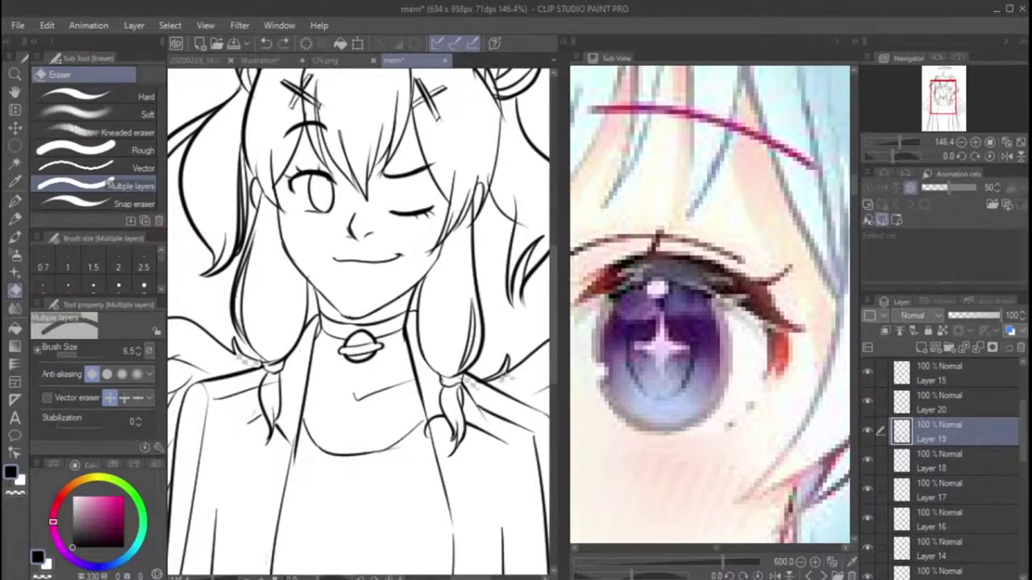
scroll(403, 323, down, 2)
scroll(284, 242, up, 4)
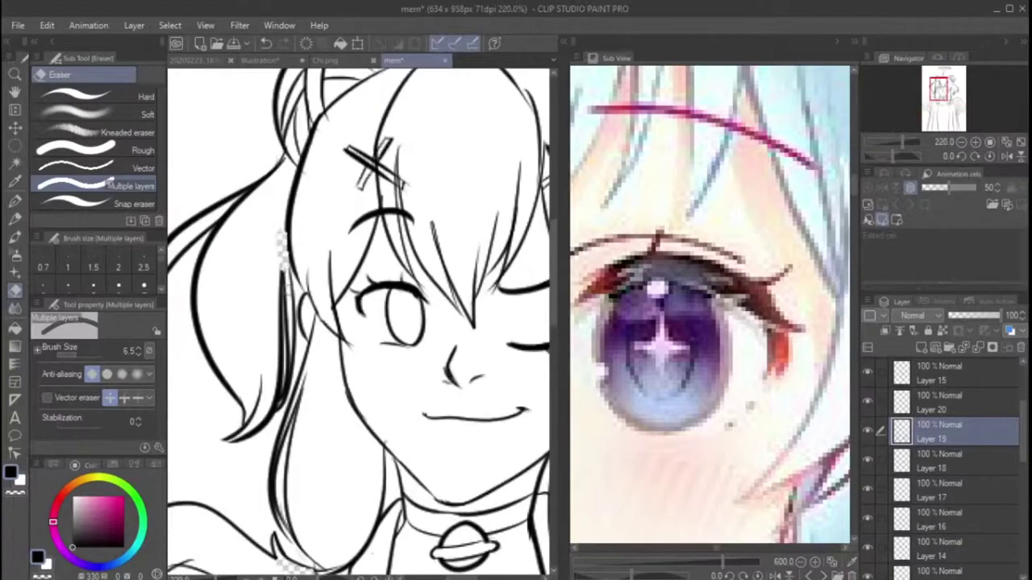
Step: Set the Multiple layers eraser to size 1.2 and erase the overlapping line ends around the hair bun on the viewer's right
key(bracketleft)
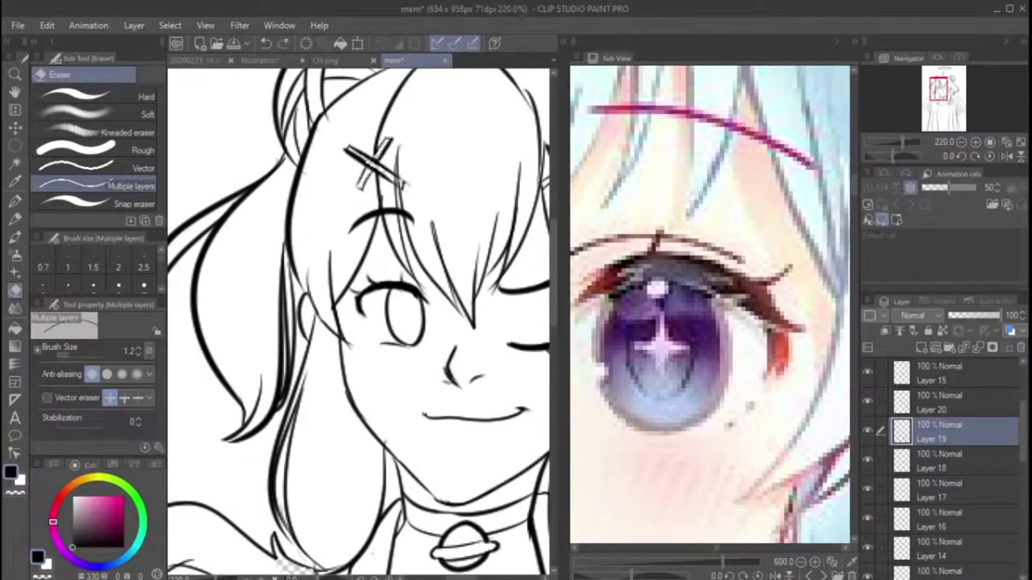
scroll(407, 179, down, 2)
scroll(363, 242, up, 3)
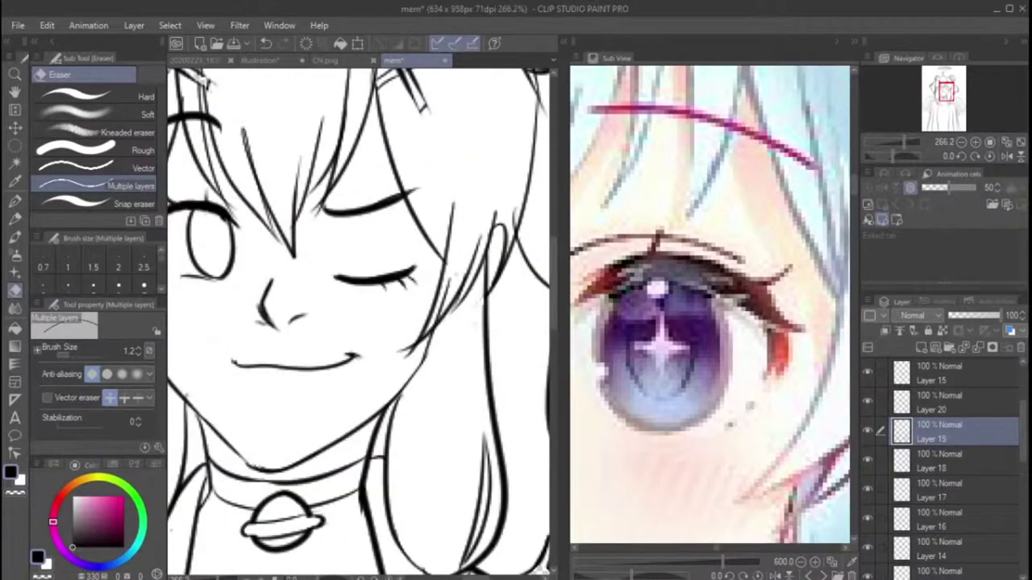
scroll(478, 305, down, 2)
scroll(411, 436, up, 3)
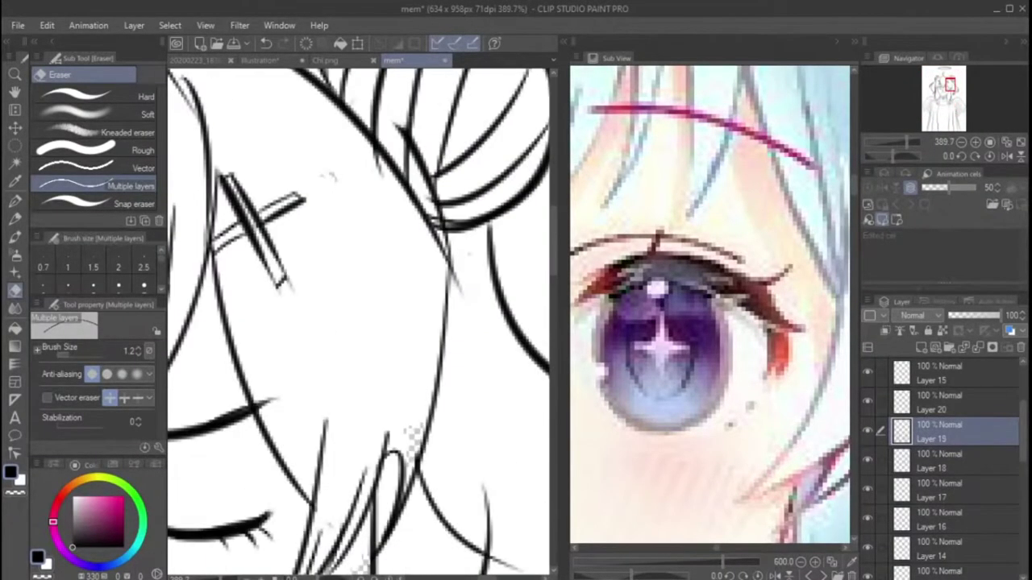
drag(398, 121, 457, 285)
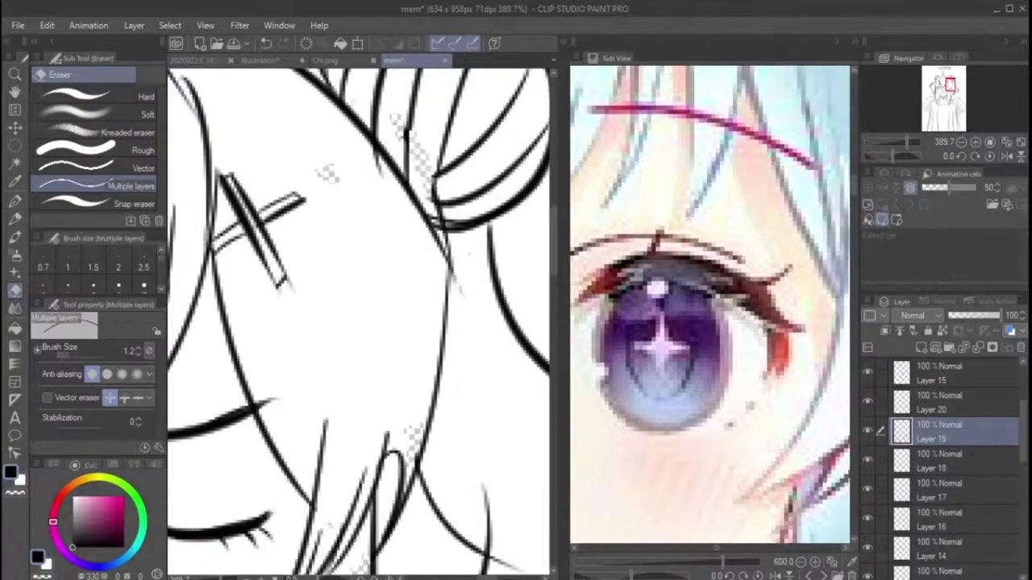
scroll(462, 252, down, 1)
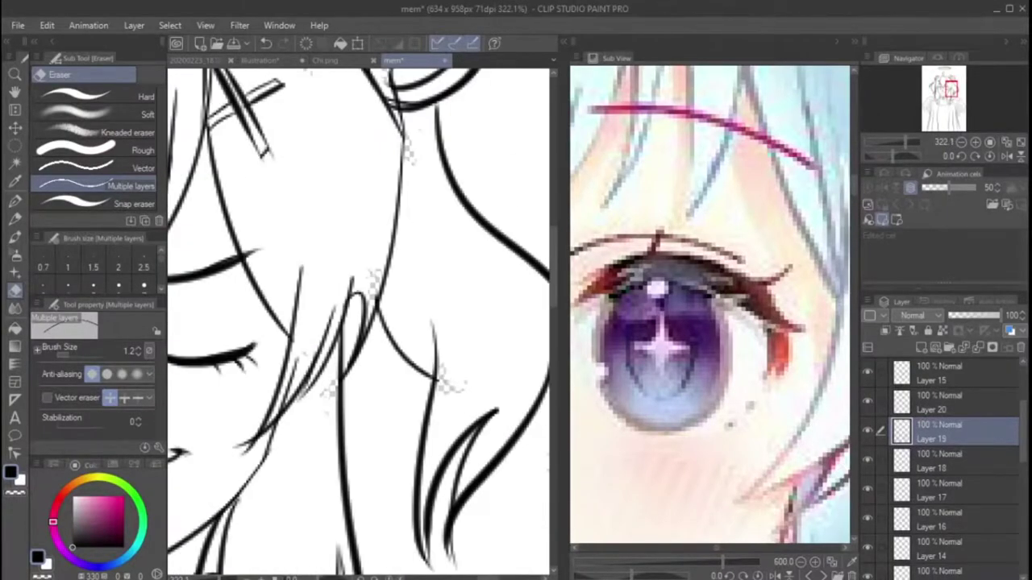
Step: Erase the remaining stray line ends around the ponytail on the viewer's right and where the side hair meets the jawline
scroll(452, 556, down, 3)
scroll(252, 403, up, 3)
scroll(252, 401, down, 4)
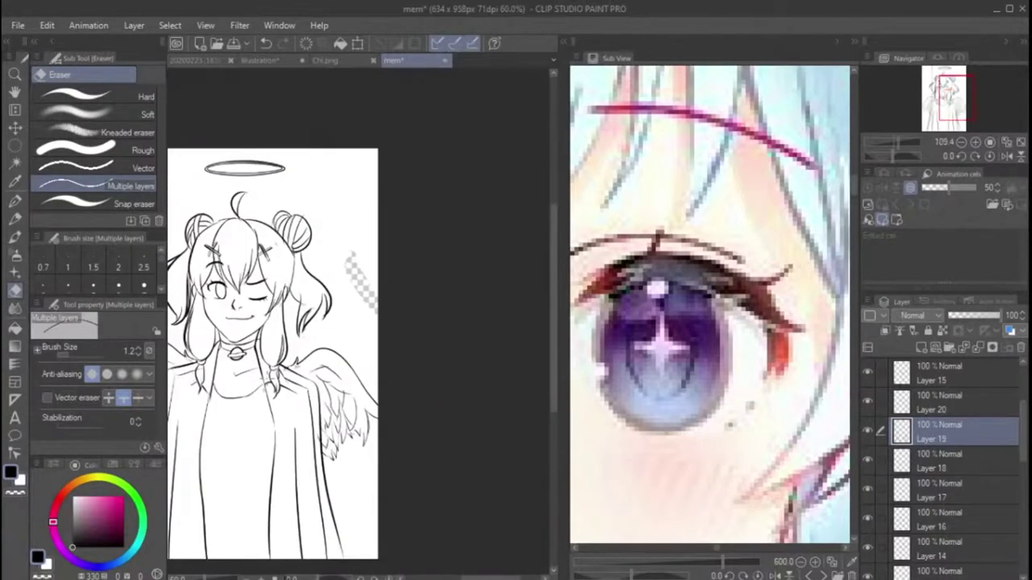
scroll(305, 304, up, 3)
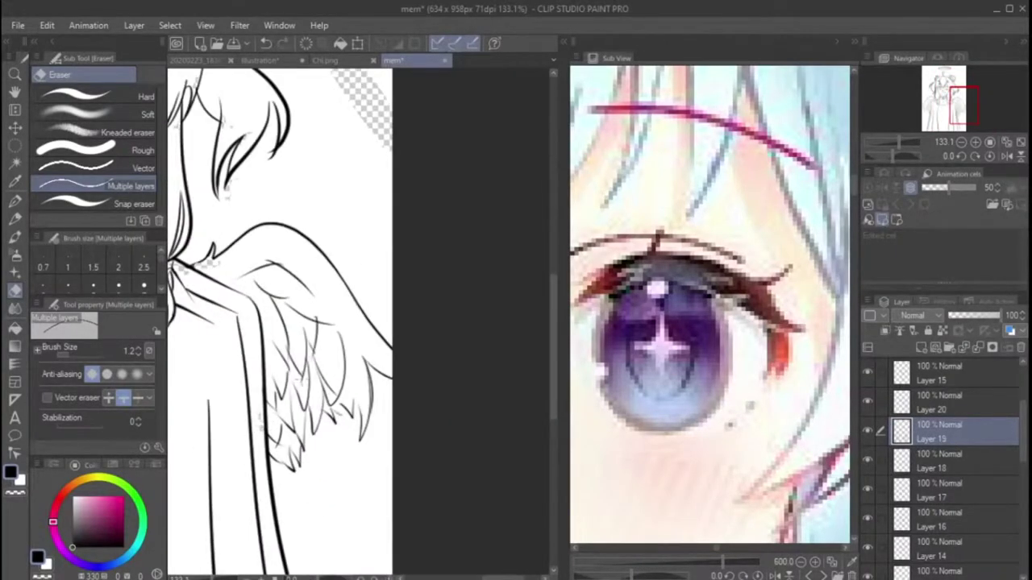
scroll(352, 155, down, 3)
scroll(352, 155, up, 4)
scroll(352, 155, down, 1)
scroll(353, 155, up, 2)
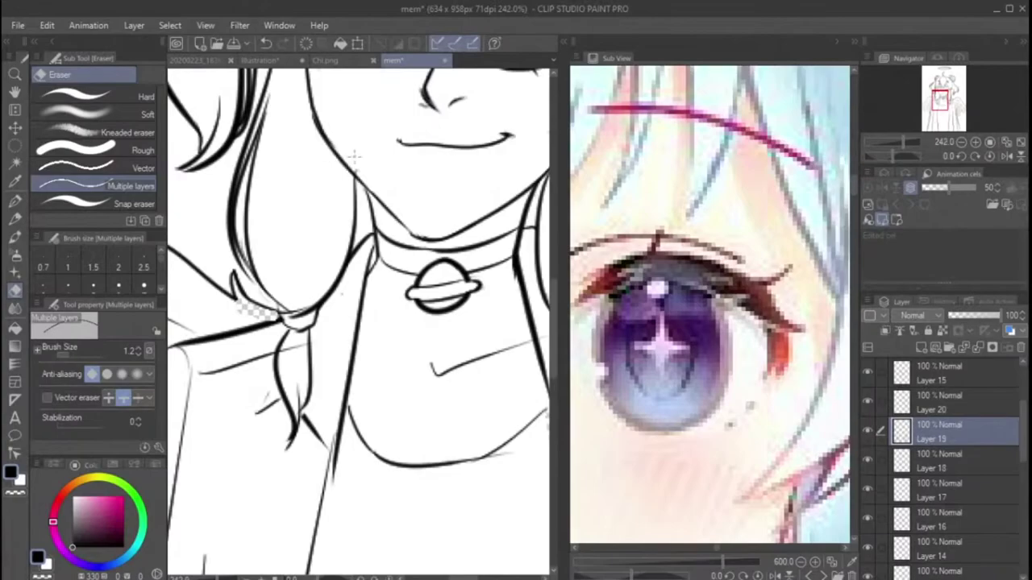
scroll(373, 164, down, 3)
scroll(366, 432, up, 4)
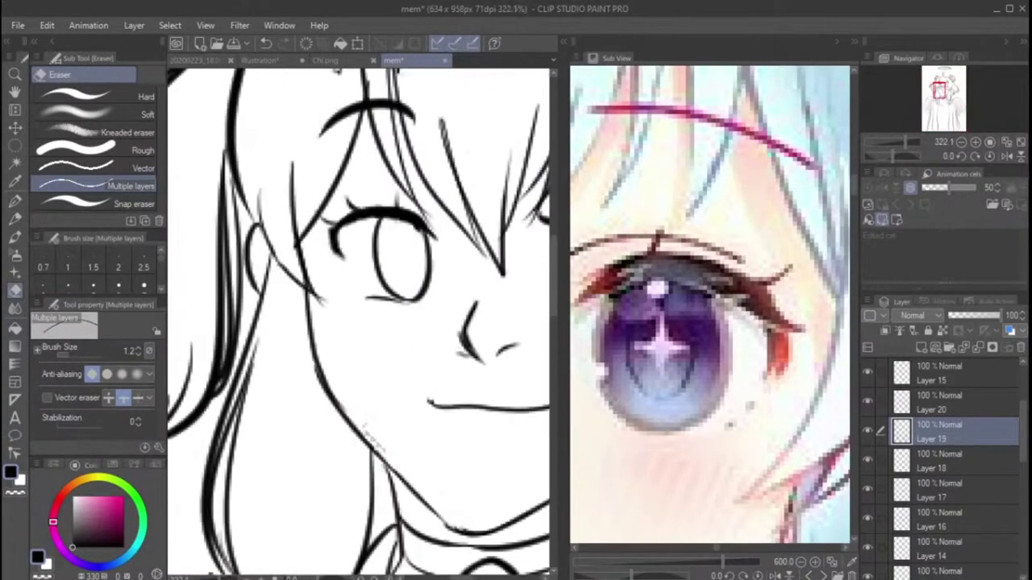
scroll(355, 323, down, 4)
scroll(354, 323, up, 2)
Step: Group all line-art layers into one folder and delete the white base layer beneath them
scroll(982, 482, down, 5)
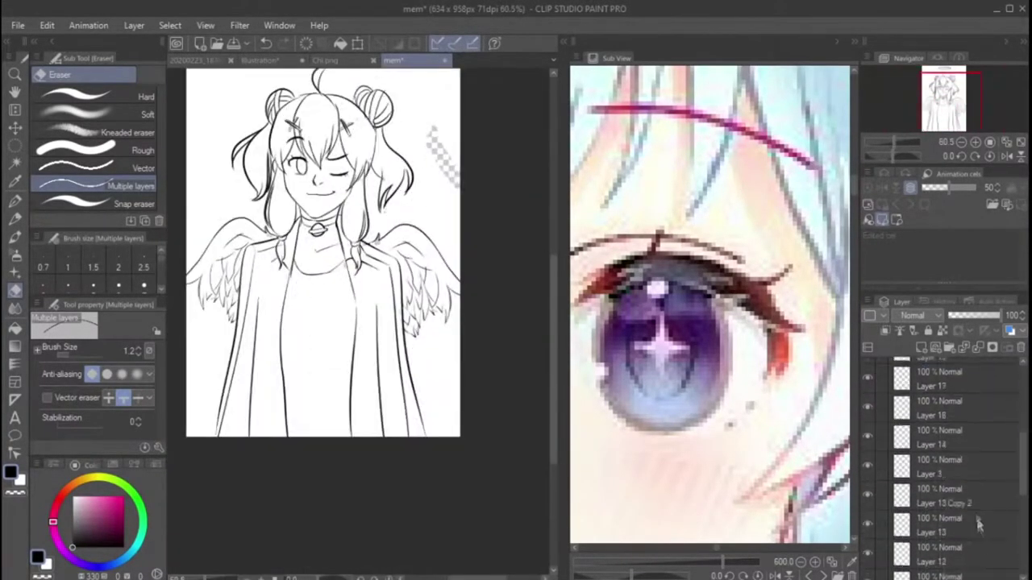
scroll(982, 482, up, 5)
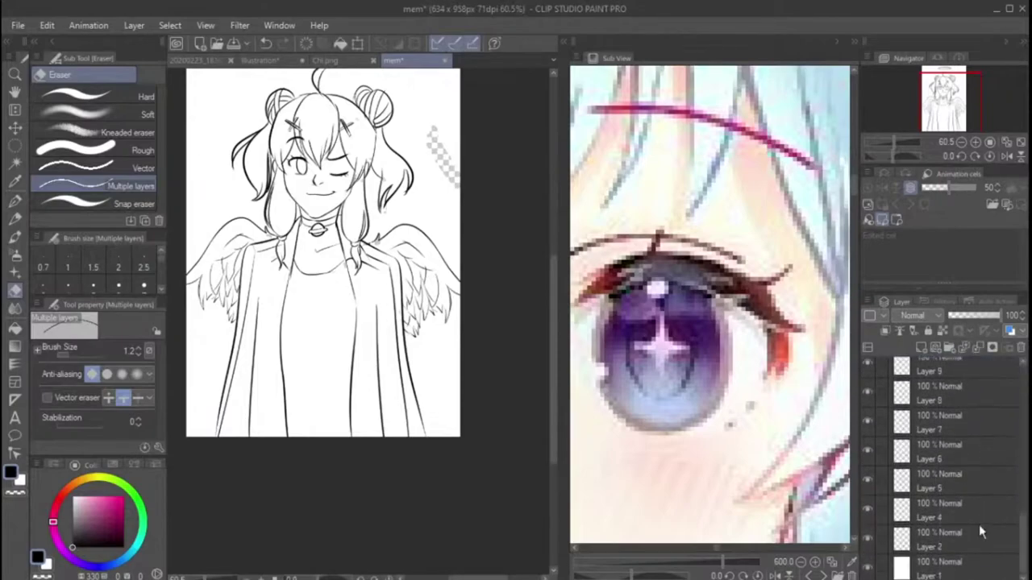
shift+click(965, 385)
click(1020, 348)
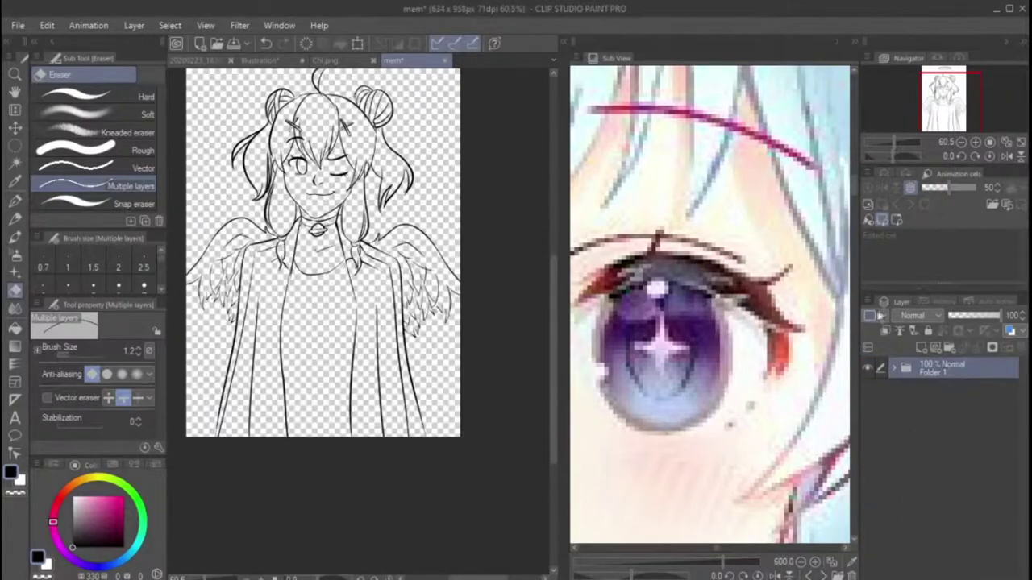
Step: Fill a layer beneath the line-art folder with bright light green as a contrasting background
click(138, 501)
click(14, 321)
click(322, 242)
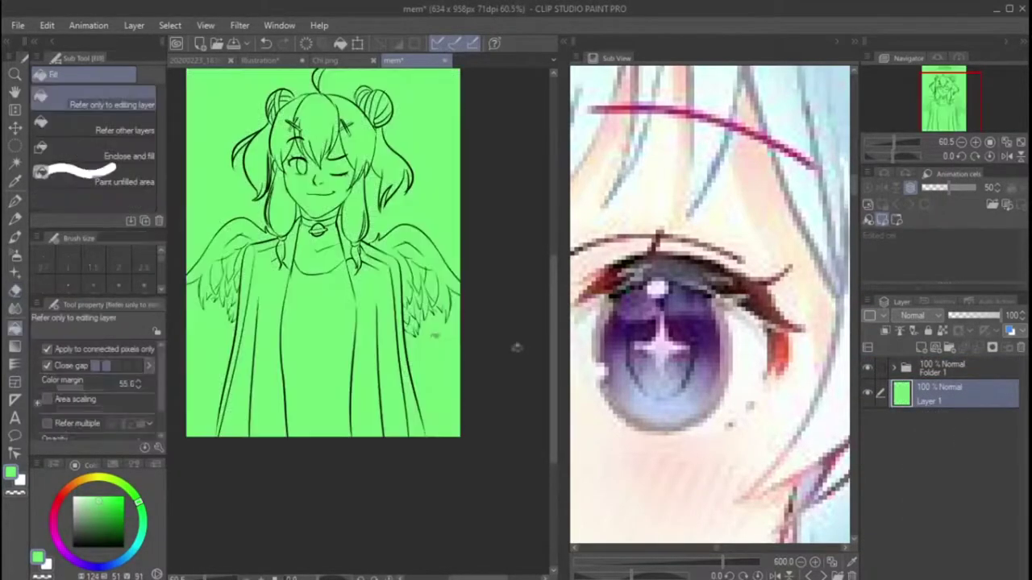
Step: Add a second folder between the line-art folder and the green background, with a new empty layer inside it
scroll(323, 242, up, 5)
click(936, 367)
key(ctrl+shift+n)
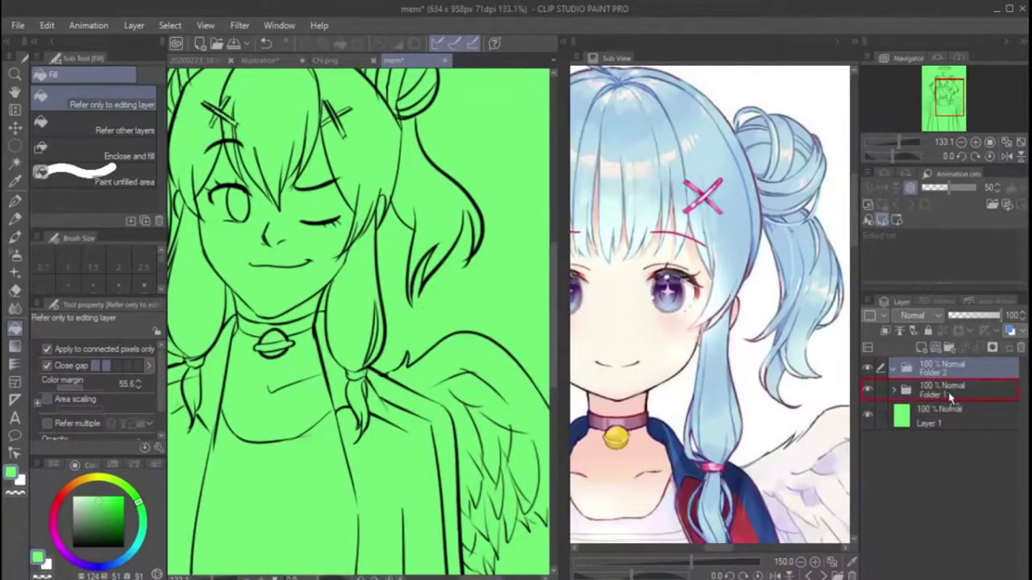
key(ctrl+plus)
click(943, 415)
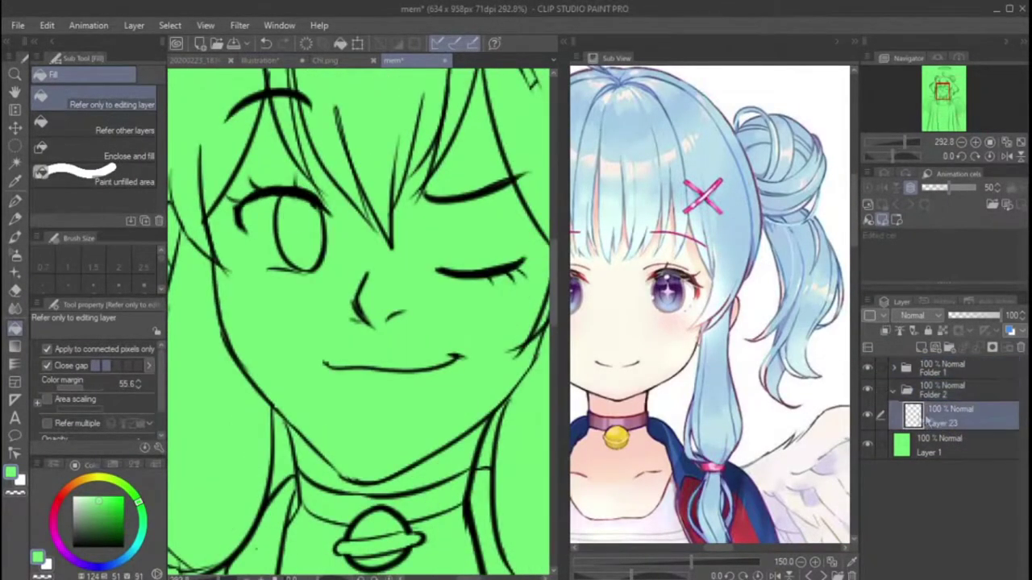
Step: Pick the reference's cream skin colour and block in the face, ears, neck and upper chest with the Turnip pen at size 56.9
key(p)
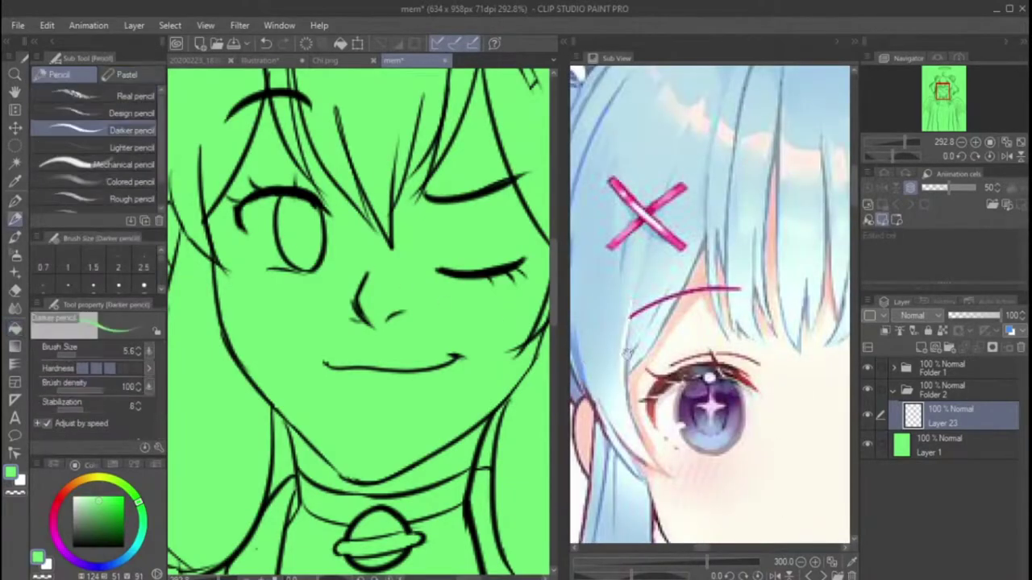
key(i)
scroll(359, 322, down, 1)
scroll(709, 306, down, 2)
key(p)
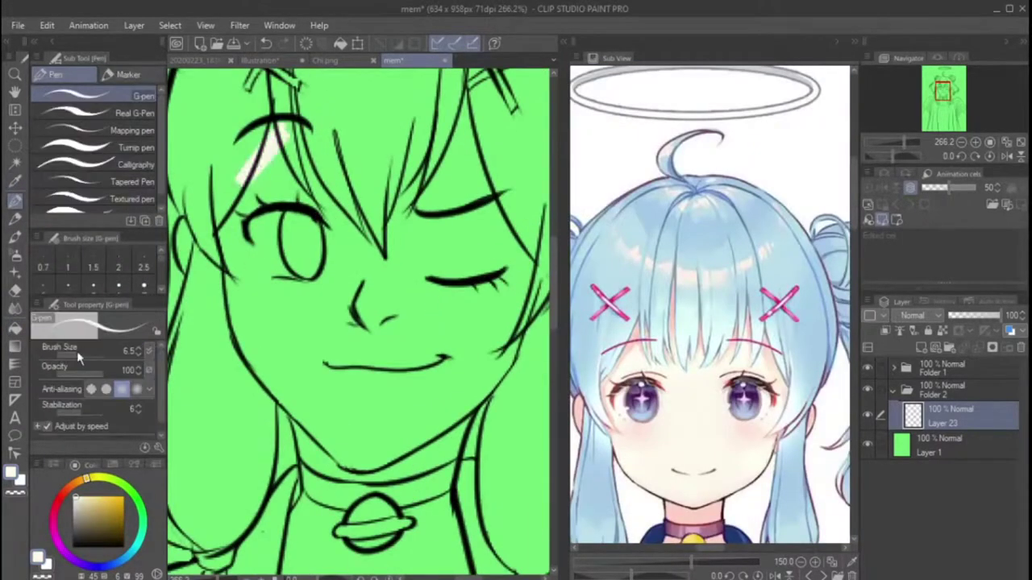
click(129, 147)
drag(246, 173, 322, 222)
scroll(337, 160, down, 1)
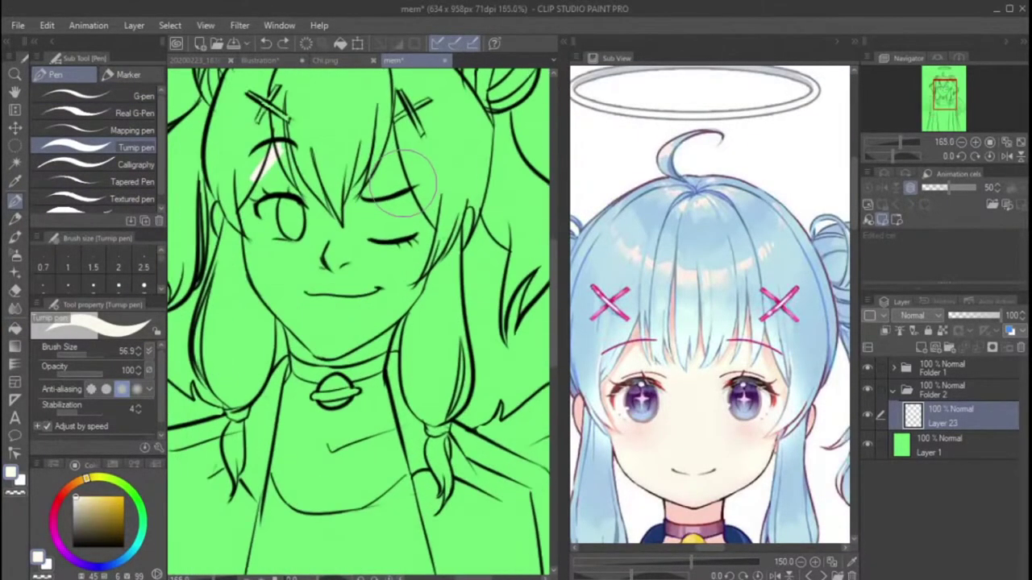
mouse_move(403, 186)
mouse_down()
mouse_move(354, 321)
mouse_move(324, 451)
mouse_move(349, 407)
mouse_move(407, 185)
mouse_move(274, 213)
mouse_move(283, 145)
mouse_up()
scroll(359, 322, down, 1)
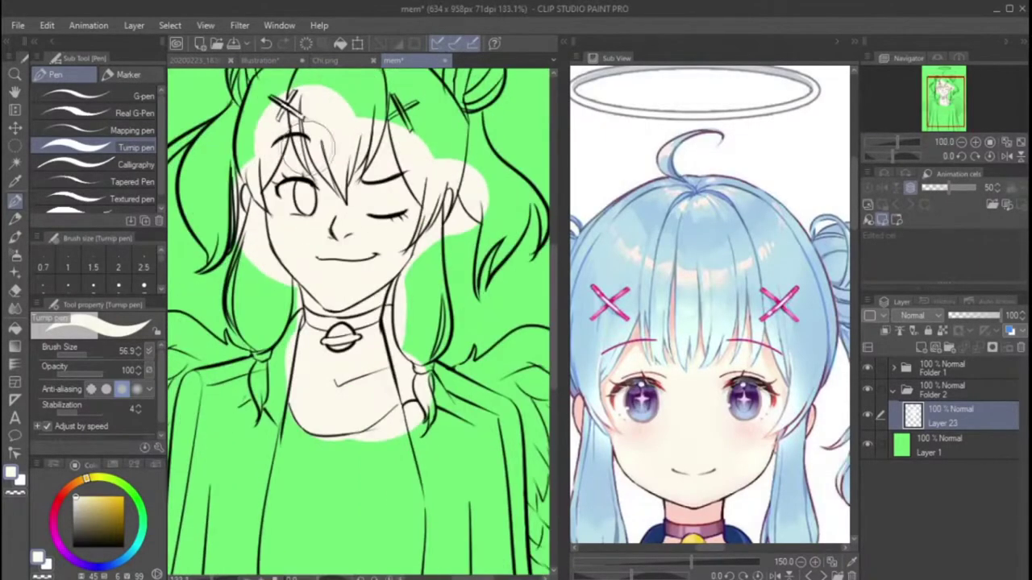
Step: Trim the skin colour outside the face and neck outlines with the Hard eraser at size 19.3
key(e)
click(124, 108)
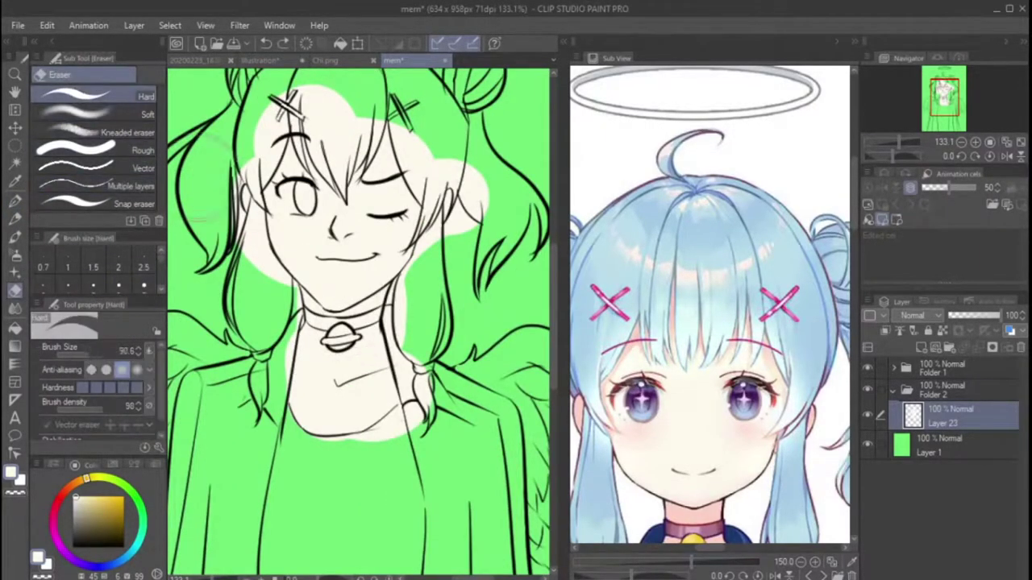
drag(244, 207, 235, 246)
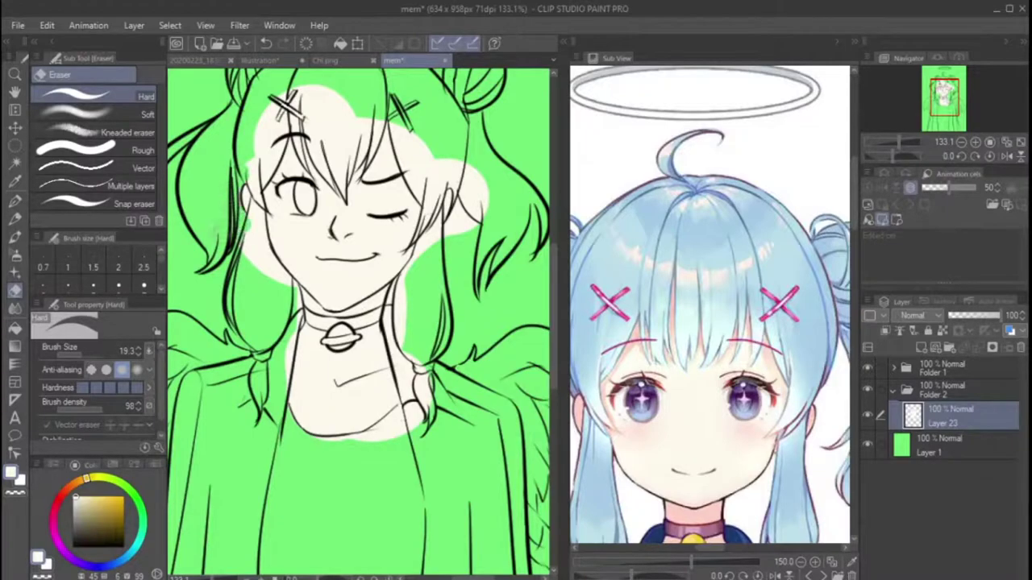
drag(472, 182, 442, 238)
drag(403, 273, 392, 314)
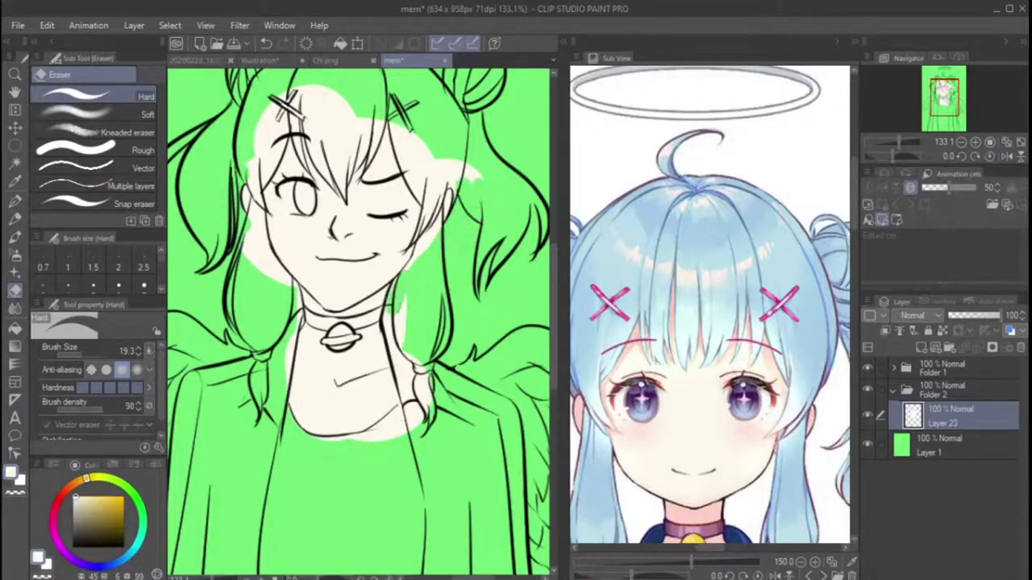
scroll(359, 322, up, 2)
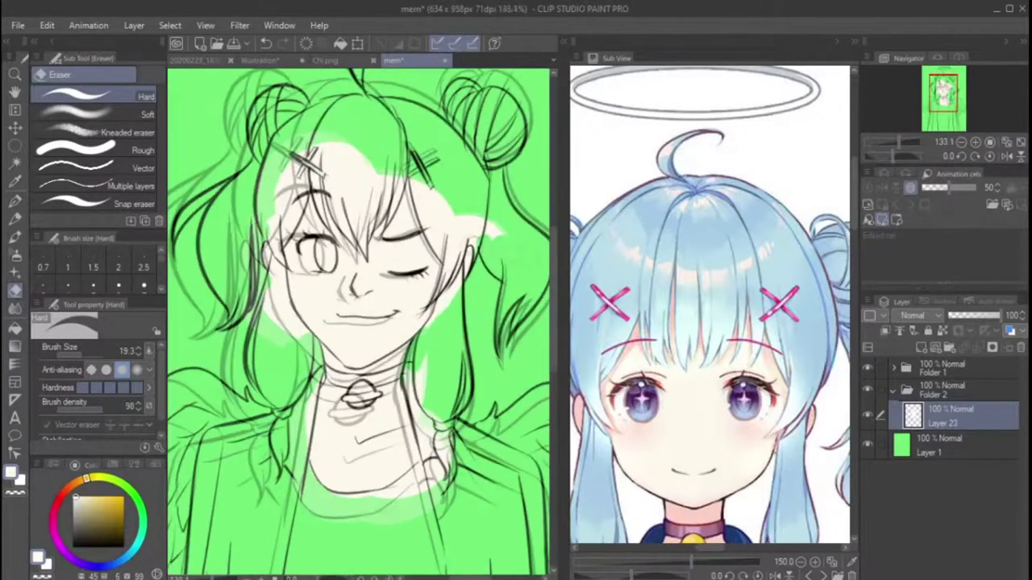
Step: On a new layer above the skin, fill the open eye's iris with muted purple from the reference using the Turnip pen
click(934, 350)
scroll(294, 242, up, 5)
key(i)
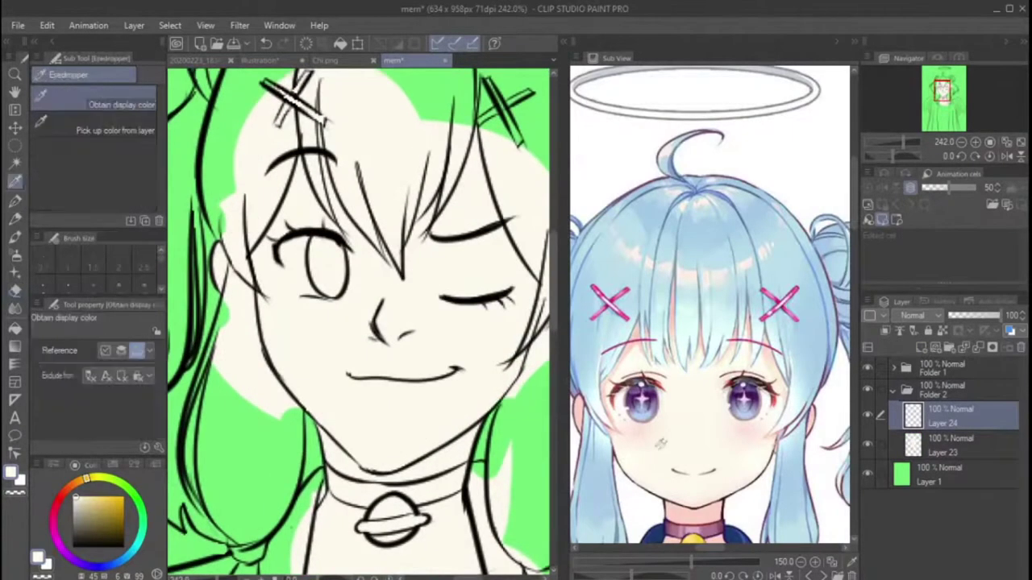
click(15, 201)
mouse_move(318, 246)
mouse_down()
mouse_move(327, 278)
mouse_move(342, 252)
mouse_move(331, 266)
mouse_up()
Step: On a new layer clipped to the iris, paint its top dark purple and its bottom light blue, using colours from the reference
click(933, 350)
key(i)
click(651, 394)
key(p)
key(i)
click(668, 406)
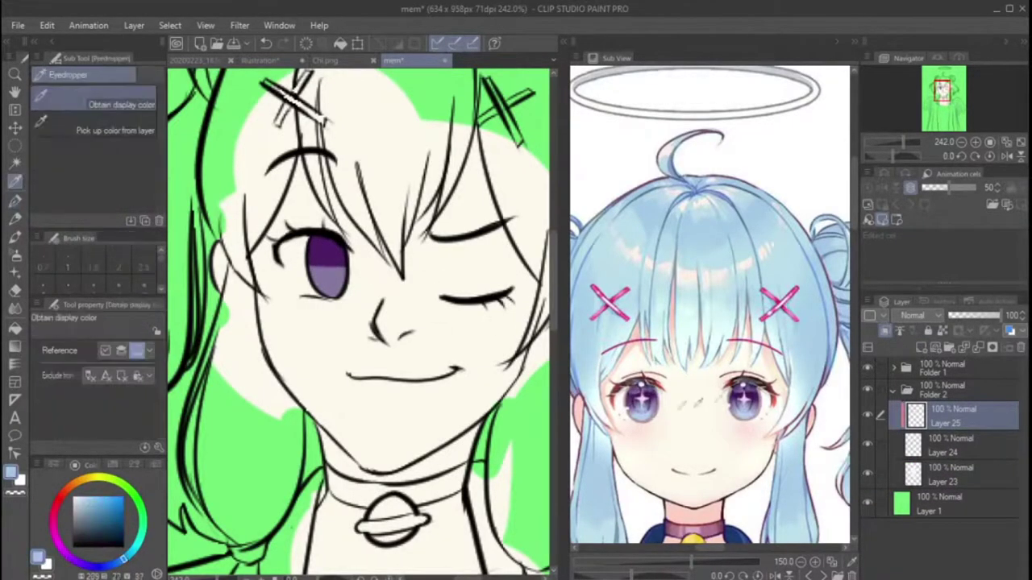
key(p)
drag(316, 281, 339, 290)
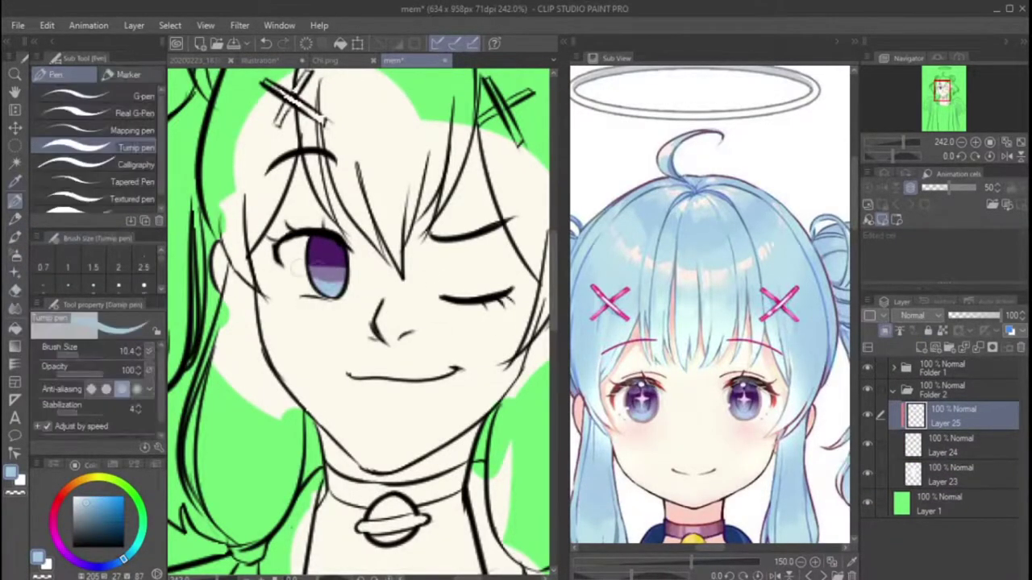
Step: Clean up the iris colours and blend them into a smooth gradient from dark purple to light blue
key(e)
mouse_move(292, 259)
mouse_down()
mouse_move(338, 270)
mouse_move(330, 258)
mouse_move(347, 254)
mouse_move(326, 282)
mouse_move(331, 250)
mouse_move(322, 278)
mouse_move(329, 264)
mouse_up()
key(j)
Step: On a new layer, paint a pale pink four-pointed star in the iris with the Turnip pen at size 3.5
click(921, 348)
key(i)
key(p)
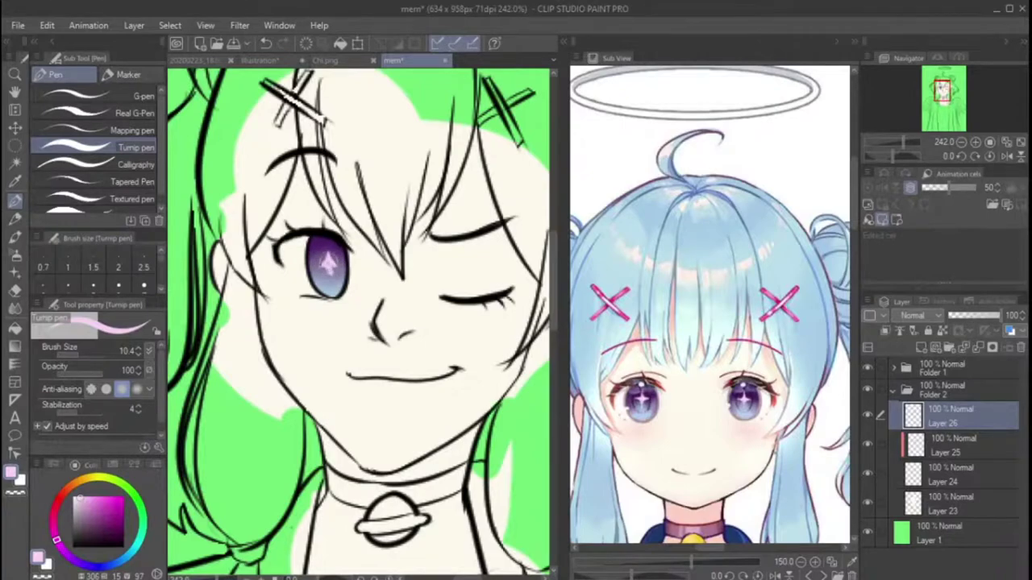
key(ctrl+z)
scroll(322, 271, up, 3)
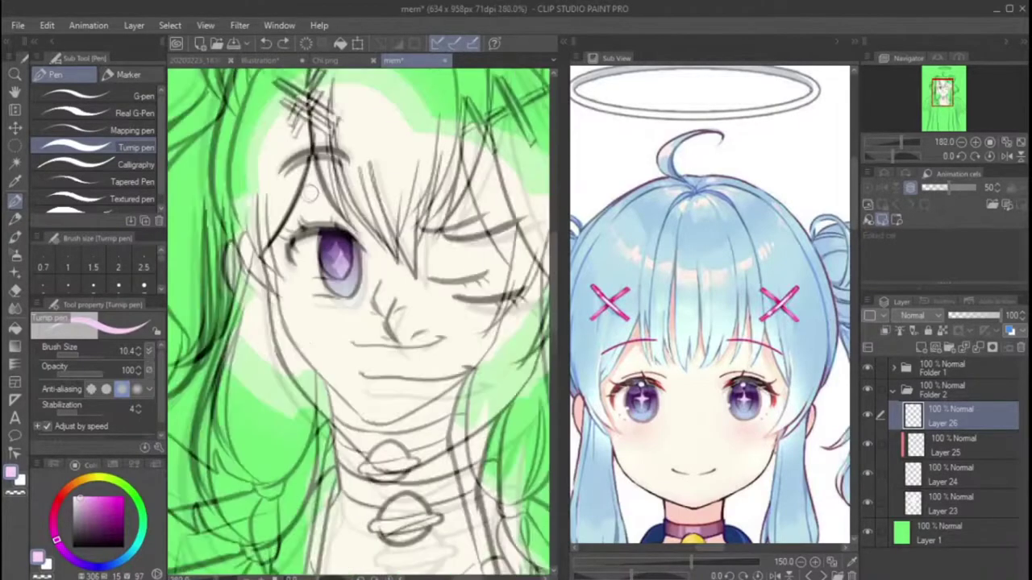
key(bracketleft)
key(bracketleft)
key(bracketleft)
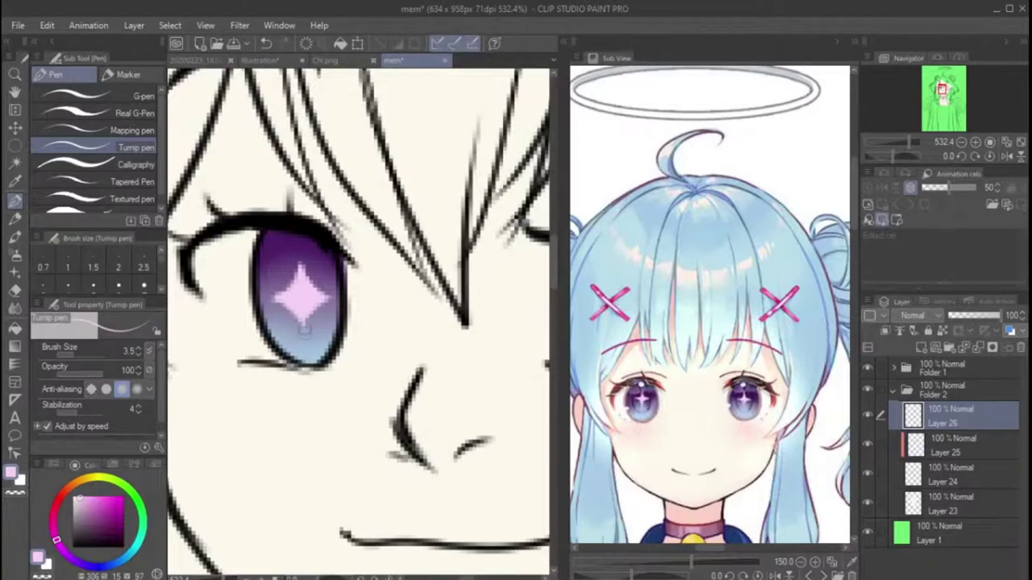
Step: Sharpen the pink star's points with the Hard eraser at size 7.6
key(e)
key(bracketleft)
key(bracketleft)
key(bracketleft)
key(bracketleft)
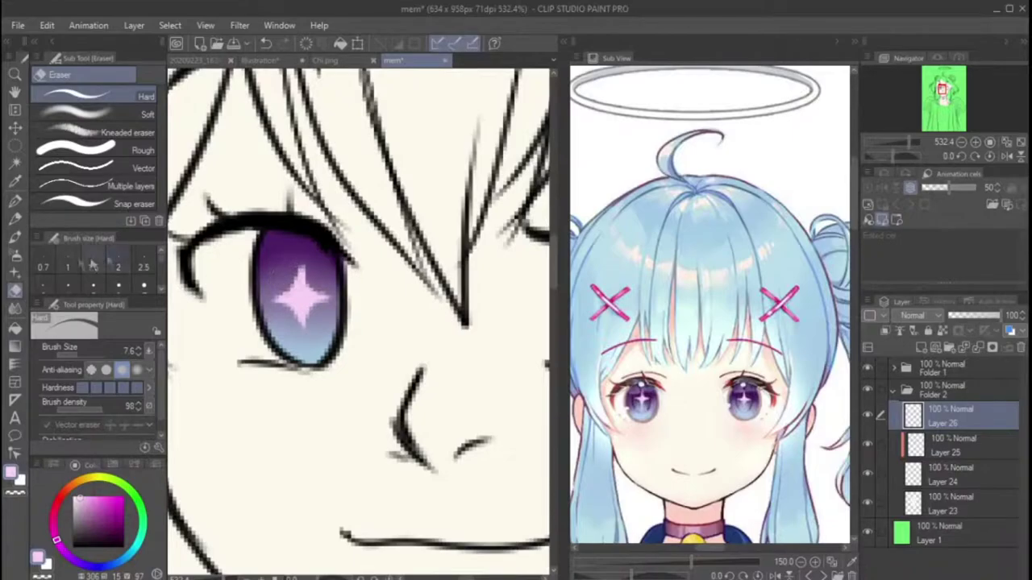
Step: Paint a small white round highlight in the iris's upper area, beside the star, with the Turnip pen
key(p)
key(x)
drag(286, 255, 277, 248)
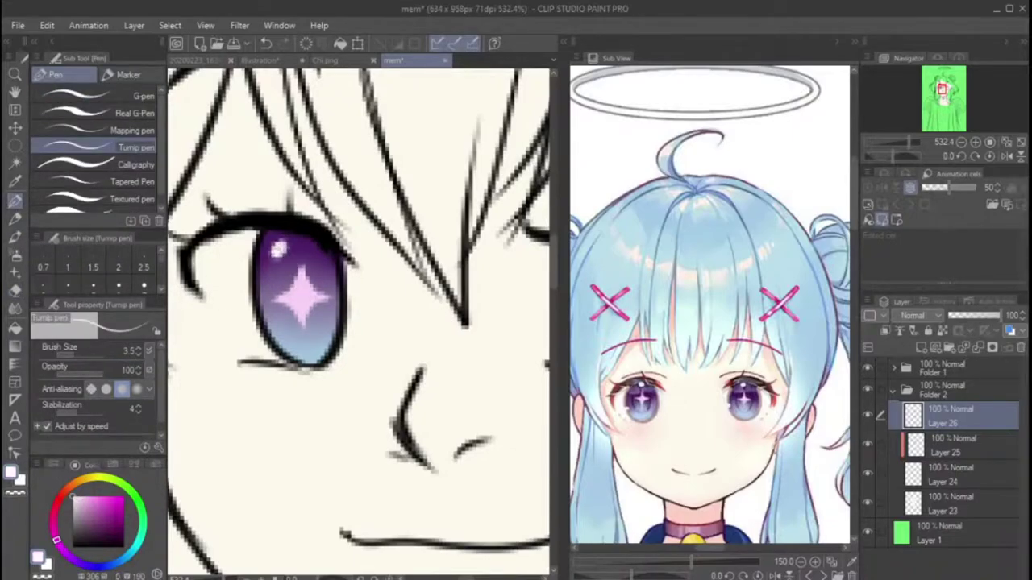
scroll(282, 316, down, 8)
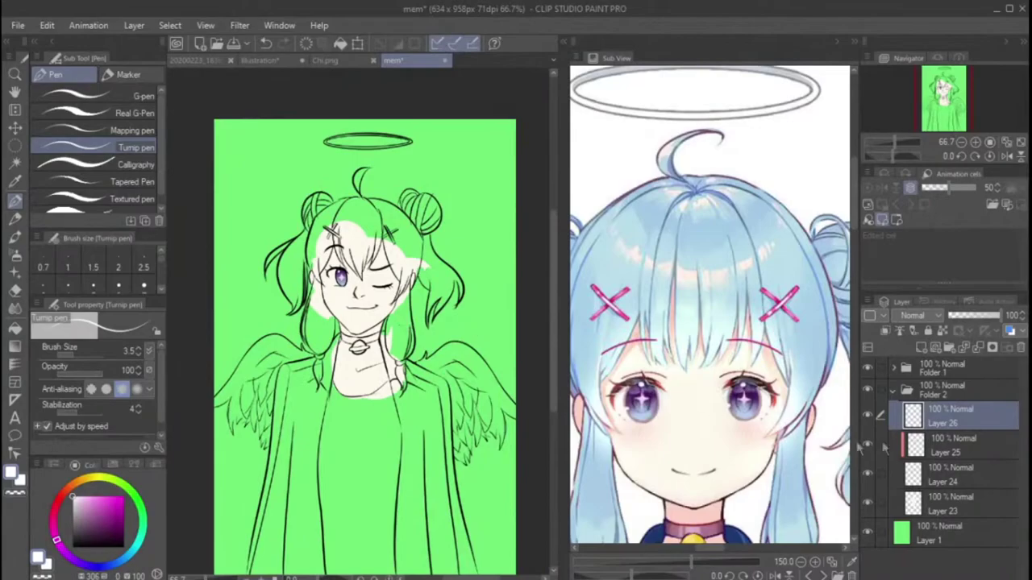
Step: Try to extend the white eye highlight into a curved shape along the iris's edge
scroll(351, 281, up, 10)
drag(287, 224, 277, 251)
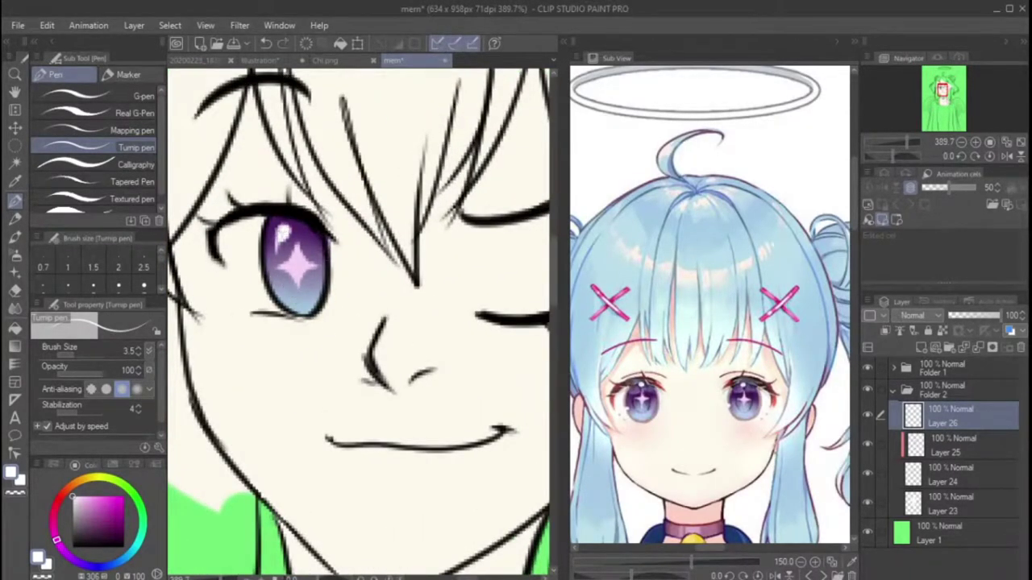
key(ctrl+z)
scroll(359, 322, down, 8)
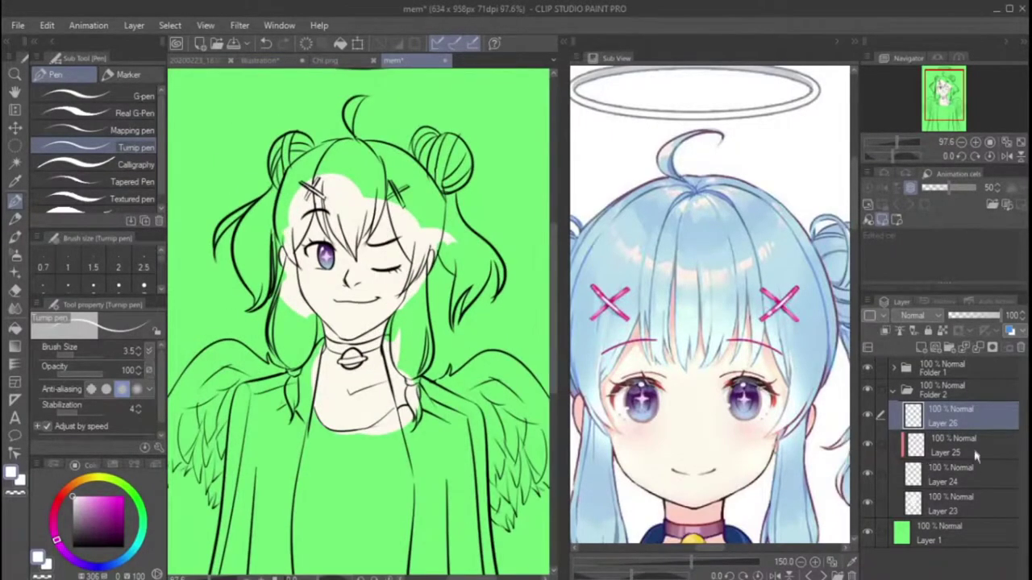
Step: Sample the reference's light blue hair colour and paint the left bun, pigtail, sidelock and ahoge with the Turnip pen at size 12.1
click(14, 182)
scroll(664, 248, up, 1)
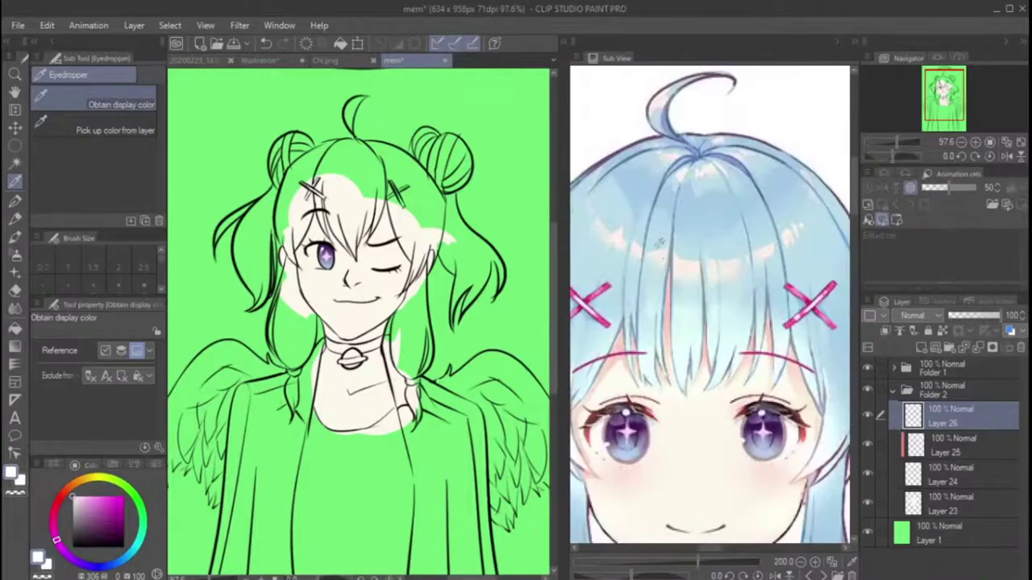
scroll(399, 323, down, 1)
key(p)
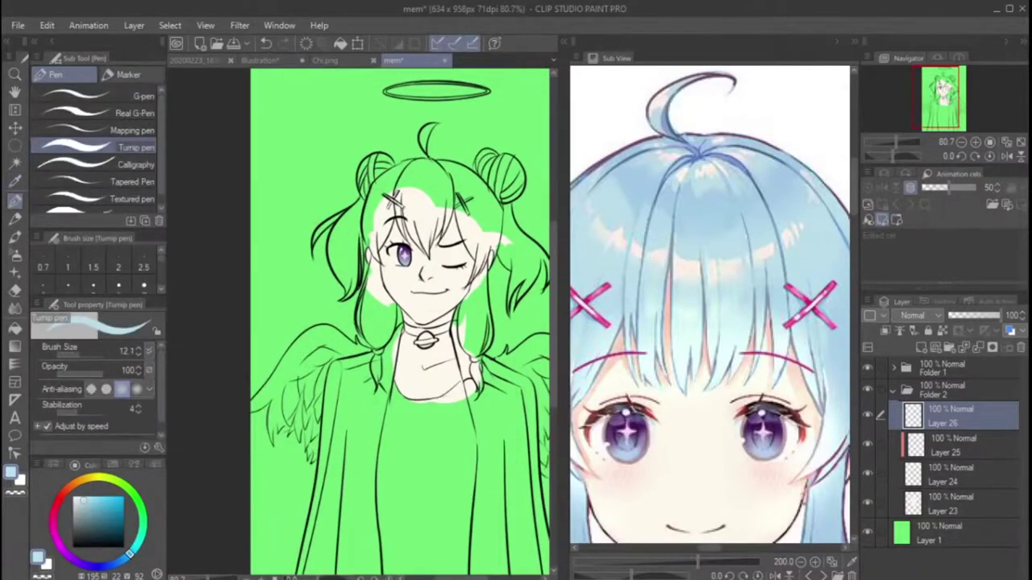
mouse_move(372, 168)
mouse_down()
mouse_move(386, 198)
mouse_move(366, 278)
mouse_move(365, 329)
mouse_up()
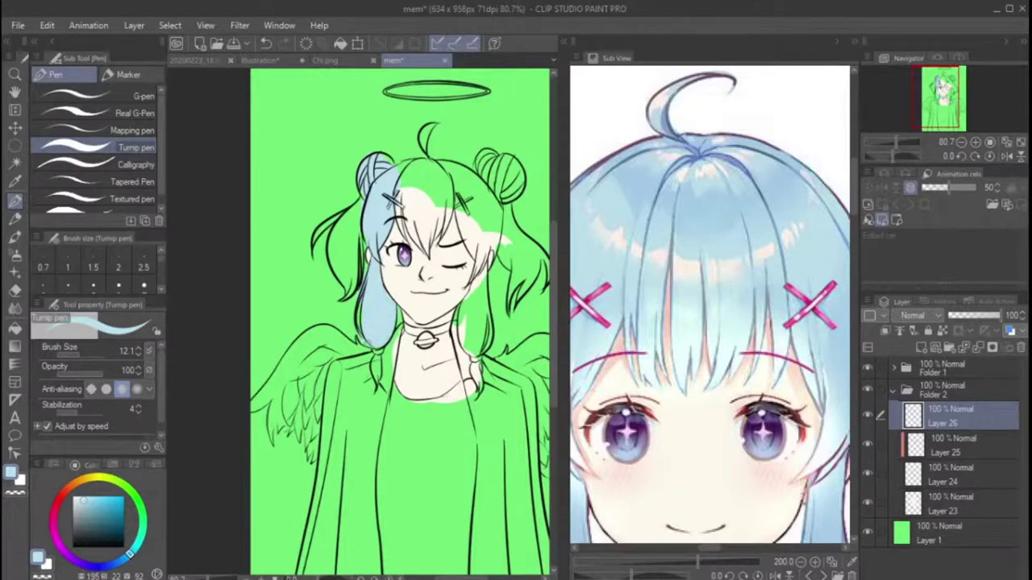
drag(338, 227, 351, 290)
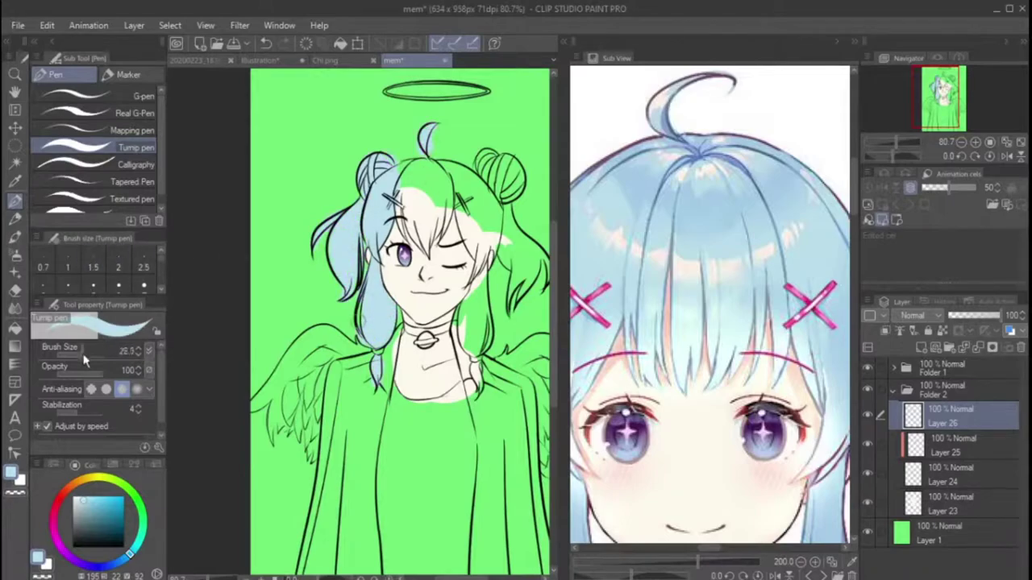
Step: Enlarge the Turnip pen to size 26.3 and fill the fringe, right bun, right sidelock and right pigtail with the light blue
key(bracketright)
mouse_move(401, 166)
mouse_down()
mouse_move(455, 202)
mouse_move(418, 233)
mouse_up()
drag(418, 234, 450, 228)
drag(461, 183, 493, 235)
mouse_move(483, 161)
mouse_down()
mouse_move(522, 182)
mouse_move(510, 267)
mouse_move(470, 331)
mouse_up()
drag(475, 258, 478, 395)
drag(523, 267, 487, 267)
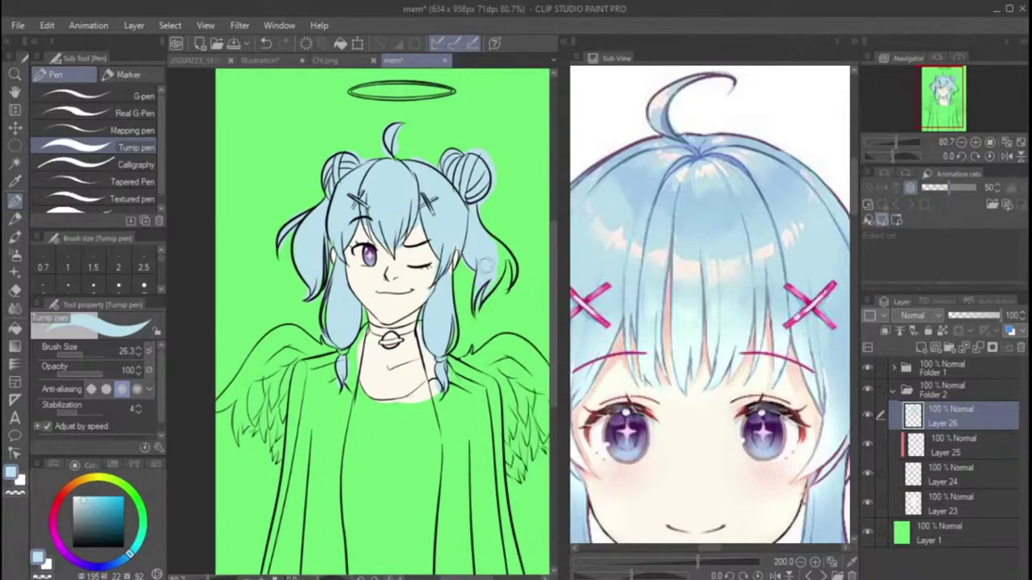
Step: Sample the reference hair clip's pink and colour both X-shaped hair clips on a new layer with the Turnip pen at size 1.4
scroll(328, 221, up, 3)
scroll(439, 327, down, 6)
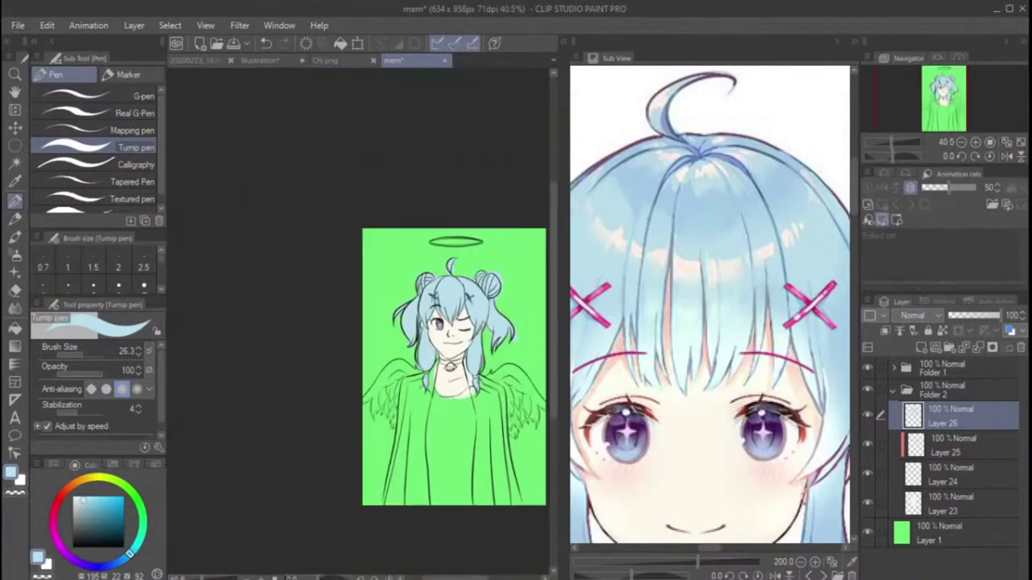
scroll(617, 341, down, 5)
scroll(617, 340, up, 3)
scroll(645, 473, up, 3)
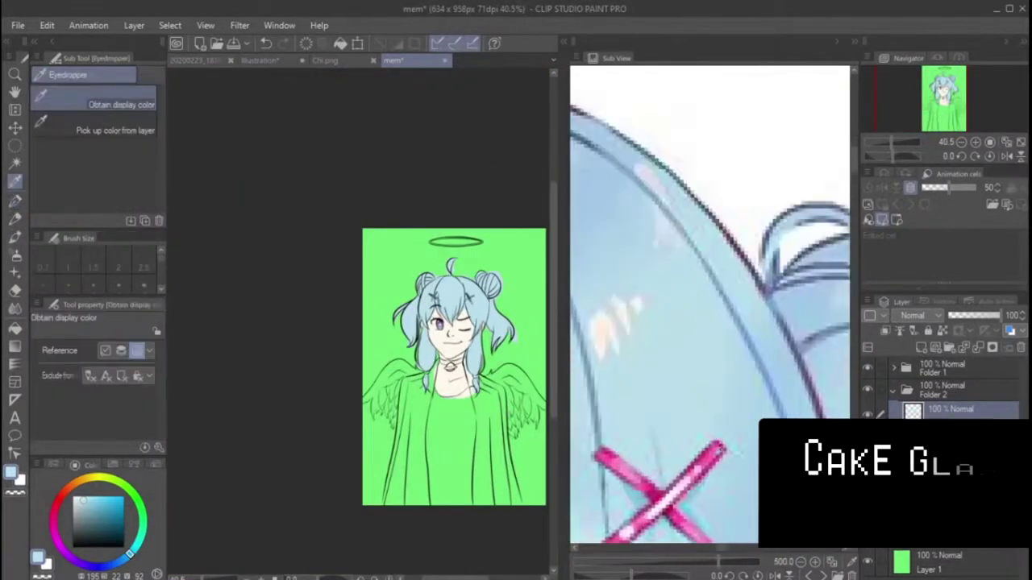
click(645, 472)
scroll(433, 349, up, 2)
scroll(491, 263, up, 3)
key(p)
drag(333, 224, 367, 247)
key(ctrl+z)
key(ctrl+z)
key(bracketleft)
key(bracketleft)
key(bracketleft)
key(ctrl+z)
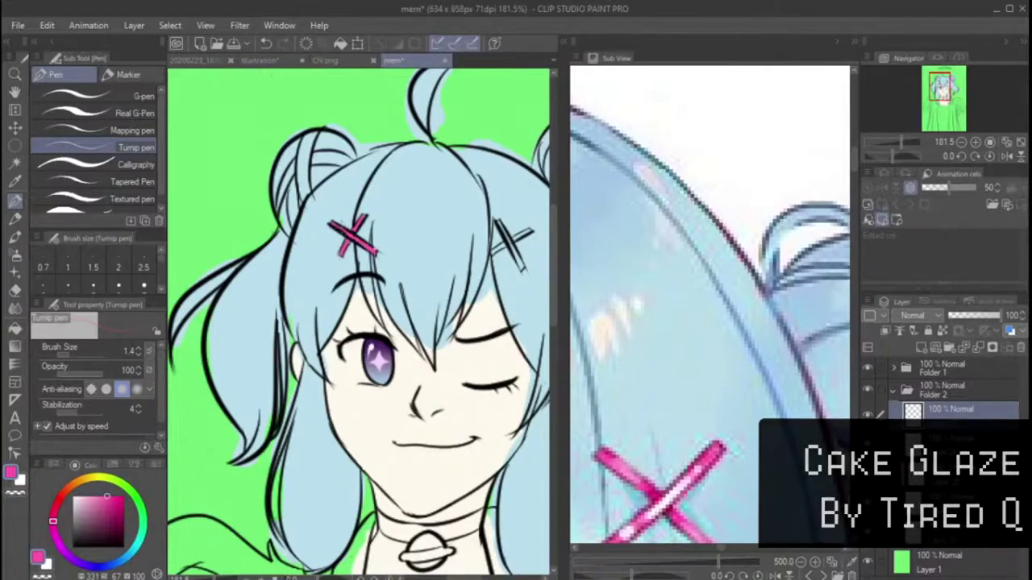
drag(495, 230, 524, 270)
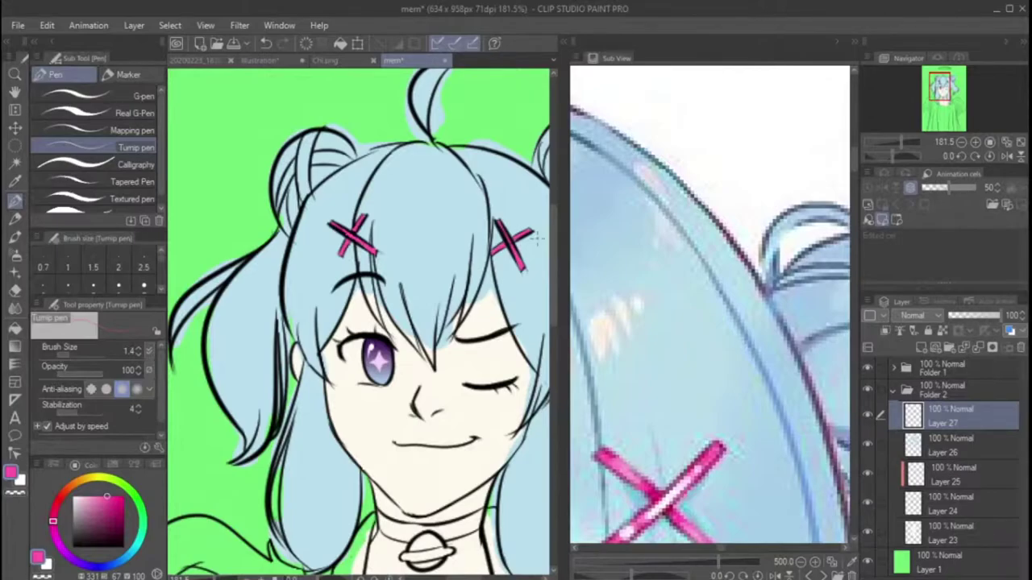
Step: On Layer 26, erase the blue spilling outside the left pigtail's thin outer strand with the Hard eraser at size 7.6
scroll(537, 236, down, 3)
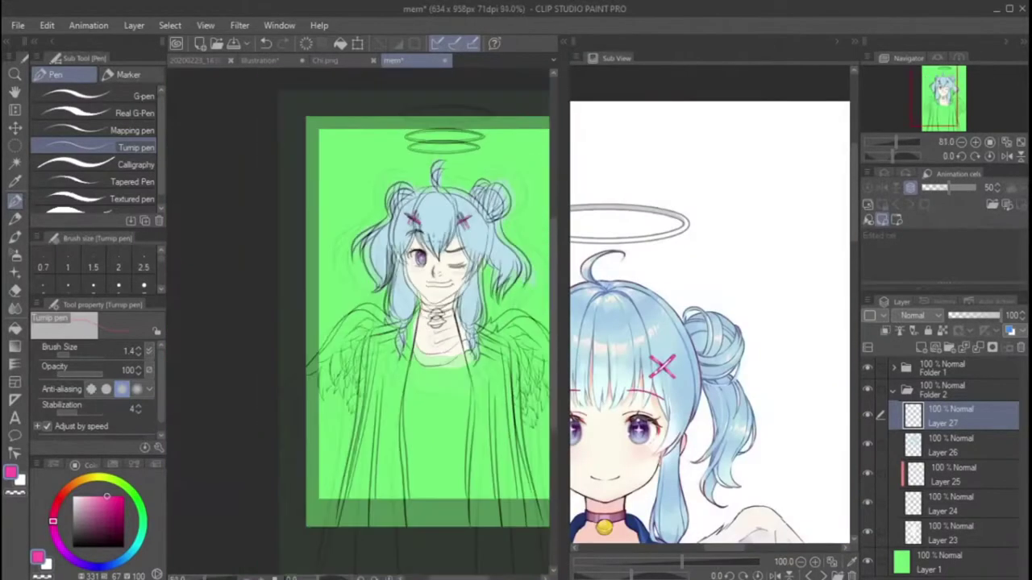
click(951, 445)
scroll(338, 242, up, 4)
click(17, 292)
scroll(244, 265, up, 1)
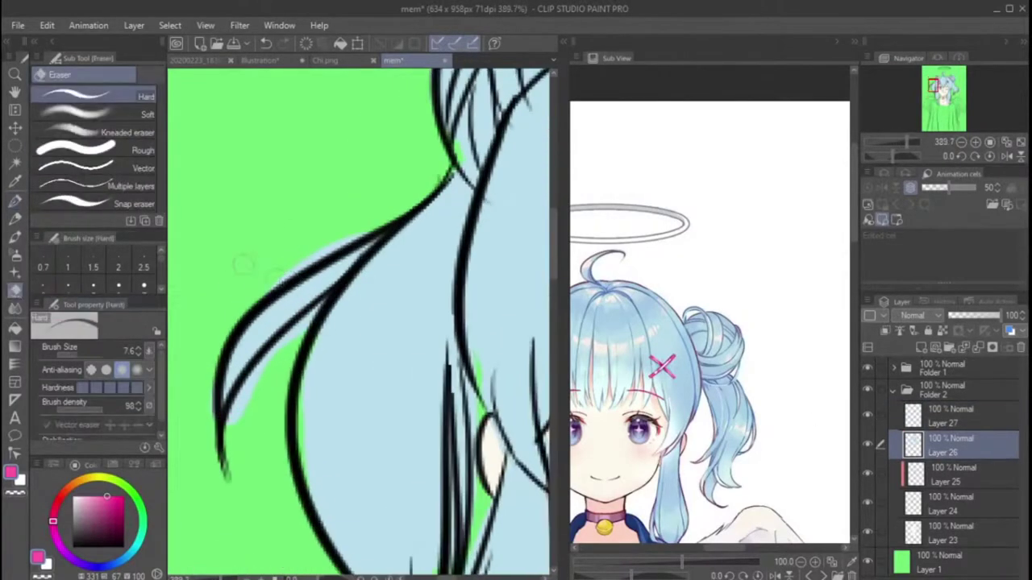
drag(284, 262, 234, 296)
drag(294, 330, 233, 432)
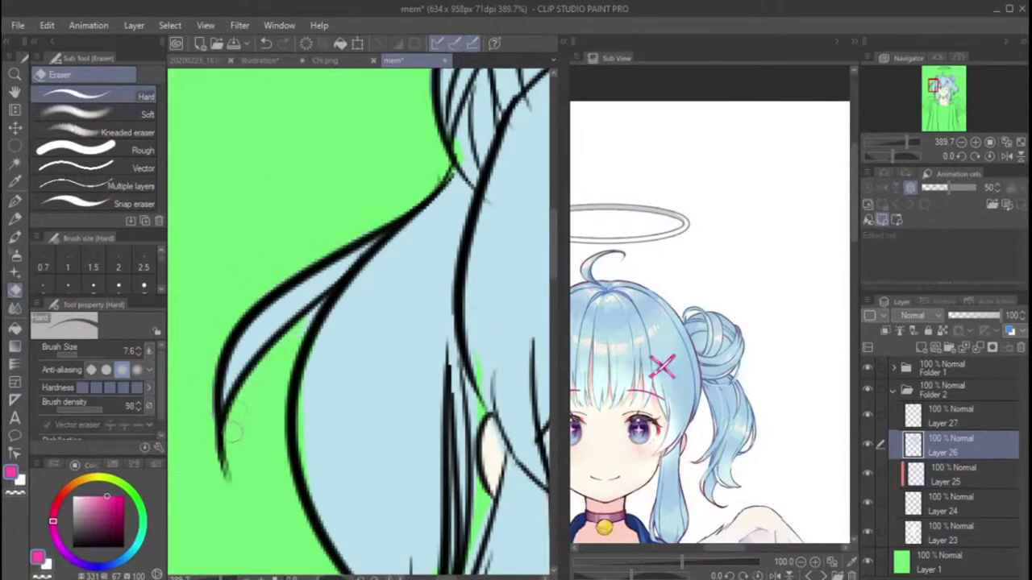
Step: Resample the light blue and fill the green gaps along the left pigtail's outline with the Turnip pen at size 1.4
key(p)
alt+click(319, 370)
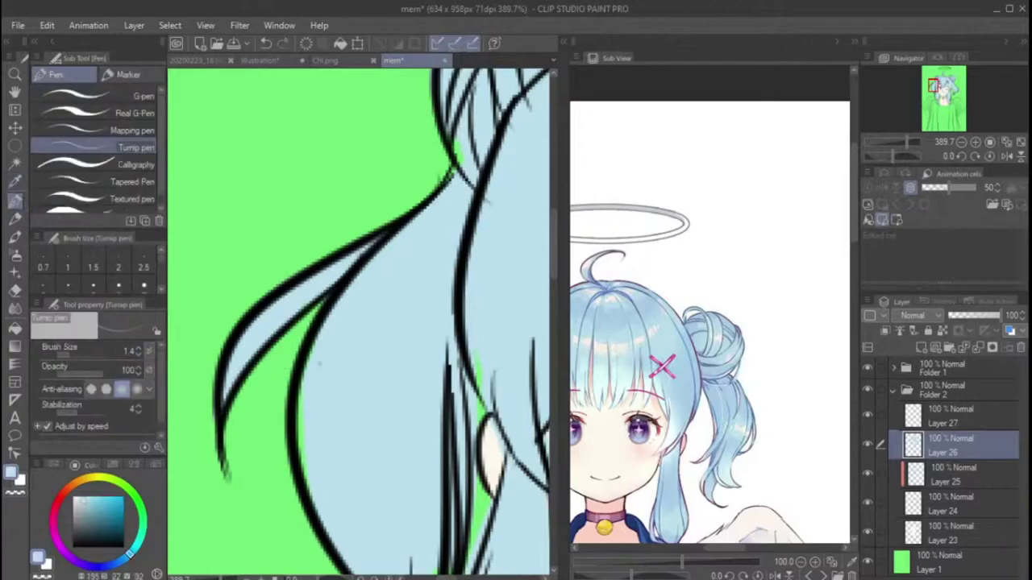
drag(403, 363, 298, 233)
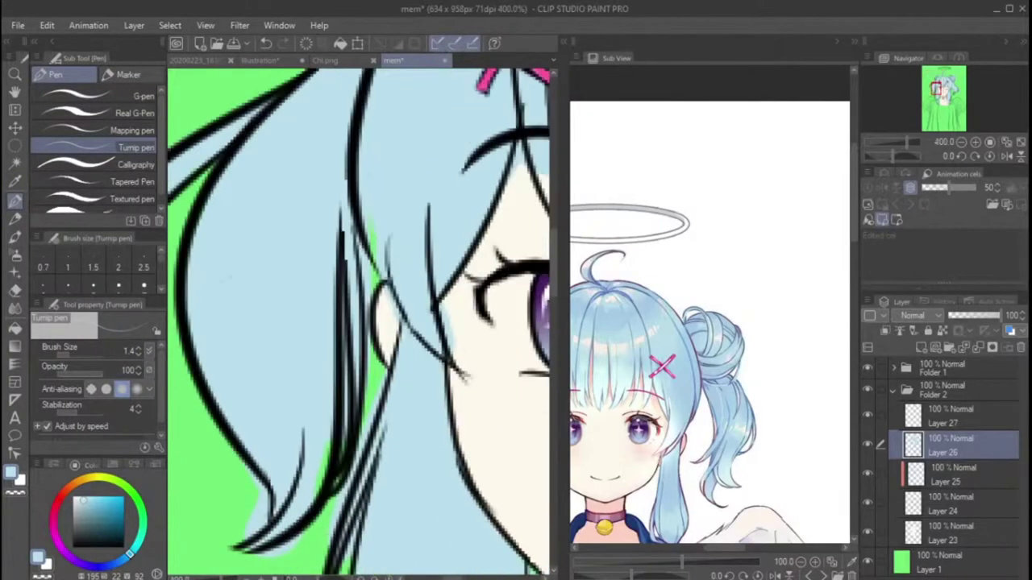
Step: Erase the blue spilling around the left pigtail's tip and between its inner strands with the Hard eraser
key(e)
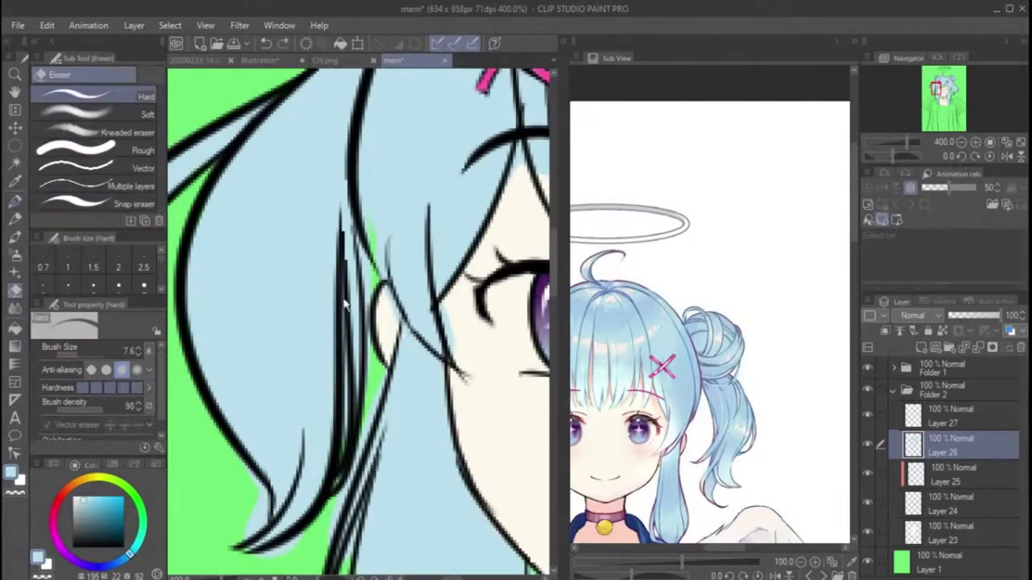
drag(238, 488, 257, 512)
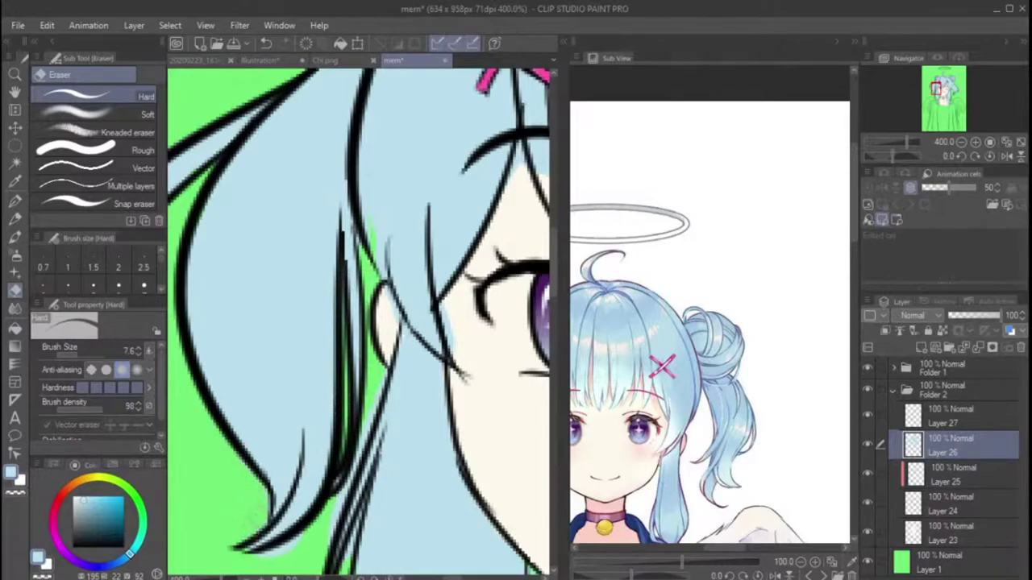
drag(345, 489, 327, 556)
Step: Touch up the left sidelock's colour and erase the blue spilling past its lower outline
key(p)
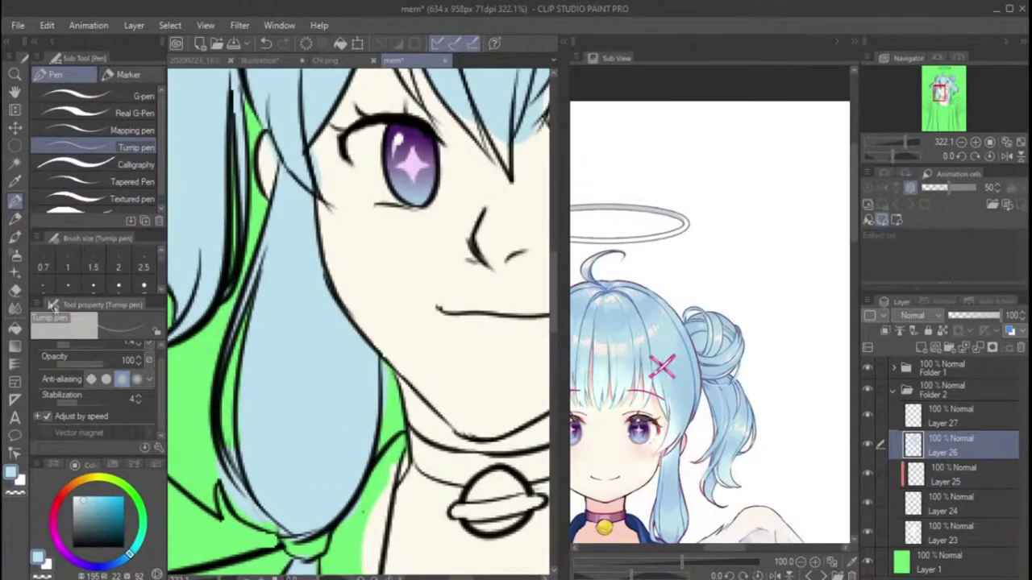
key(e)
drag(241, 473, 226, 483)
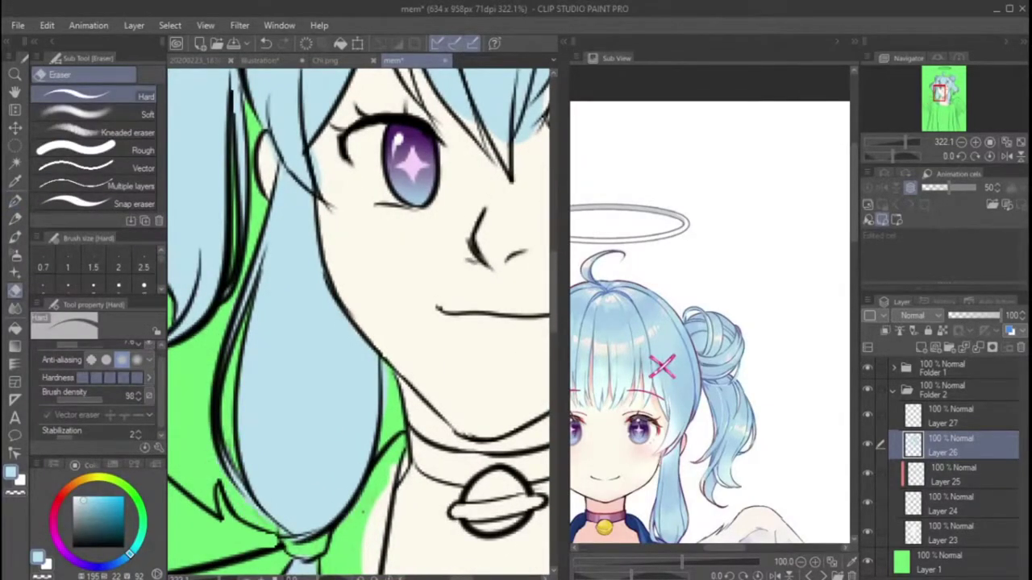
drag(477, 328, 499, 532)
Step: Erase the blue spilling outside the left bun, the ahoge and the top of the head with the Hard eraser
scroll(379, 278, down, 1)
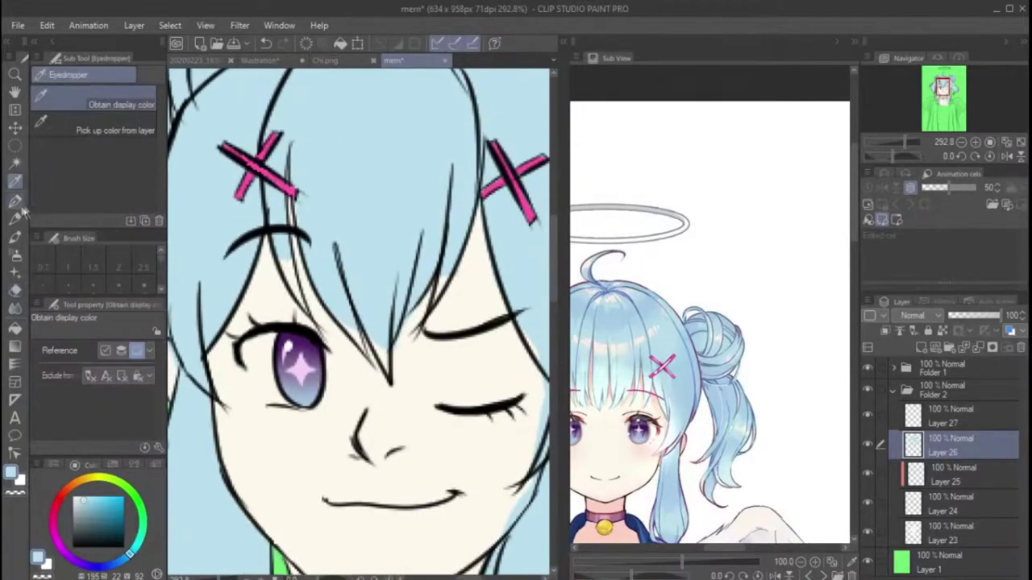
key(p)
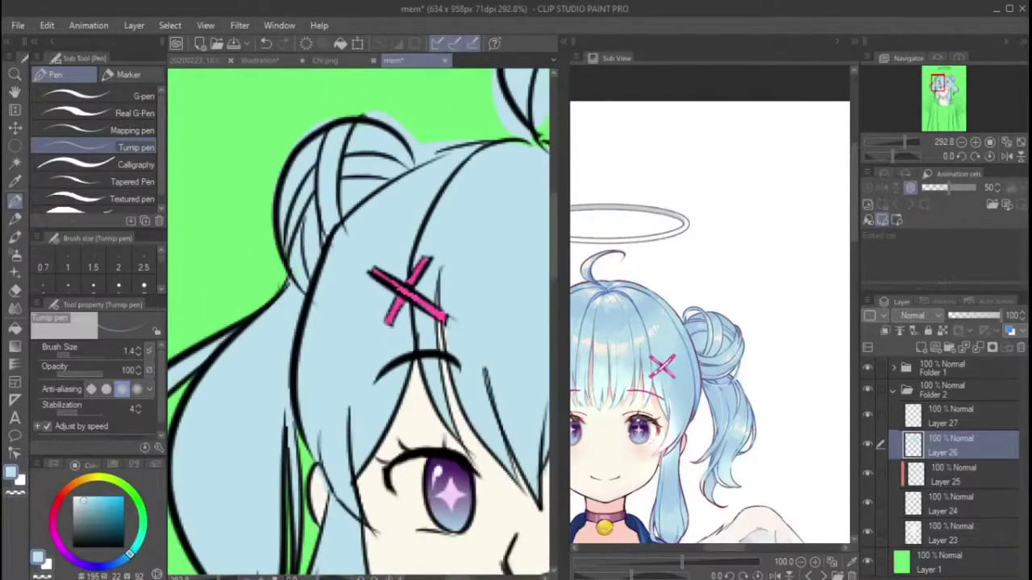
key(e)
mouse_move(374, 113)
mouse_down()
mouse_move(411, 129)
mouse_move(420, 154)
mouse_move(471, 129)
mouse_up()
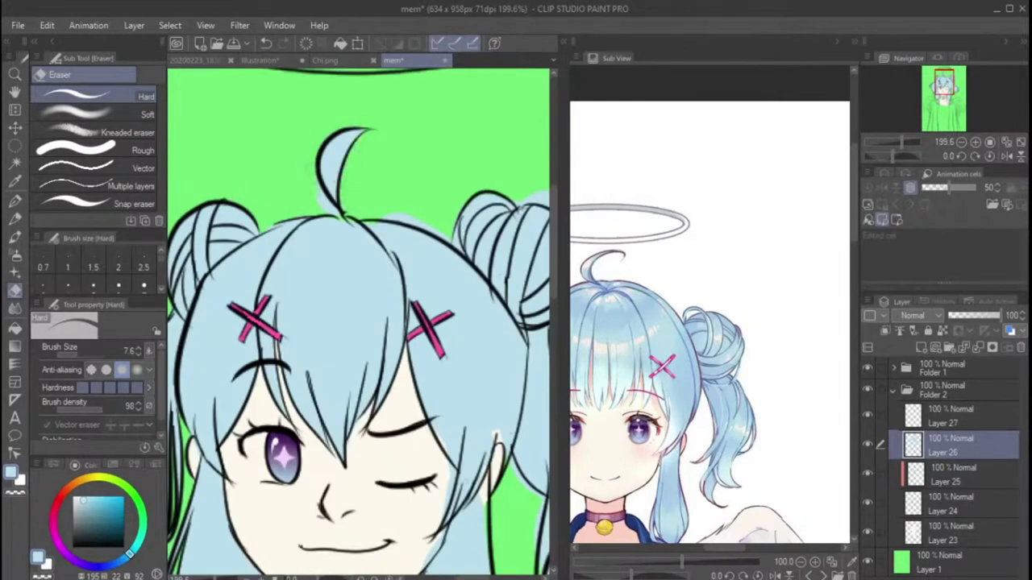
key(p)
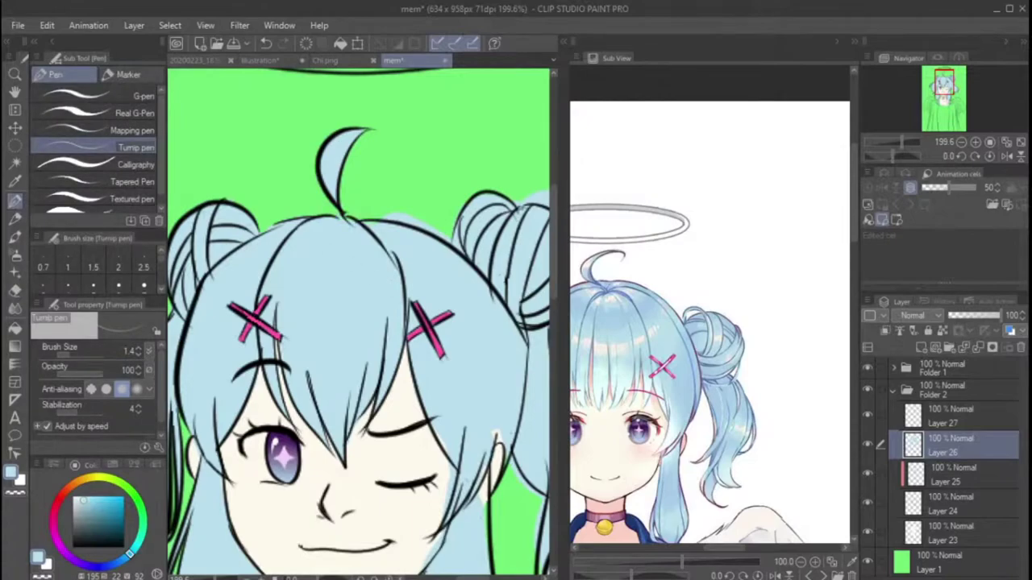
key(e)
drag(385, 216, 450, 240)
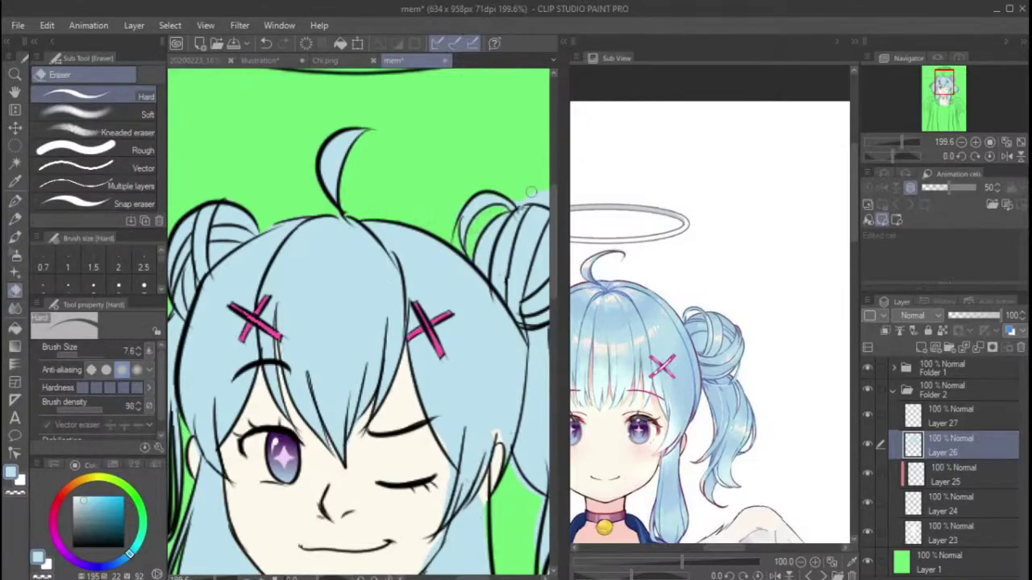
Step: Erase the blue spilling outside the right bun and the right pigtail's outer curl
scroll(532, 191, down, 4)
drag(516, 322, 355, 323)
scroll(324, 86, up, 3)
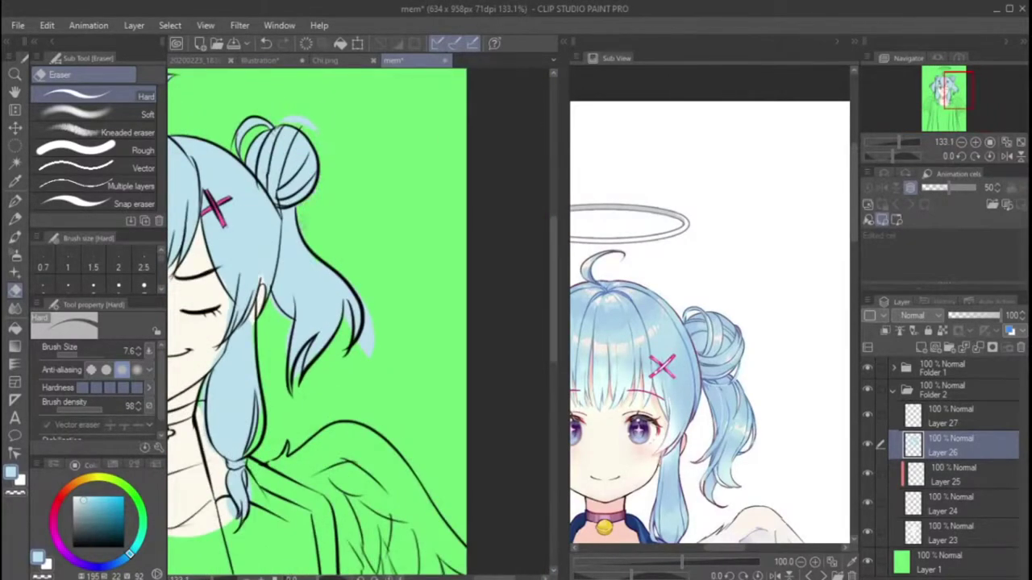
drag(363, 308, 371, 349)
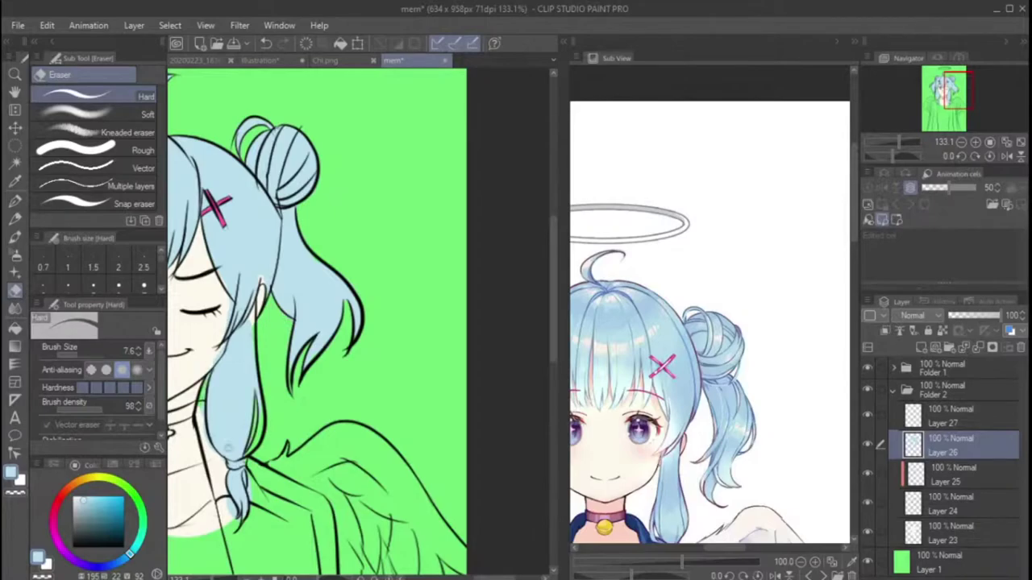
Step: Fill the remaining gaps in the right pigtail and beside the right ear with light blue, using the Turnip pen at size 1.9
key(ctrl+plus)
key(ctrl+plus)
key(p)
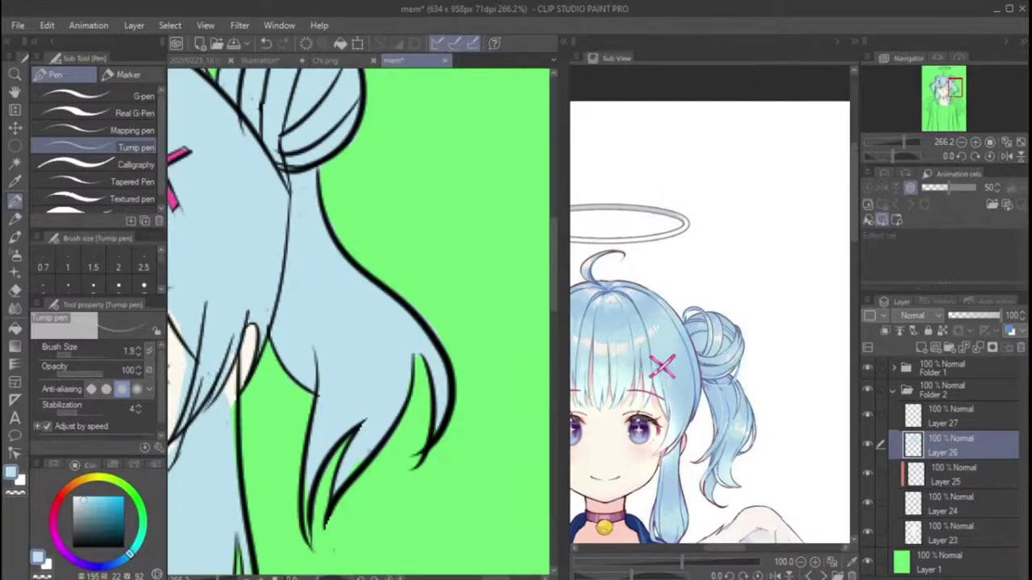
drag(236, 367, 226, 405)
Step: Erase the blue spilling onto the cheek and jaw along the right sidelock
scroll(358, 323, left, 5)
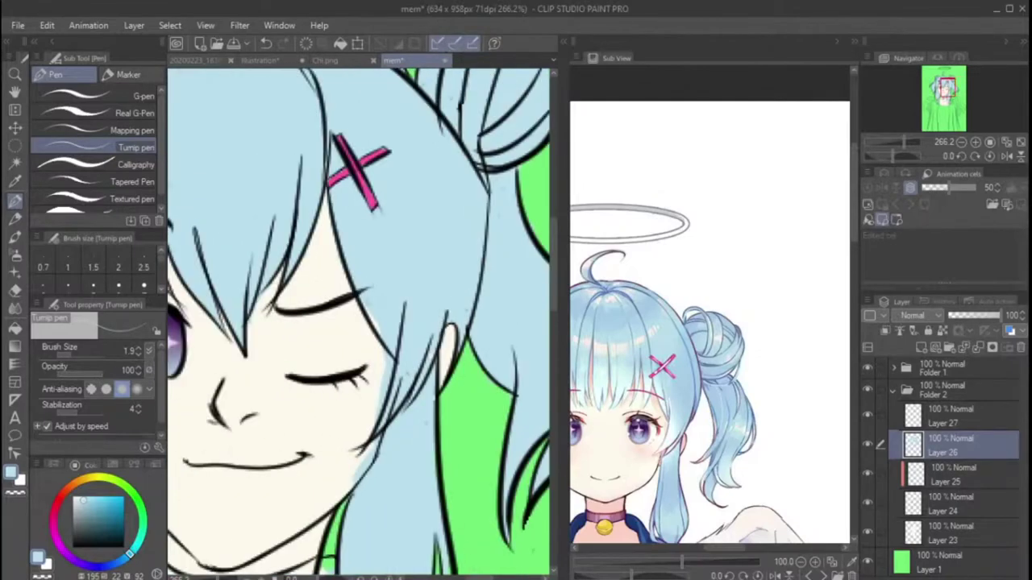
key(e)
mouse_move(379, 355)
mouse_down()
mouse_move(368, 451)
mouse_move(351, 486)
mouse_up()
scroll(316, 297, down, 5)
key(p)
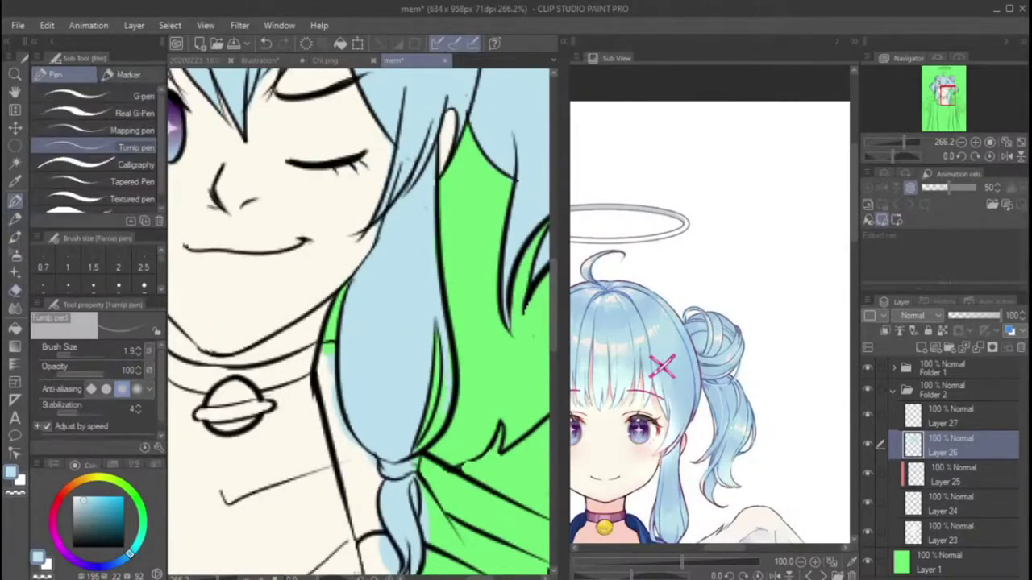
key(ctrl+0)
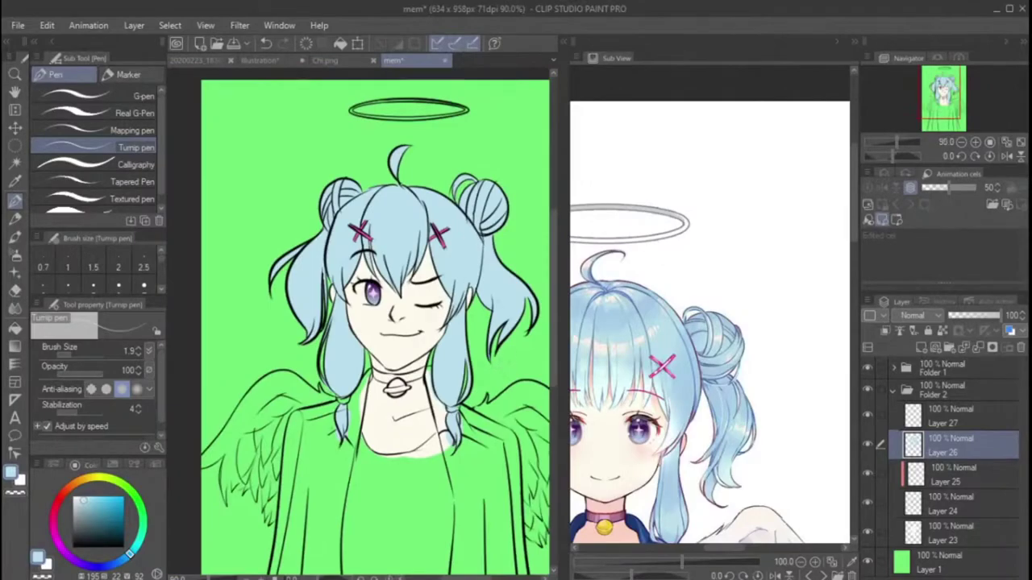
Step: Sample the choker's mauve colour from the reference and add a new layer above Layer 27
scroll(476, 185, up, 5)
scroll(484, 322, down, 5)
scroll(790, 347, down, 4)
drag(790, 346, 684, 188)
scroll(684, 188, up, 10)
key(i)
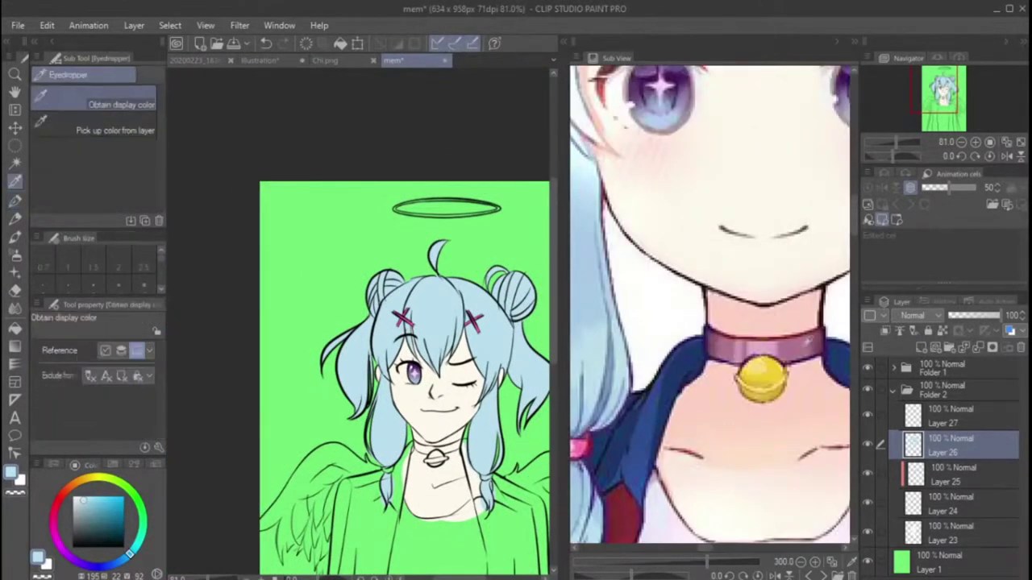
click(762, 337)
scroll(413, 439, up, 4)
click(951, 415)
click(921, 347)
scroll(384, 394, up, 1)
Step: Colour the choker band on both sides of the planet pendant mauve with the Turnip pen at size 4.8
key(p)
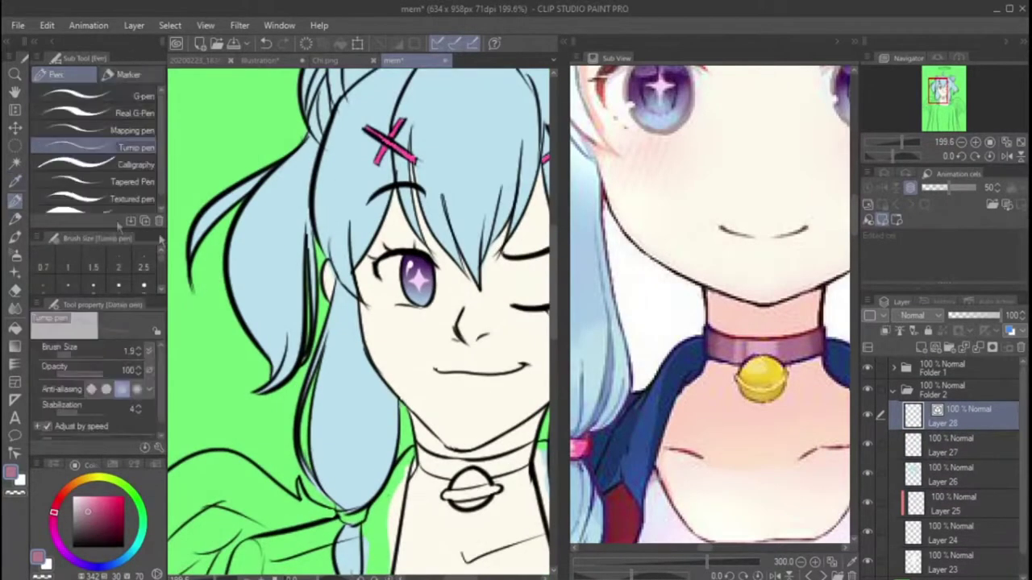
click(78, 354)
mouse_move(469, 462)
mouse_down()
mouse_move(528, 447)
mouse_move(508, 466)
mouse_up()
key(ctrl+z)
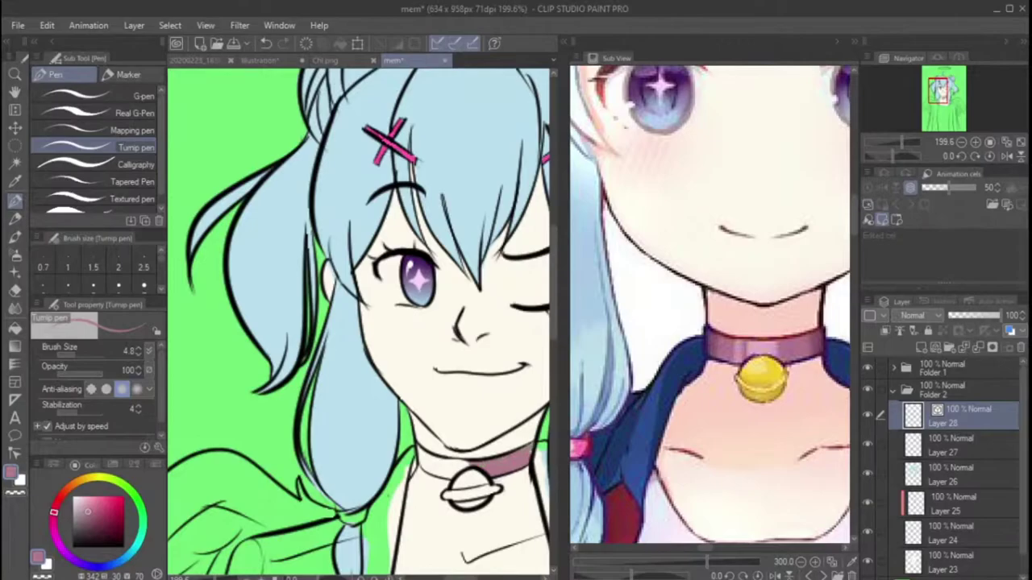
drag(414, 445, 456, 466)
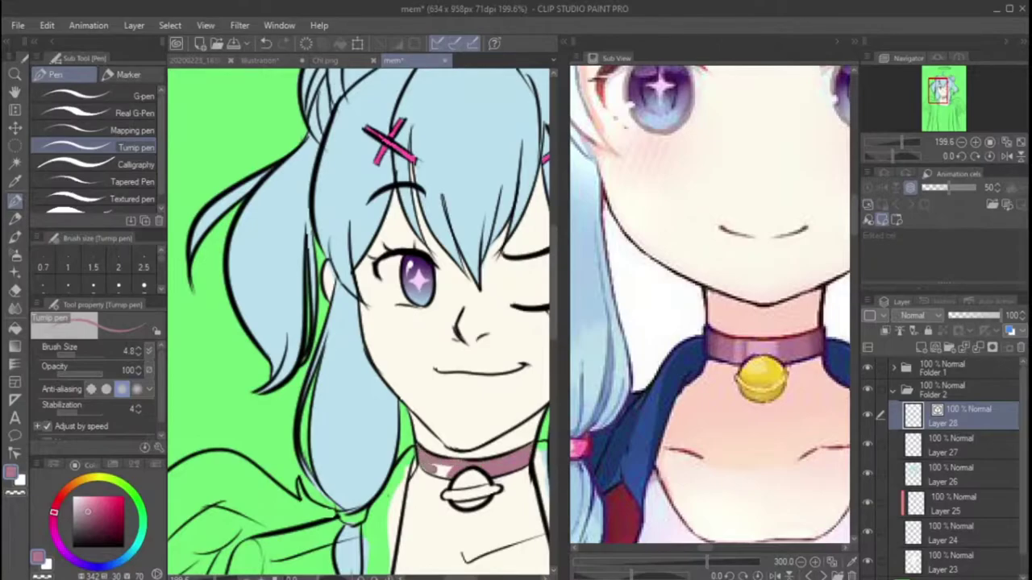
Step: Sample the reference bell's yellow and colour the planet pendant on a new layer with the Turnip pen at size 4.8
scroll(466, 453, down, 3)
key(i)
click(771, 367)
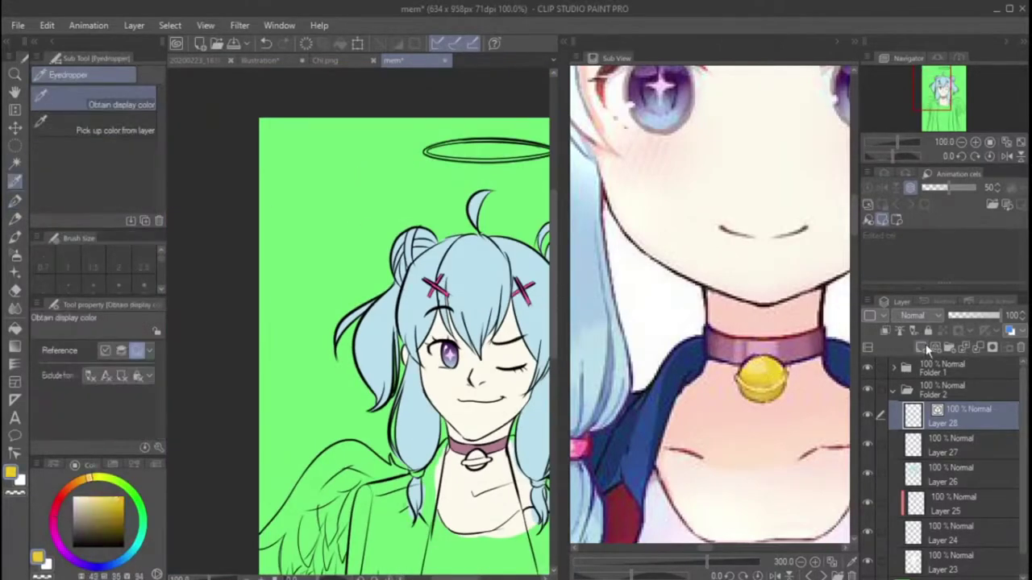
click(921, 347)
scroll(478, 464, up, 4)
key(p)
mouse_move(421, 452)
mouse_down()
mouse_move(472, 464)
mouse_move(464, 433)
mouse_up()
key(ctrl+z)
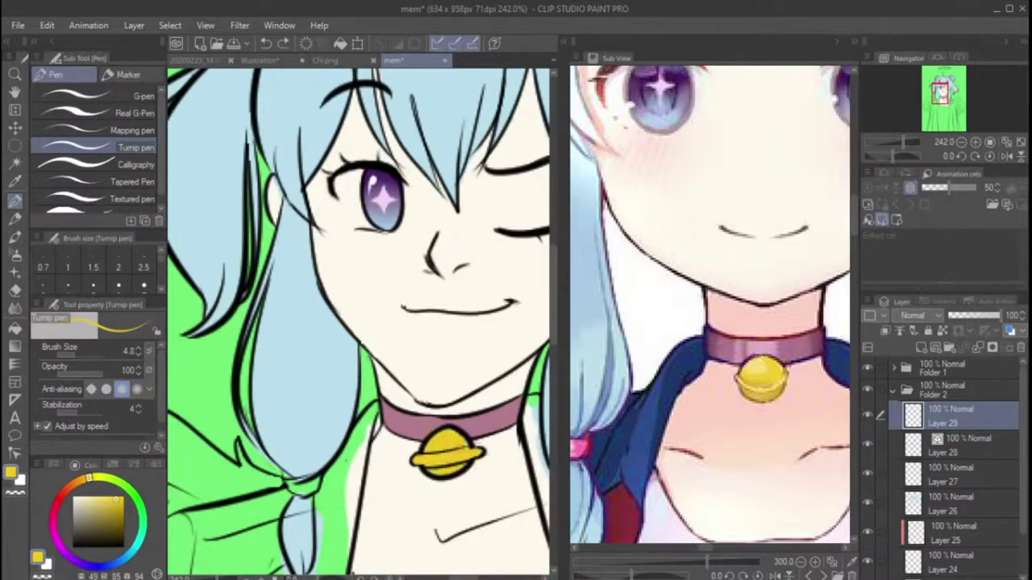
Step: Sample white from the reference character's shirt and add a new layer above Layer 29
scroll(439, 376, down, 5)
key(e)
scroll(439, 376, up, 1)
scroll(440, 376, down, 3)
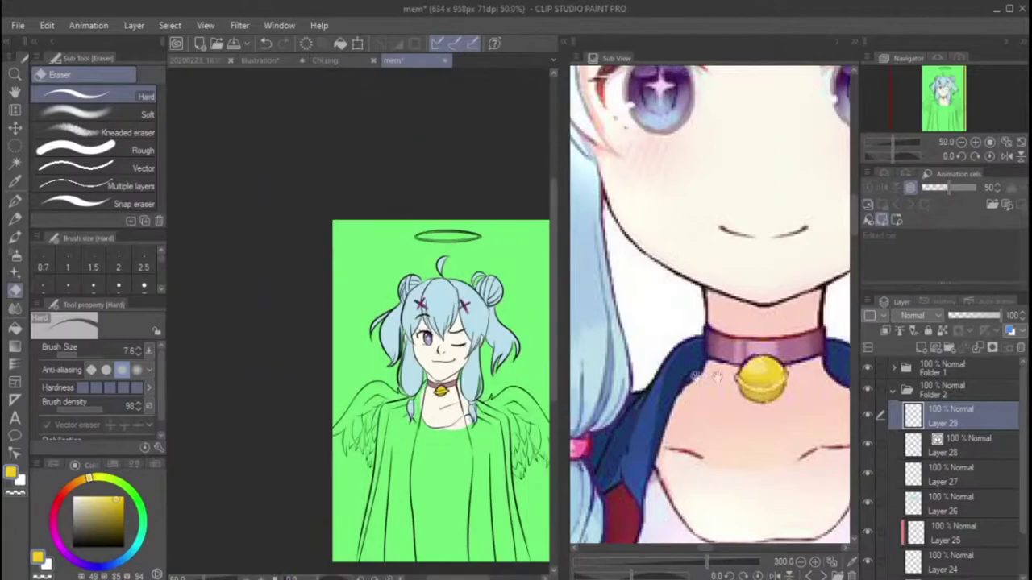
scroll(661, 381, down, 2)
scroll(709, 323, up, 2)
key(i)
scroll(444, 543, up, 1)
key(ctrl+shift+n)
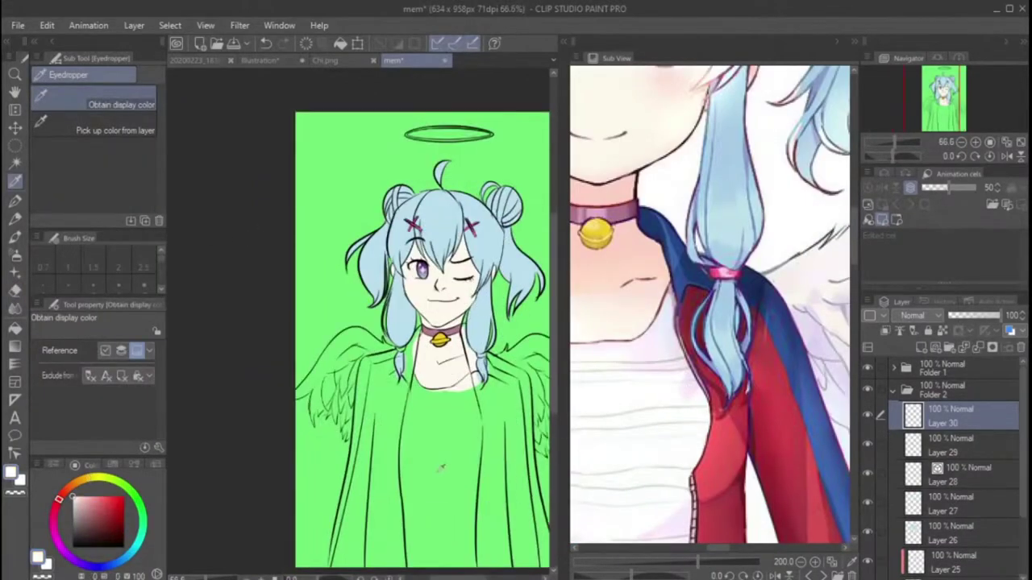
Step: Paint the shirt area below the neckline white with the Turnip pen at size 41.8
scroll(445, 464, up, 1)
key(p)
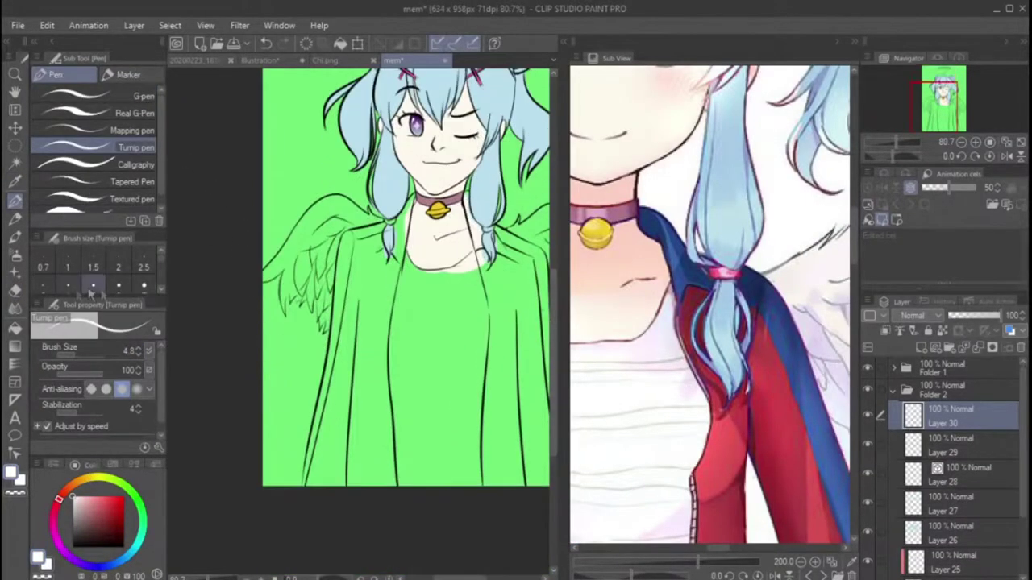
click(81, 355)
mouse_move(480, 266)
mouse_down()
mouse_move(452, 279)
mouse_move(399, 270)
mouse_up()
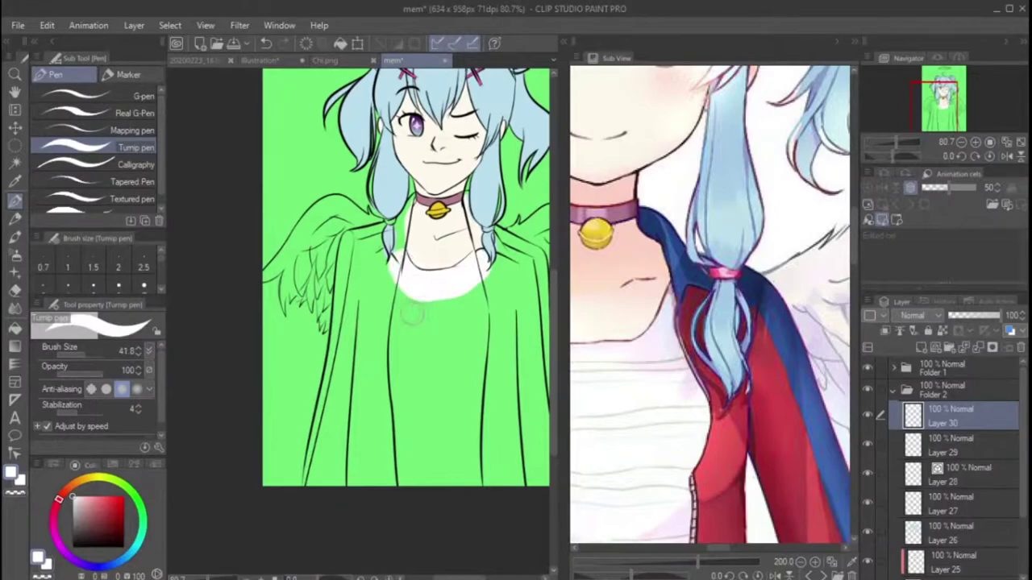
mouse_move(367, 300)
mouse_down()
mouse_move(488, 313)
mouse_move(452, 475)
mouse_move(484, 472)
mouse_up()
Step: Hide the skin layer and erase the white spilling above the shirt's neckline with the Hard eraser at size 26.3
scroll(455, 224, up, 5)
scroll(887, 500, down, 3)
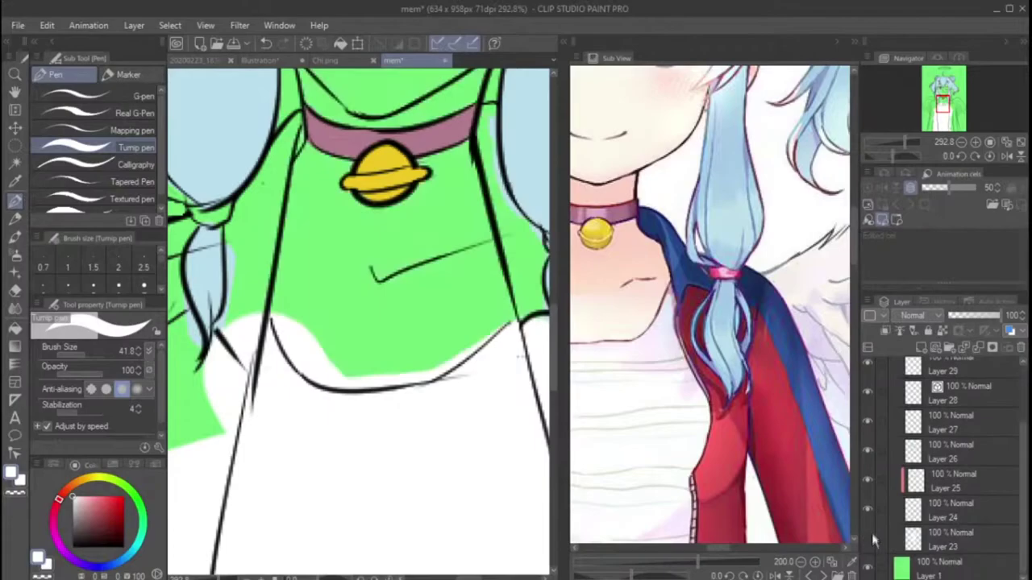
key(ctrl+minus)
scroll(856, 454, up, 3)
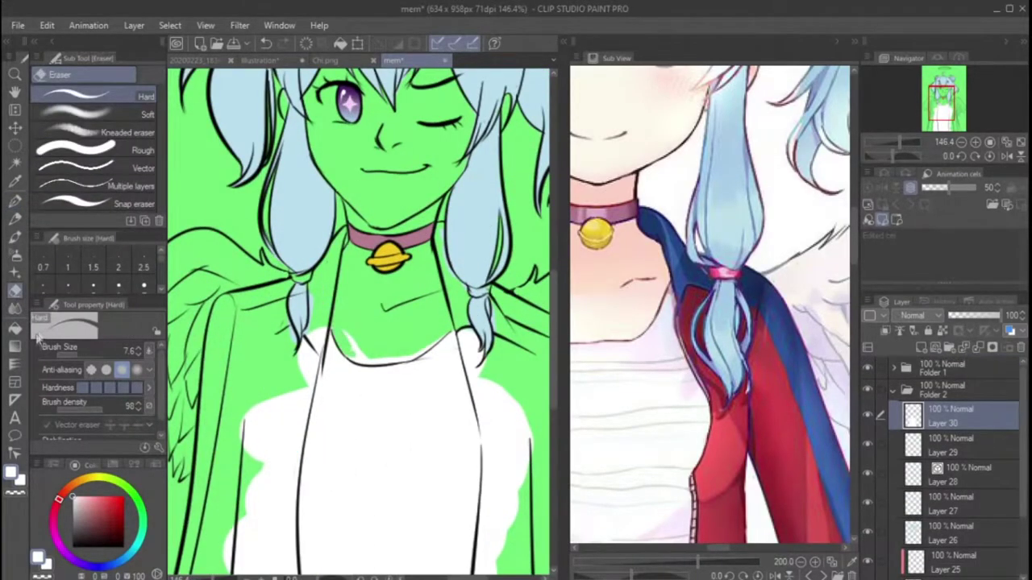
drag(346, 342, 376, 348)
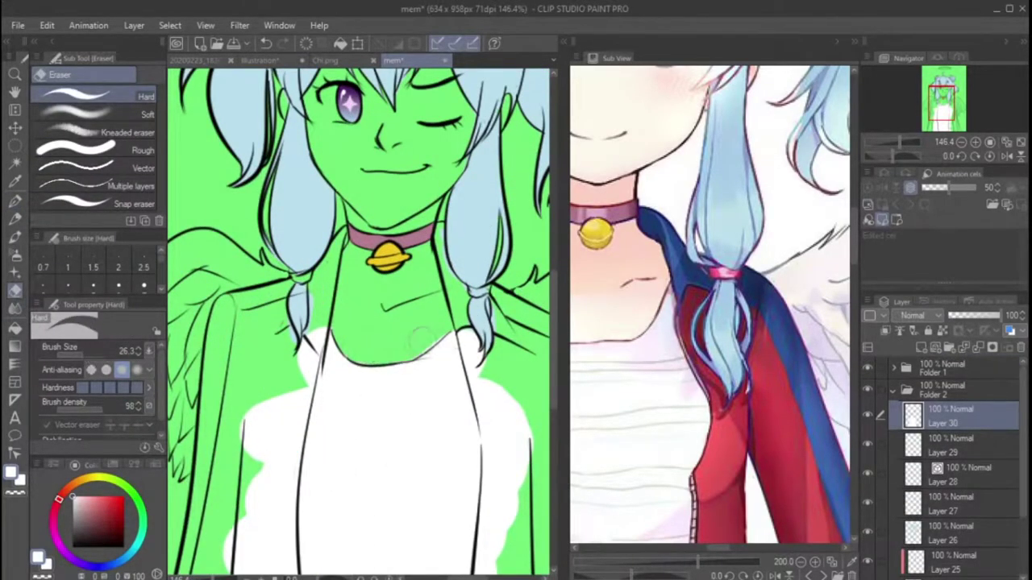
scroll(379, 202, up, 5)
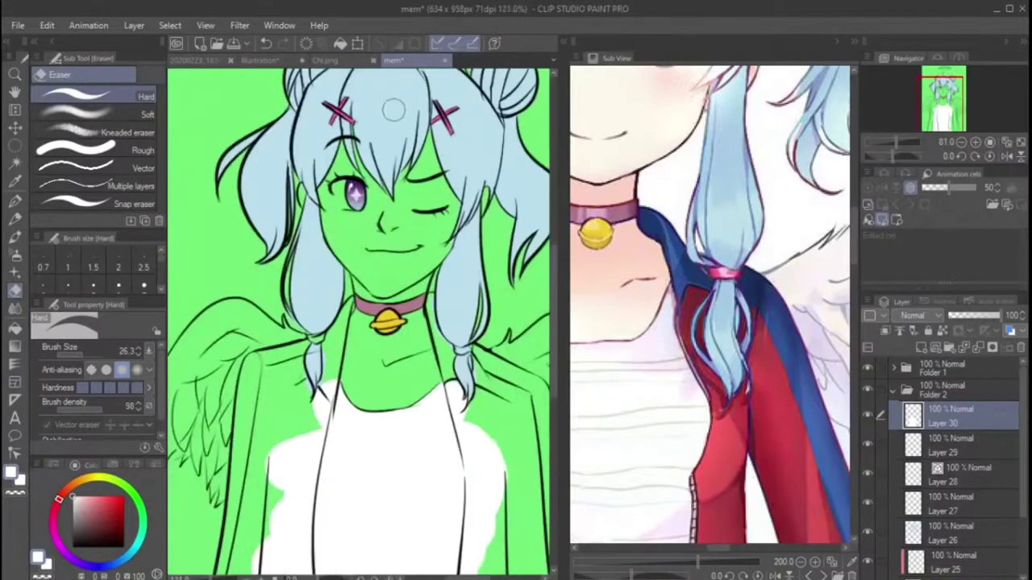
Step: Add a new layer above Layer 23 and paint the white of the open eye with the Turnip pen at size 12.1
scroll(960, 484, down, 3)
click(959, 546)
key(ctrl+shift+n)
key(p)
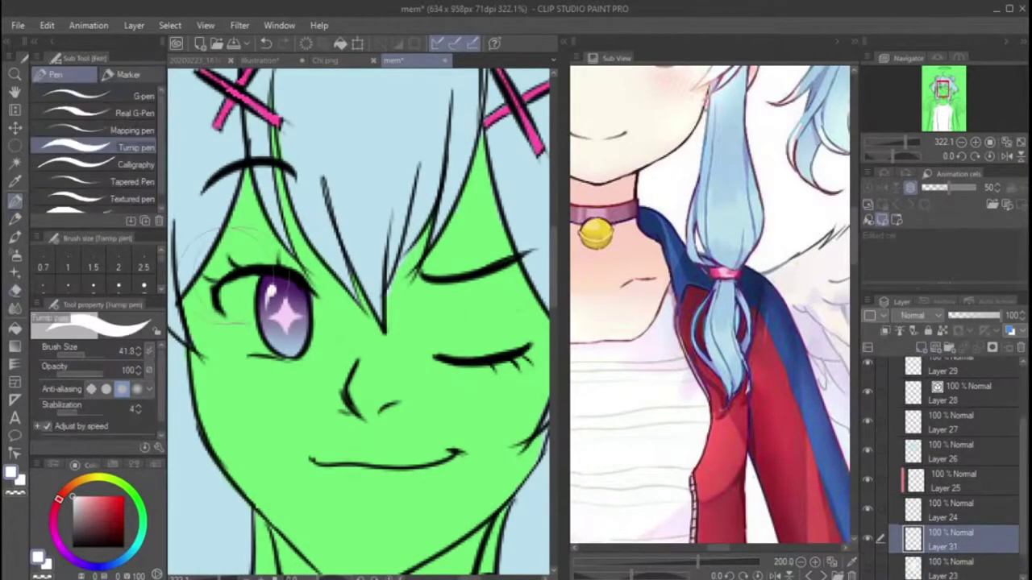
drag(230, 282, 263, 340)
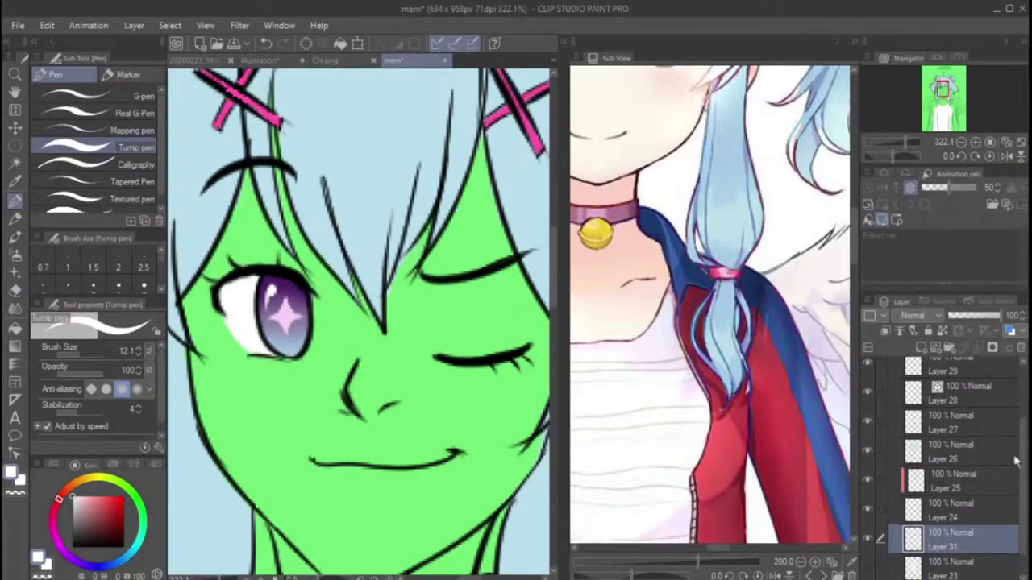
Step: Show the skin layer again, add a new layer above Layer 30 and sample the jacket's red from the reference
scroll(1010, 459, up, 3)
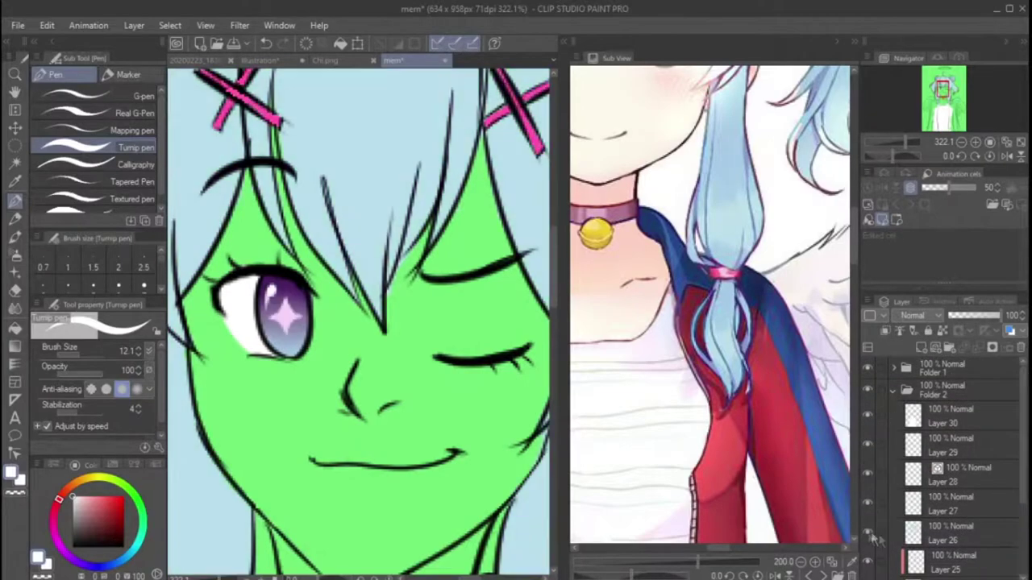
click(951, 532)
key(e)
scroll(510, 246, down, 2)
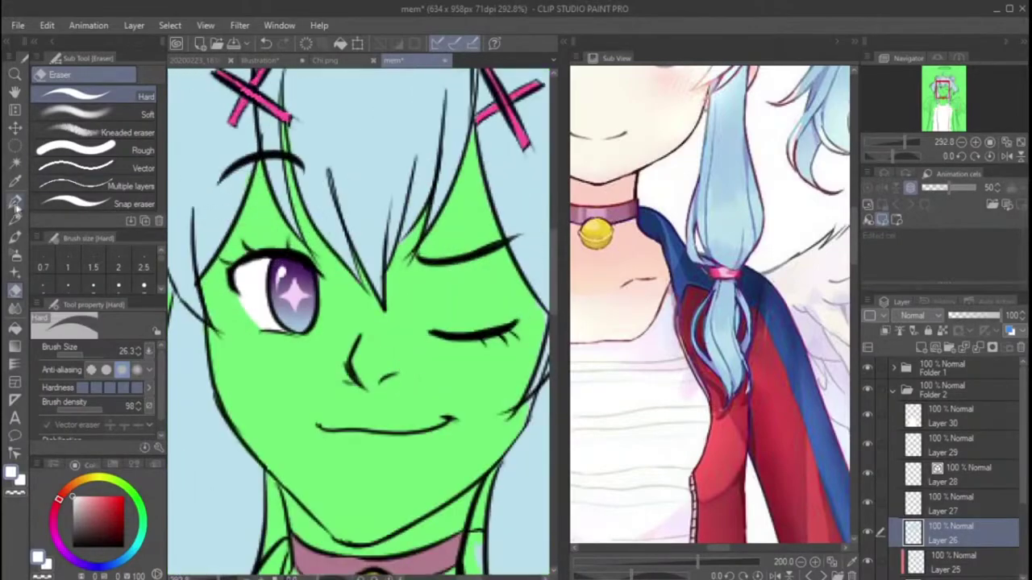
key(i)
key(p)
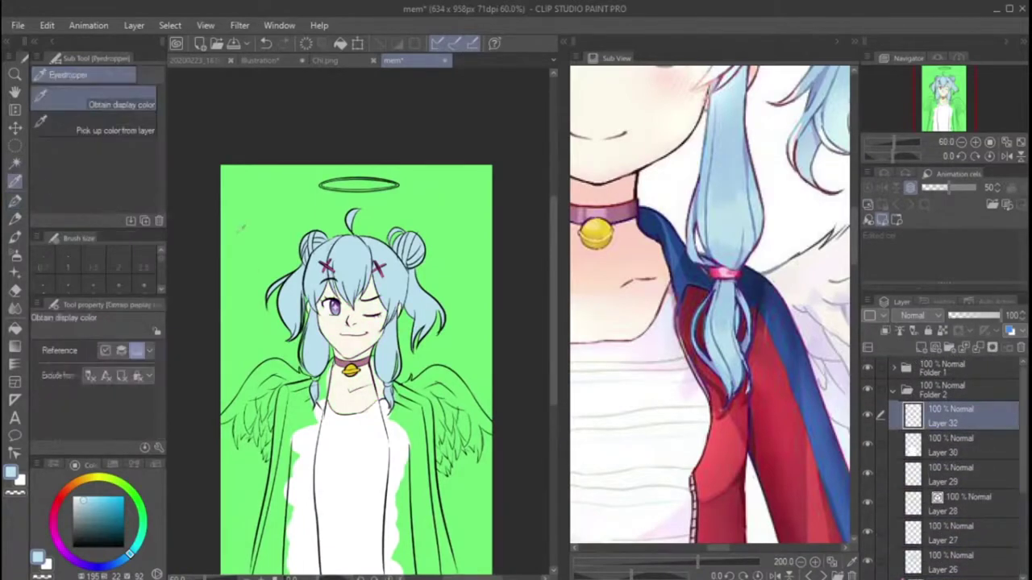
scroll(465, 536, down, 2)
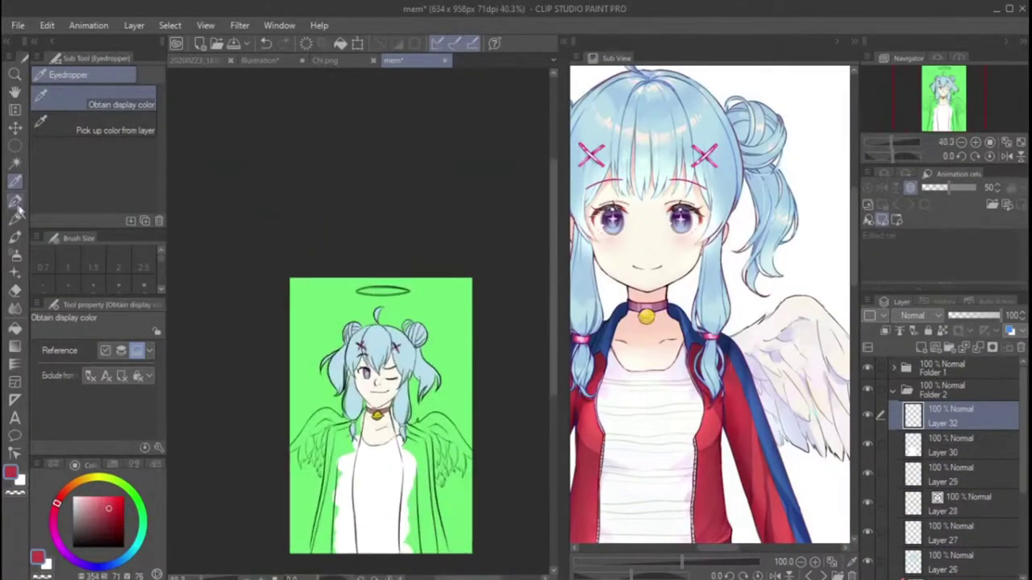
Step: Paint both halves of the open jacket and its sleeves red with the Turnip pen at size 48.8
click(15, 201)
mouse_move(332, 427)
mouse_down()
mouse_move(346, 477)
mouse_move(344, 553)
mouse_up()
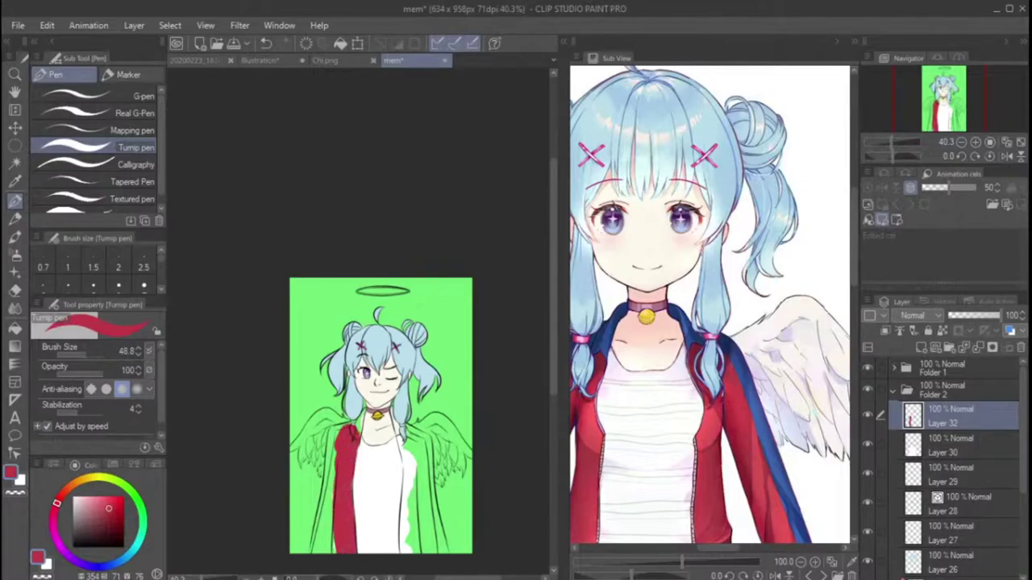
drag(334, 461, 320, 552)
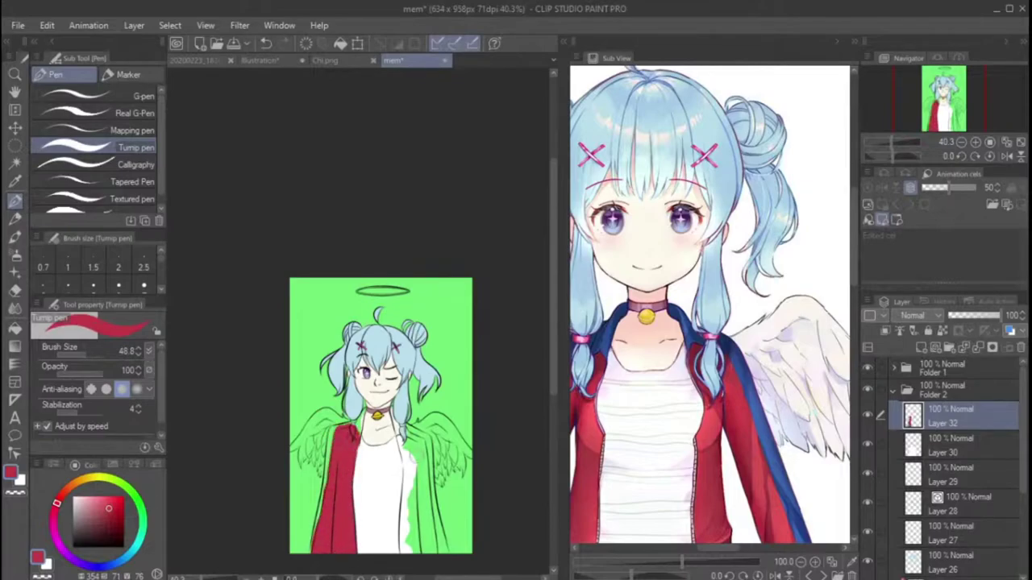
mouse_move(342, 355)
mouse_down()
mouse_move(359, 395)
mouse_move(372, 553)
mouse_move(393, 395)
mouse_up()
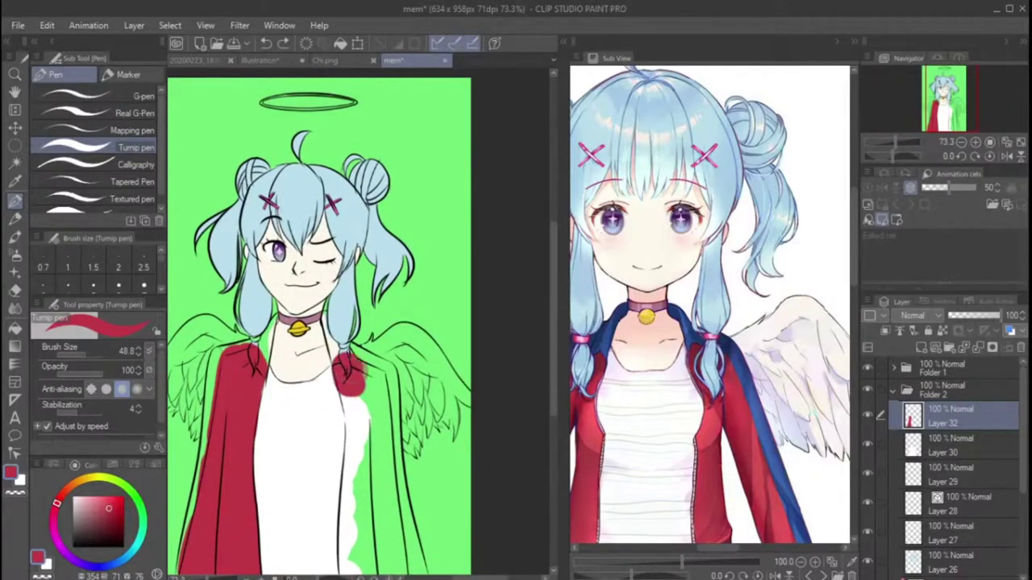
scroll(355, 346, down, 2)
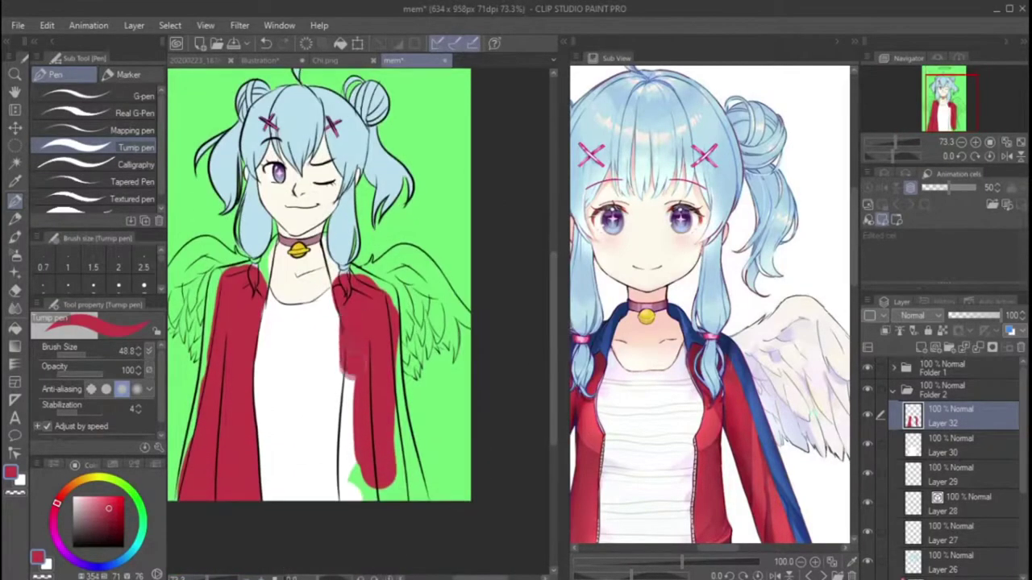
mouse_move(348, 355)
mouse_down()
mouse_move(355, 508)
mouse_move(399, 427)
mouse_move(403, 371)
mouse_up()
scroll(270, 278, up, 3)
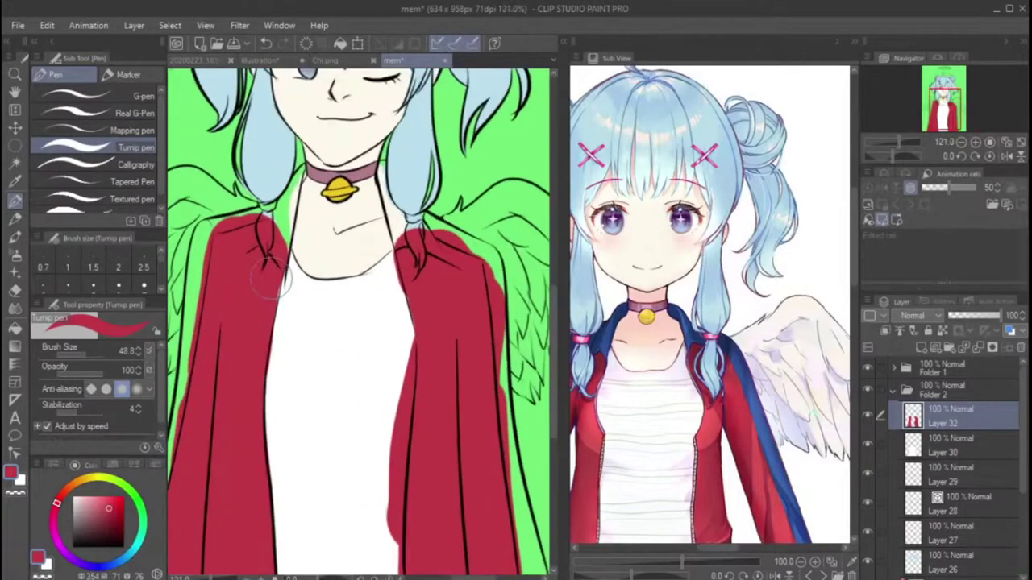
Step: Erase the red overlapping the white shirt along the jacket's front edges with the Hard eraser at size 26.3
key(e)
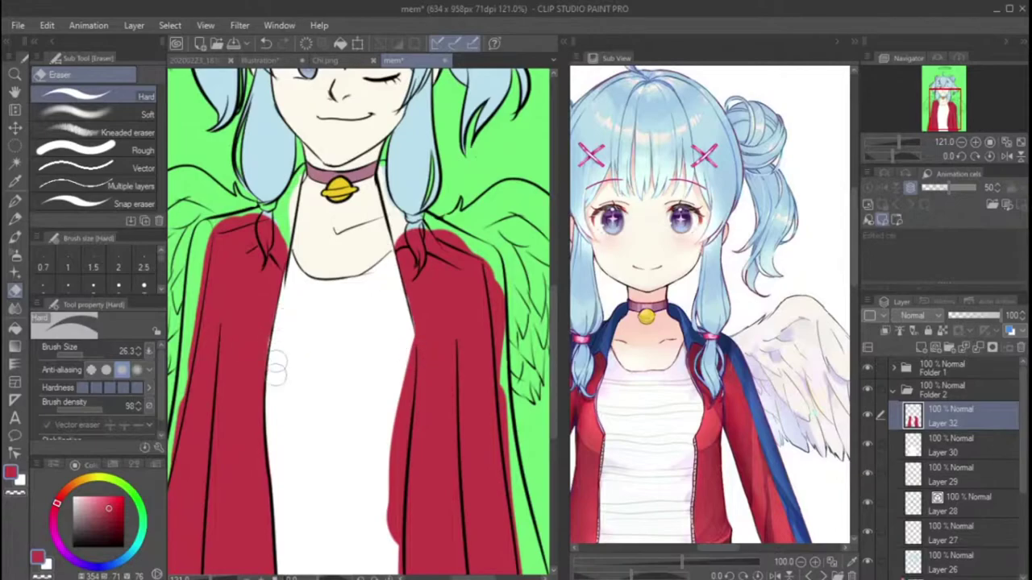
scroll(282, 339, down, 3)
mouse_move(393, 294)
mouse_down()
mouse_move(397, 242)
mouse_move(393, 491)
mouse_up()
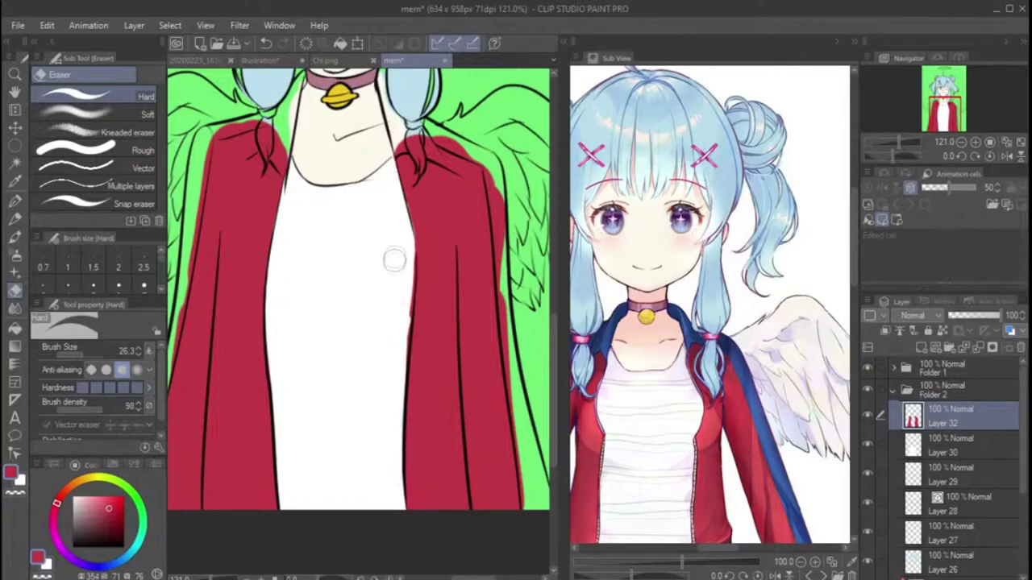
Step: Add a new layer above Layer 32 and sample the jacket trim's blue from the reference for the Turnip pen
click(14, 202)
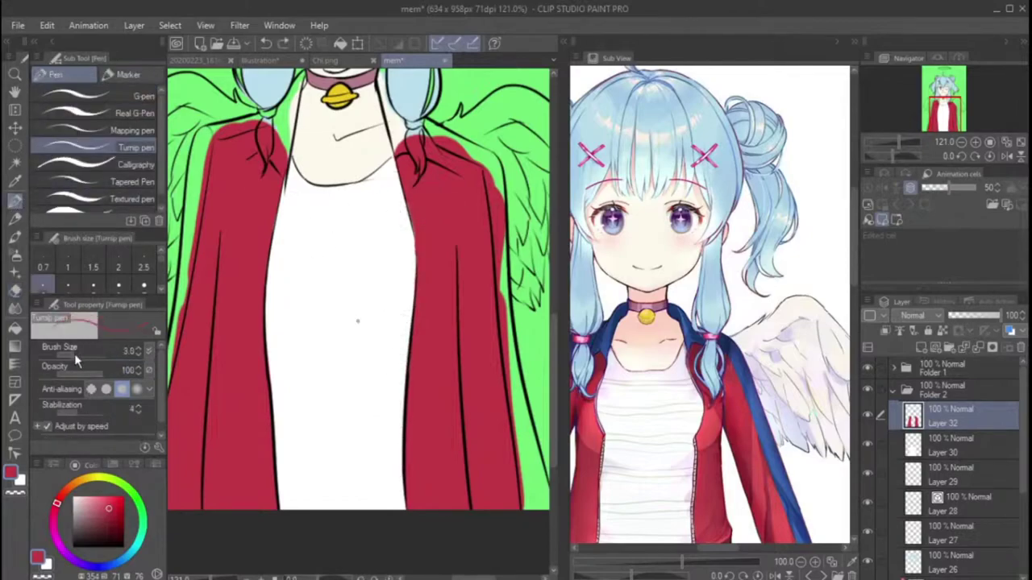
key(ctrl+plus)
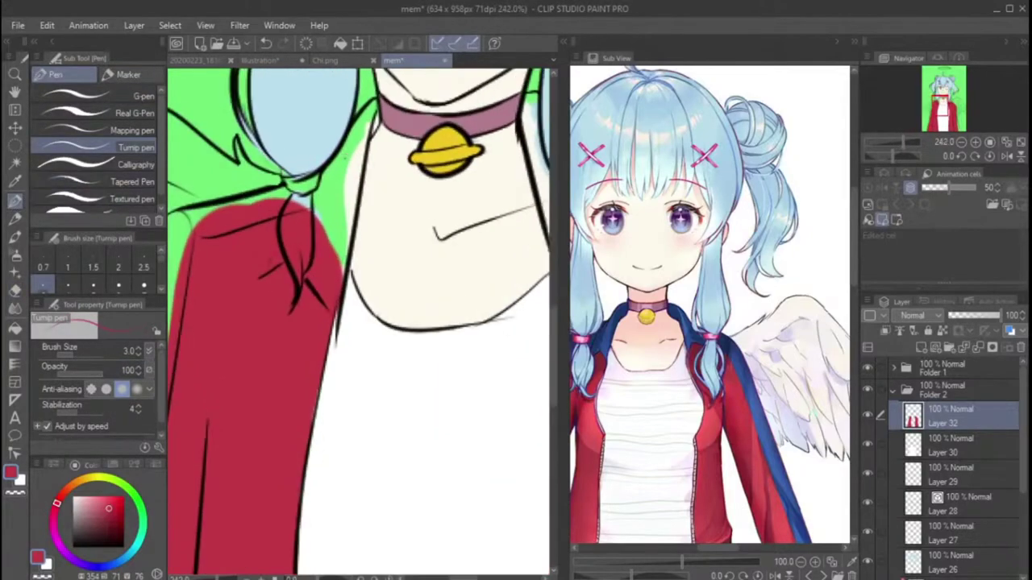
key(ctrl+shift+n)
key(i)
click(755, 385)
key(p)
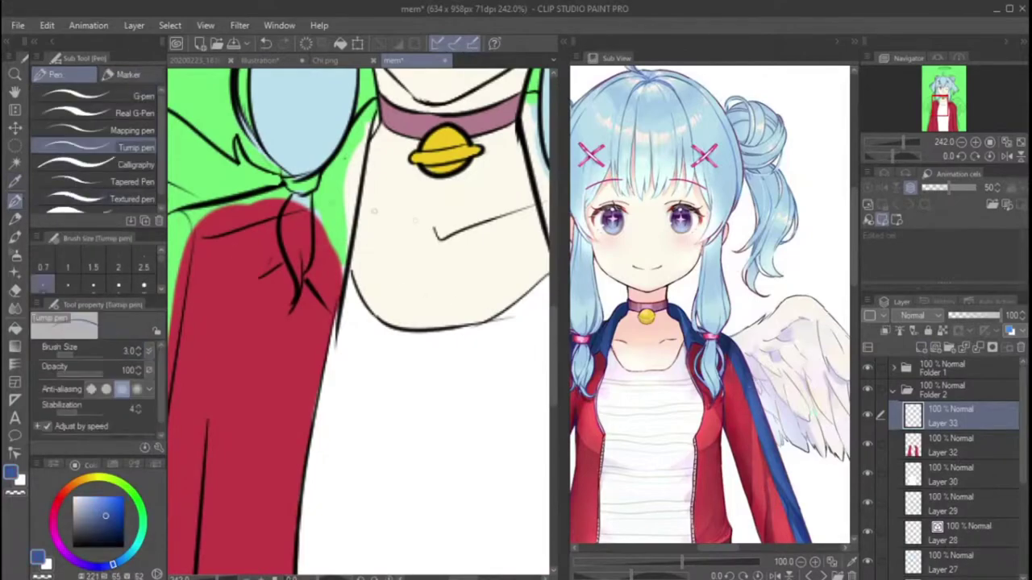
Step: Colour the jacket collar on the drawing's left side blue with the Turnip pen at size 4.1
drag(367, 136, 321, 187)
click(75, 360)
mouse_move(371, 137)
mouse_down()
mouse_move(332, 302)
mouse_move(326, 193)
mouse_move(341, 204)
mouse_up()
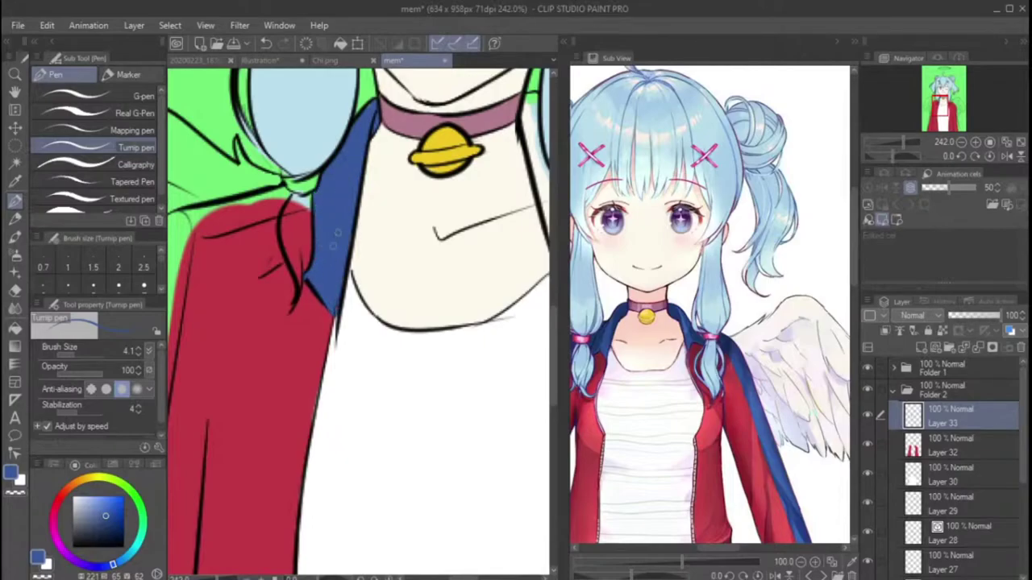
Step: Colour the jacket collar on the drawing's right side blue, including the collar point behind the sidelock
scroll(329, 256, down, 3)
scroll(329, 255, up, 4)
mouse_move(359, 162)
mouse_down()
mouse_move(385, 266)
mouse_move(364, 193)
mouse_move(407, 359)
mouse_up()
key(ctrl+z)
mouse_move(382, 256)
mouse_down()
mouse_move(410, 363)
mouse_move(421, 299)
mouse_move(429, 343)
mouse_move(408, 314)
mouse_move(403, 267)
mouse_up()
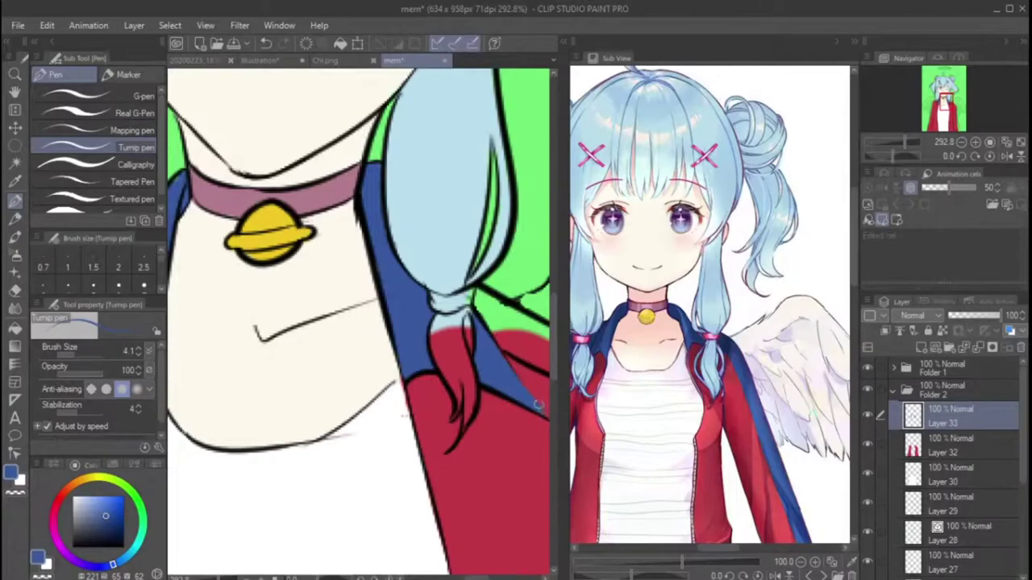
Step: Fill the small collar point sticking out beyond the left sidelock's tip with blue
scroll(538, 404, down, 3)
scroll(362, 323, up, 4)
drag(298, 399, 327, 368)
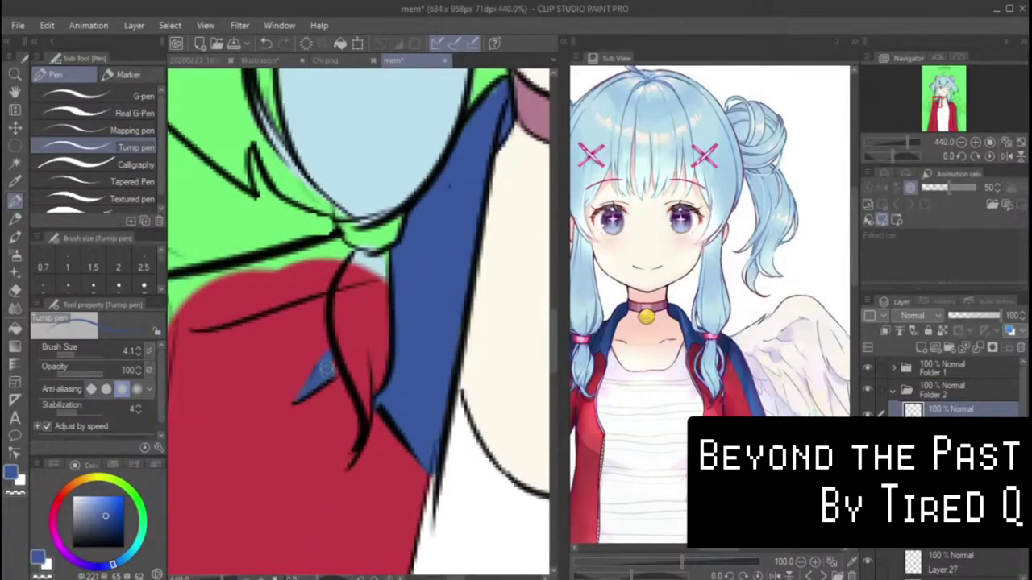
Step: Paint the blue stripe along the left shoulder and down the outer sleeve, raising the Turnip pen size to 6.5
scroll(326, 367, down, 5)
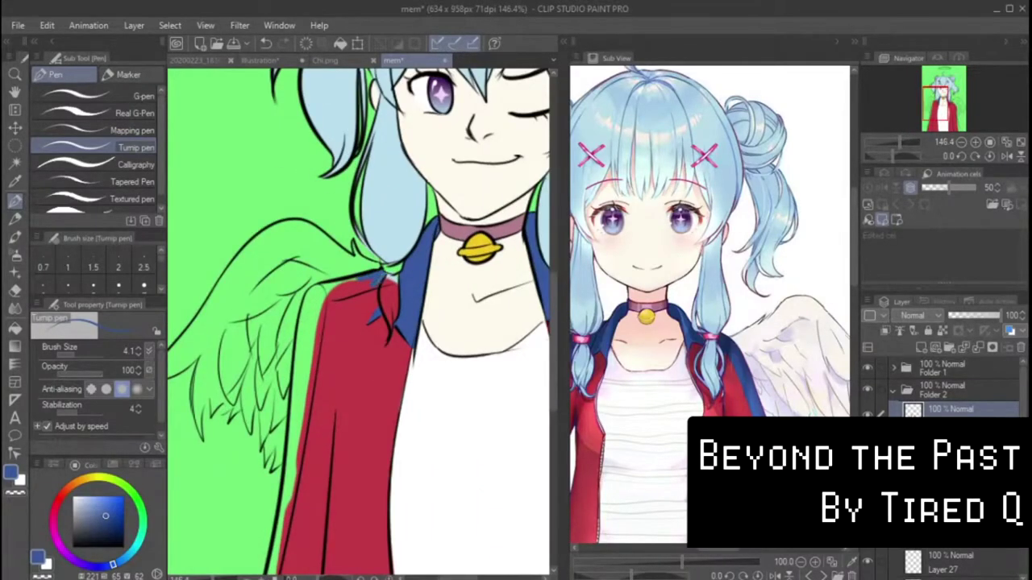
mouse_move(309, 324)
mouse_down()
mouse_move(320, 294)
mouse_move(300, 381)
mouse_up()
scroll(338, 338, down, 2)
click(79, 356)
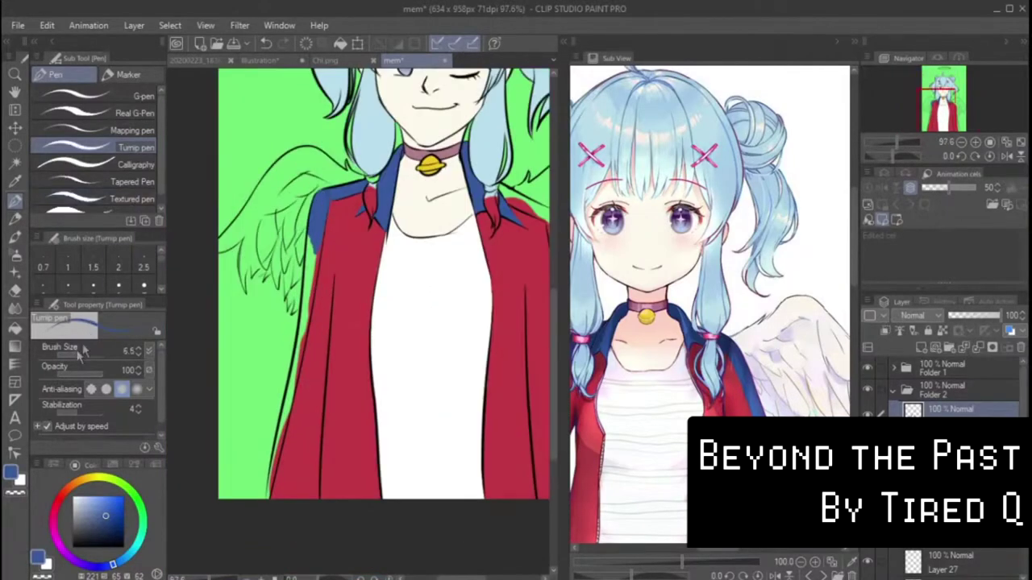
drag(307, 296, 288, 387)
drag(306, 315, 290, 383)
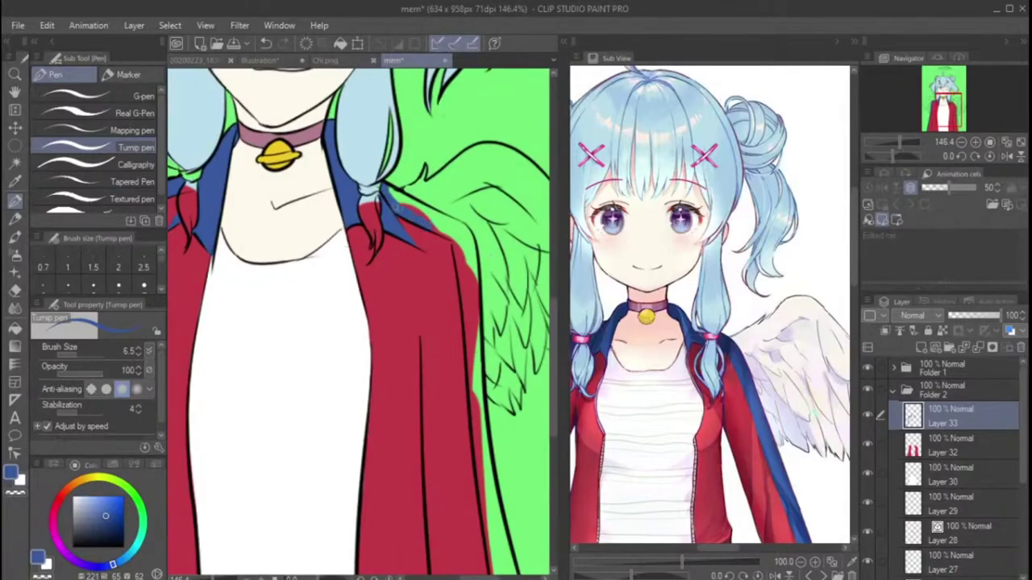
Step: Paint the blue stripe along the right shoulder and down the outer sleeve to the canvas edge
mouse_move(387, 190)
mouse_down()
mouse_move(452, 221)
mouse_move(467, 235)
mouse_move(440, 229)
mouse_move(473, 255)
mouse_up()
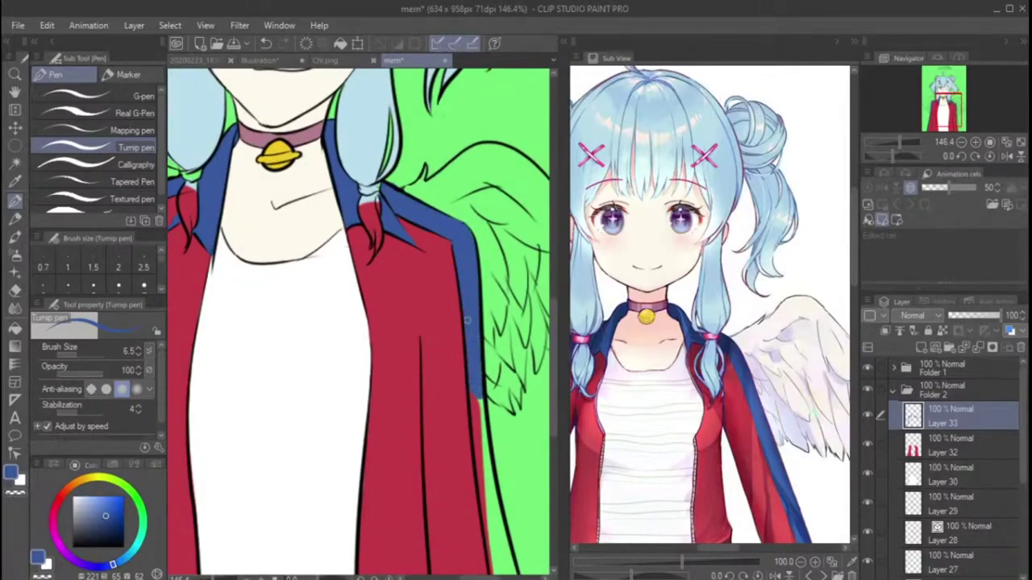
scroll(476, 384, down, 5)
scroll(436, 452, up, 5)
drag(413, 208, 432, 346)
drag(424, 257, 445, 468)
drag(440, 403, 460, 469)
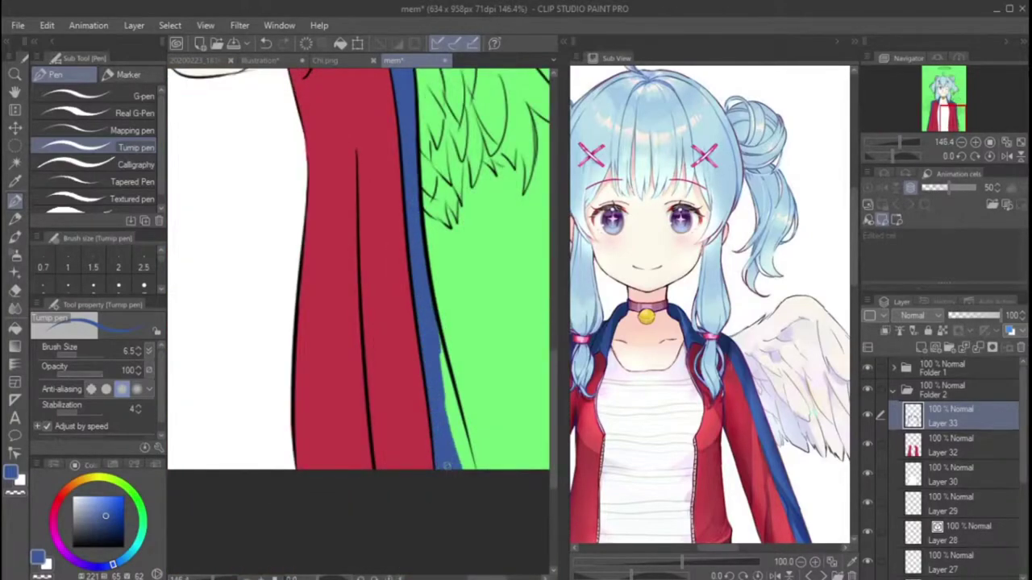
drag(438, 337, 463, 466)
Step: Erase the red jacket colour covering the left sidelock's tip on Layer 32 with the Hard eraser at size 3.5
scroll(438, 328, down, 3)
scroll(347, 202, up, 5)
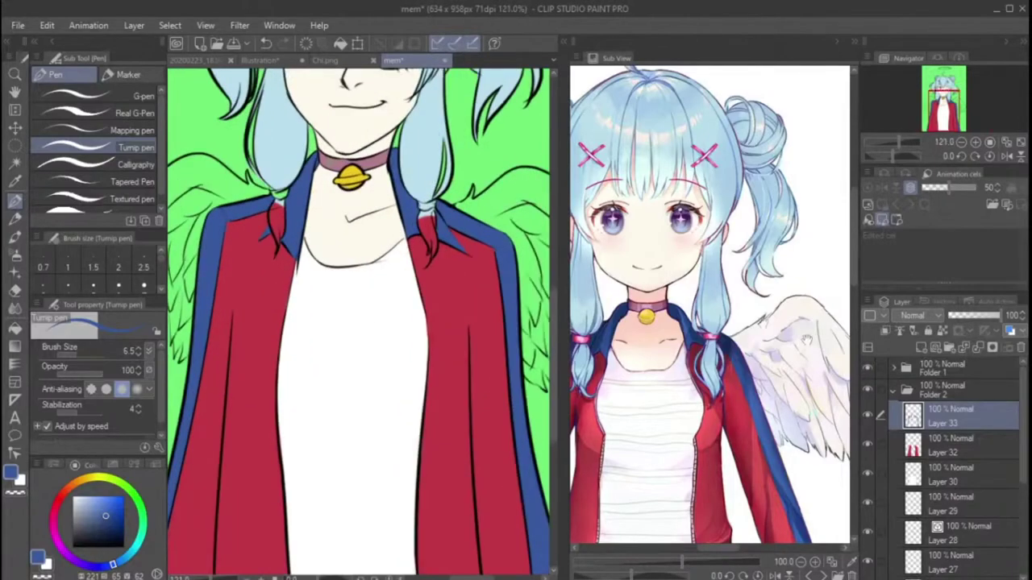
key(e)
mouse_move(235, 212)
mouse_down()
mouse_move(231, 251)
mouse_move(250, 286)
mouse_move(242, 244)
mouse_up()
key(bracketleft)
key(bracketleft)
key(bracketleft)
key(bracketleft)
key(bracketleft)
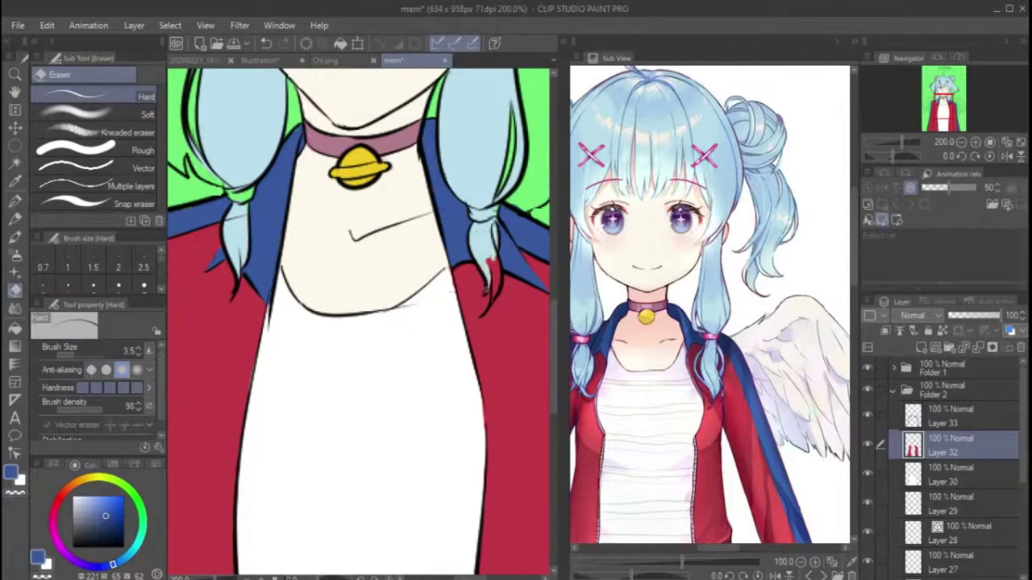
Step: Undo the last eraser stroke and erase the red covering the right sidelock's tip
key(ctrl+z)
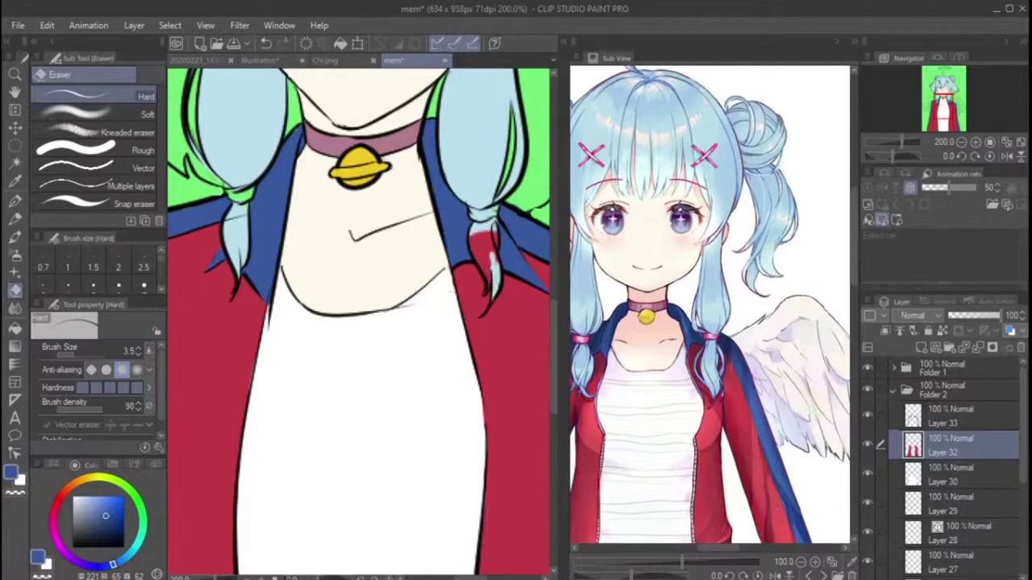
drag(487, 232, 476, 266)
scroll(490, 282, down, 5)
scroll(491, 282, up, 4)
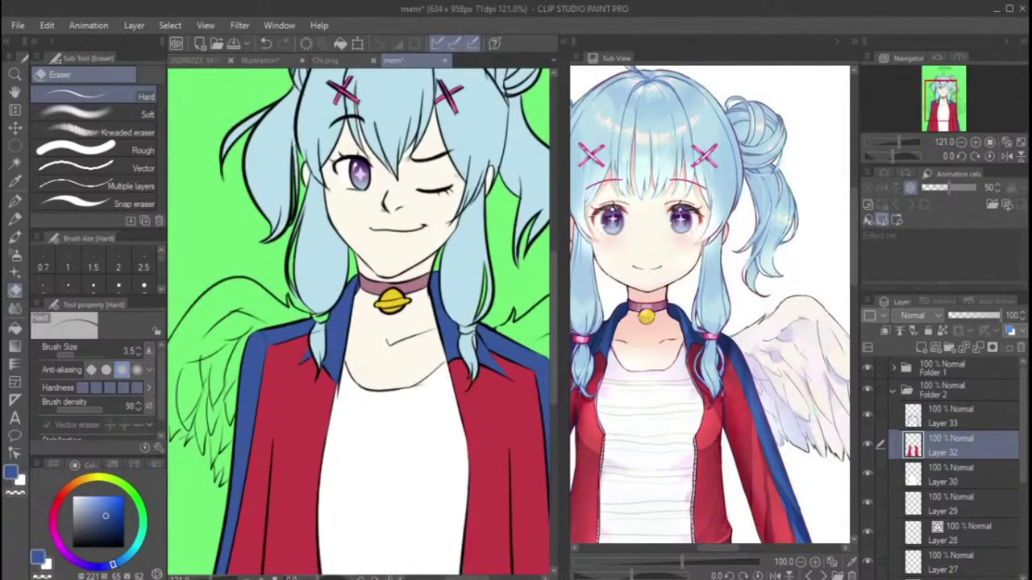
Step: Sample the hair clip's pink and paint the left sidelock's hair tie with it on a new layer above Layer 33
key(i)
scroll(416, 121, up, 2)
click(342, 93)
click(951, 415)
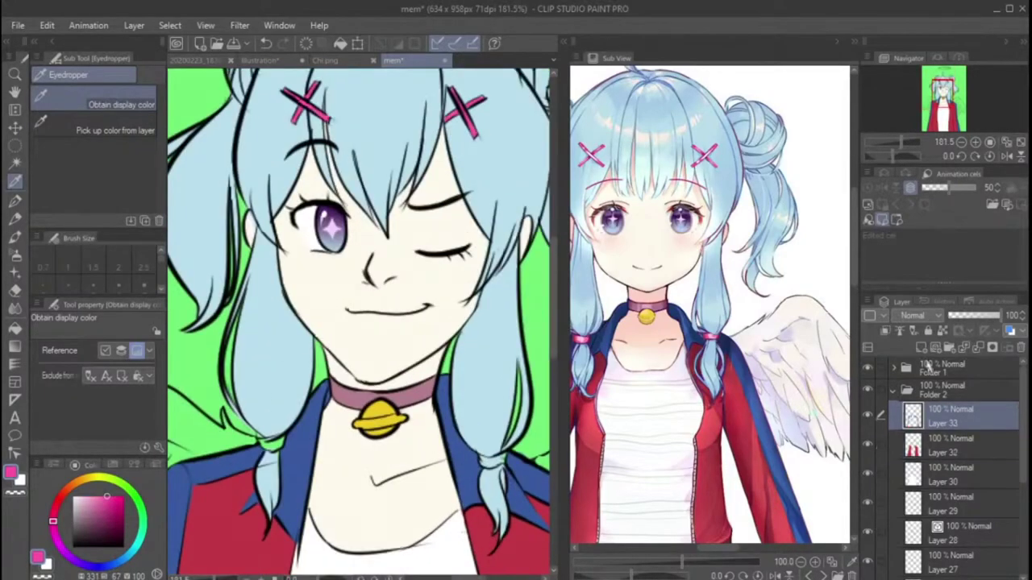
scroll(297, 478, up, 2)
key(ctrl+shift+n)
key(p)
mouse_move(225, 408)
mouse_down()
mouse_move(270, 415)
mouse_move(258, 413)
mouse_up()
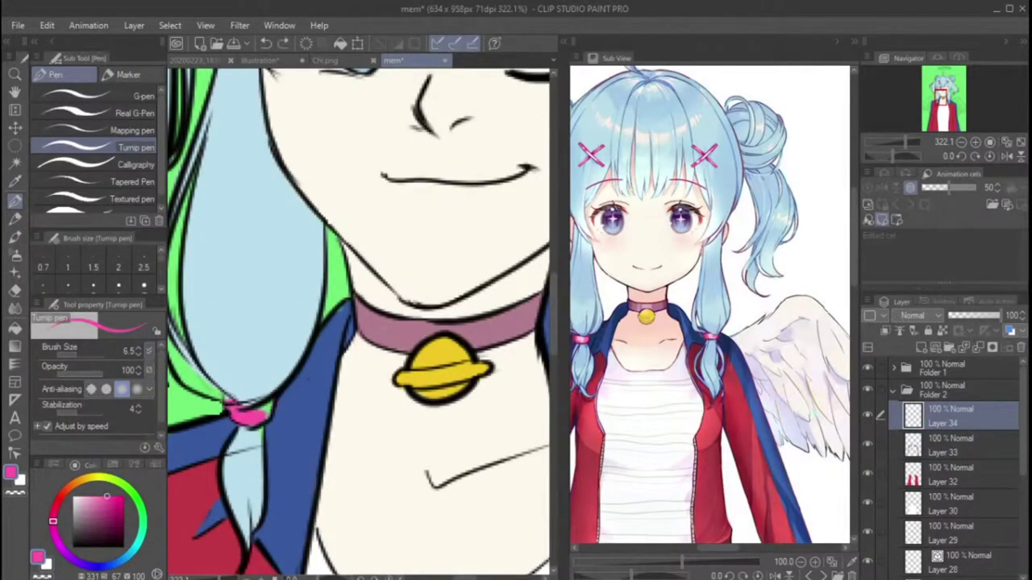
Step: Paint the right sidelock's hair tie in the same pink
scroll(258, 403, down, 2)
scroll(483, 449, up, 3)
drag(463, 450, 516, 456)
key(ctrl+z)
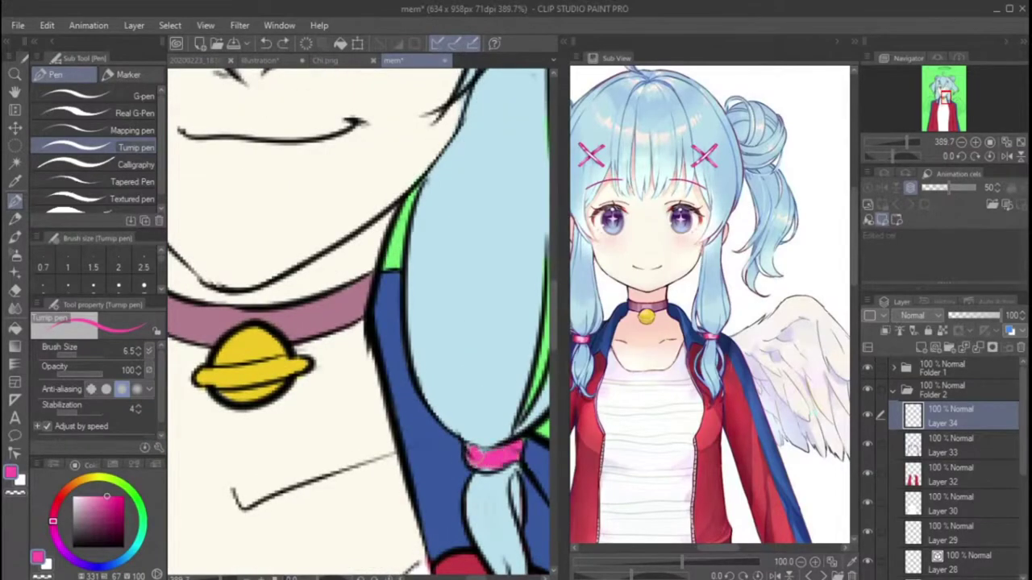
scroll(486, 406, down, 8)
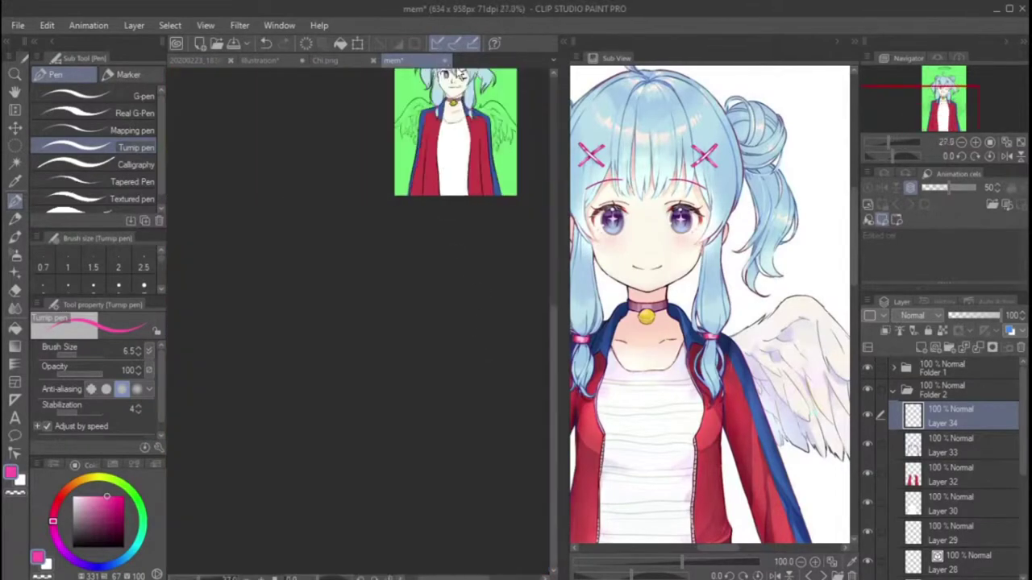
scroll(439, 228, up, 6)
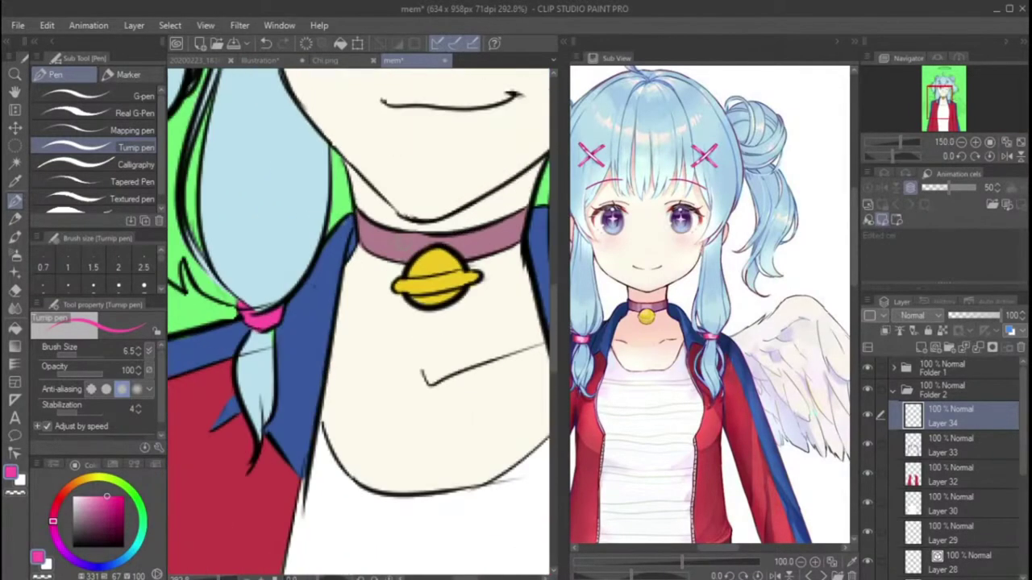
key(alt+[)
click(22, 200)
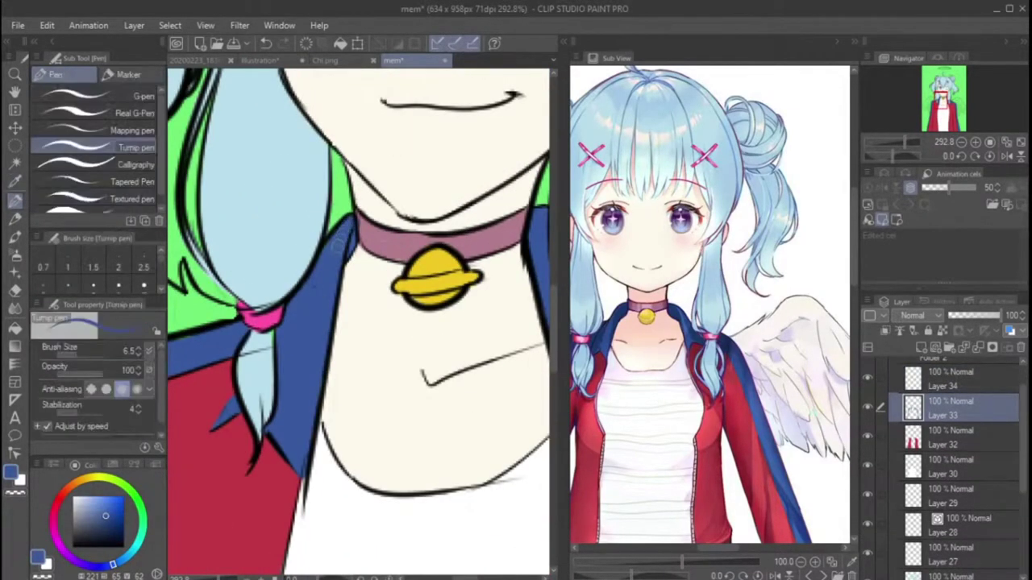
alt+click(266, 340)
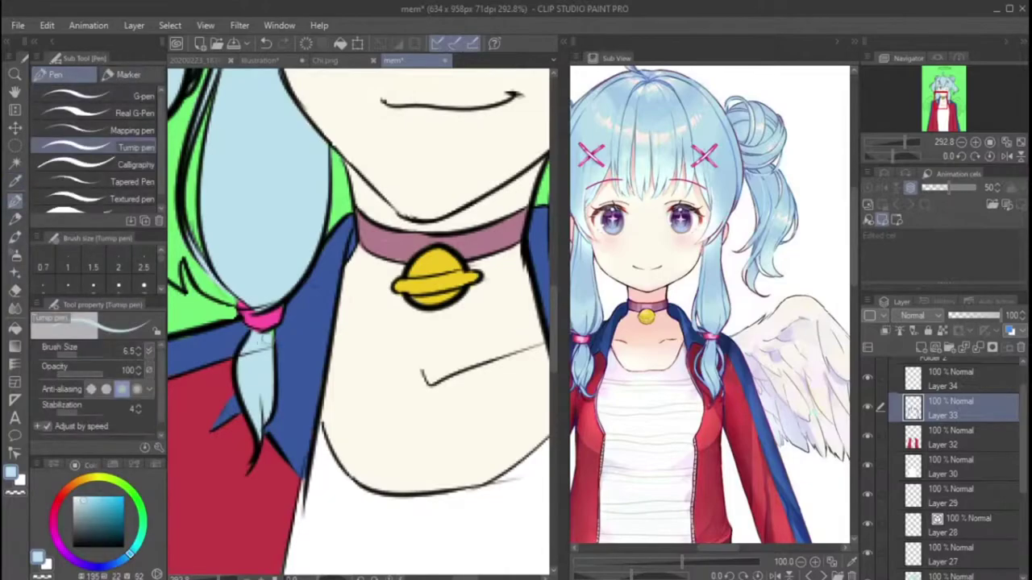
Step: Add a new layer directly above Layer 30 and set the Turnip pen to white at size 19.3
key(ctrl+0)
key(ctrl+shift+n)
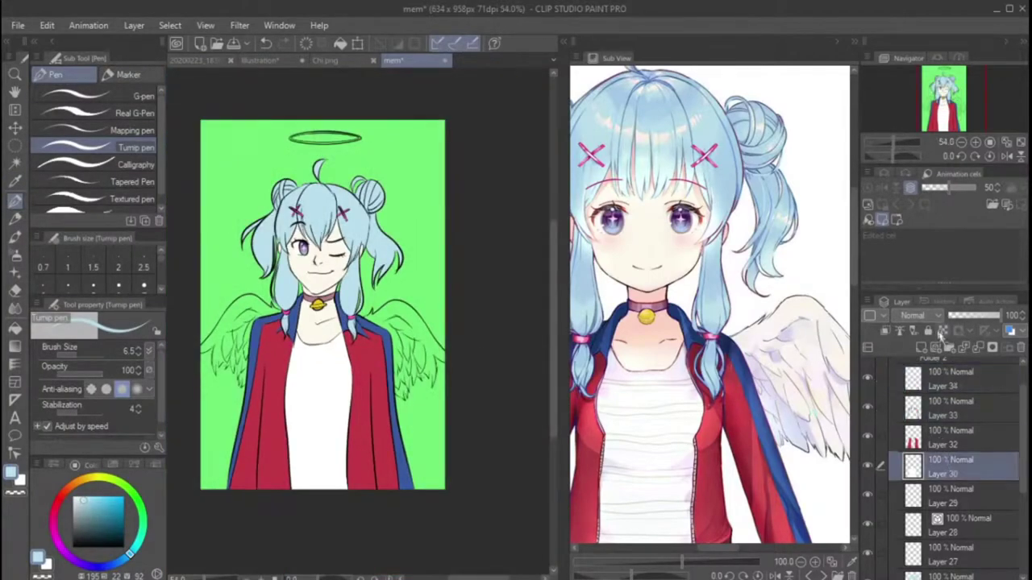
scroll(238, 348, up, 4)
key(x)
key(bracketright)
key(bracketright)
key(bracketright)
key(bracketright)
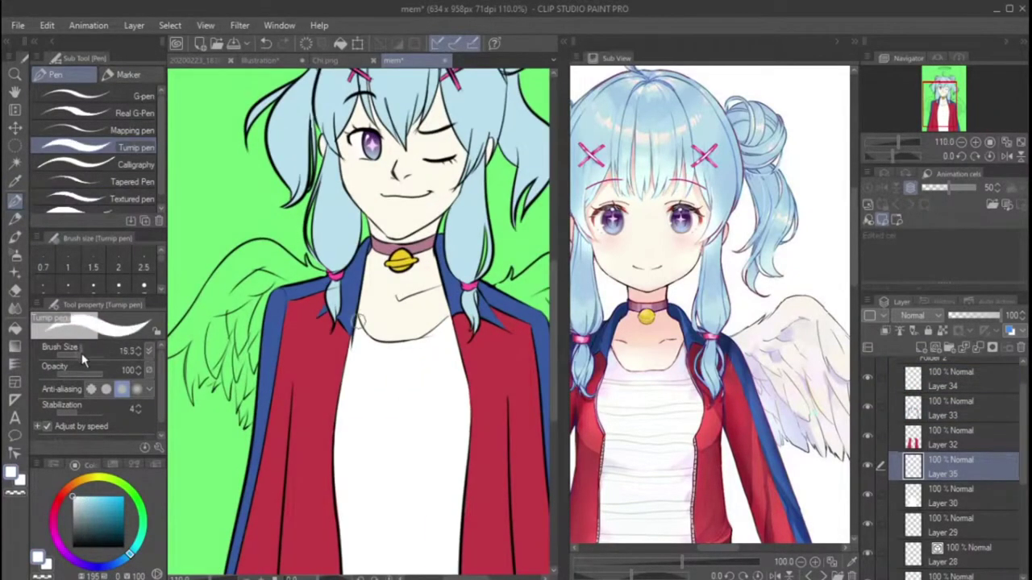
Step: Cover both wings roughly with white, going past their outlines where needed
drag(274, 278, 250, 339)
drag(258, 302, 233, 379)
mouse_move(274, 250)
mouse_down()
mouse_move(209, 339)
mouse_move(331, 290)
mouse_up()
drag(201, 290, 246, 435)
drag(419, 339, 252, 339)
drag(331, 306, 417, 242)
drag(379, 258, 471, 310)
drag(379, 355, 476, 452)
scroll(476, 270, up, 5)
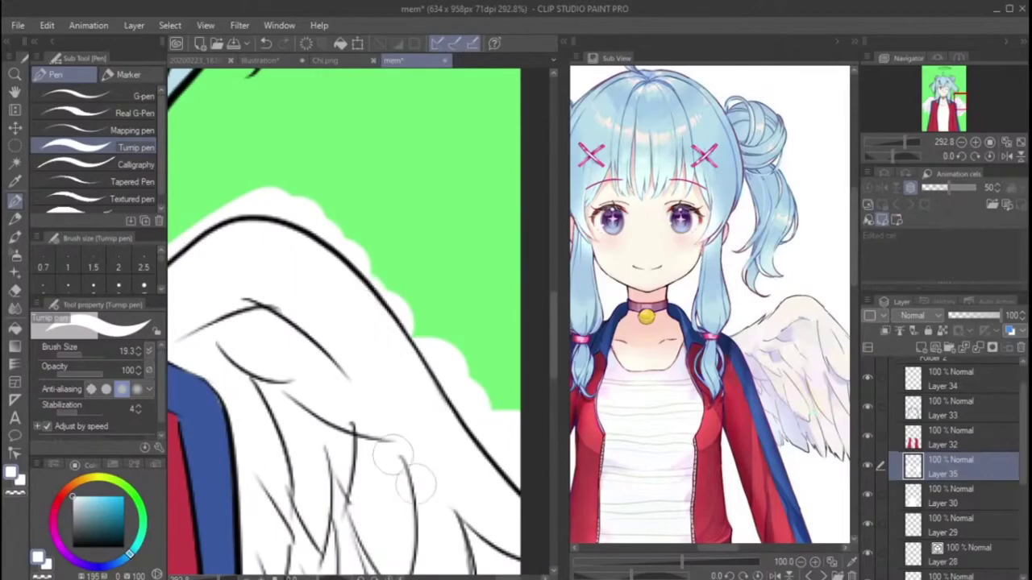
scroll(499, 401, down, 5)
scroll(322, 323, up, 2)
Step: Erase the white outside the right wing's outline with the Hard eraser at size 10.4, from the upper edge to the feather tips
key(e)
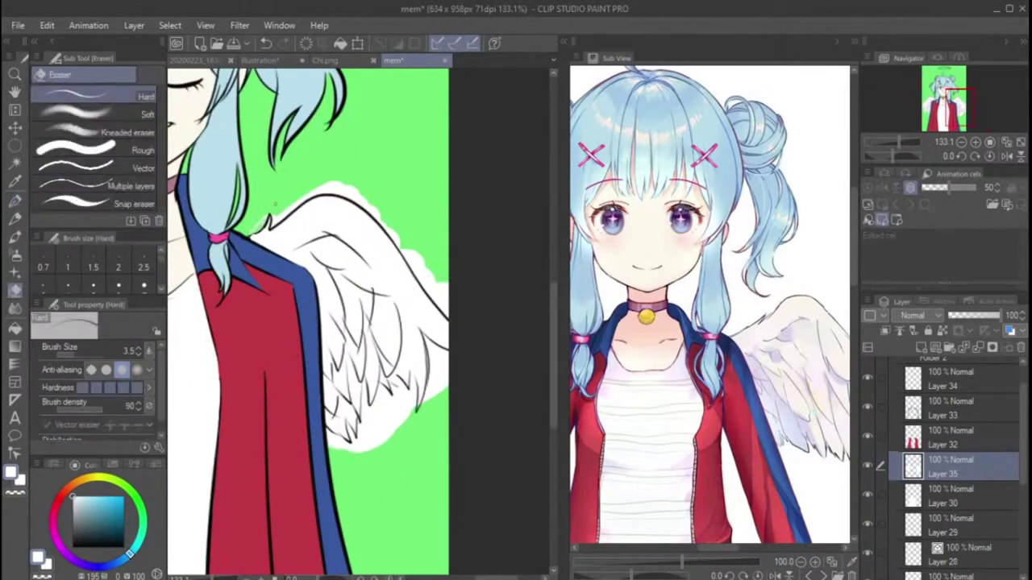
key(ctrl+plus)
drag(218, 247, 228, 247)
mouse_move(277, 223)
mouse_down()
mouse_move(338, 188)
mouse_move(427, 179)
mouse_move(407, 187)
mouse_up()
drag(377, 527, 266, 524)
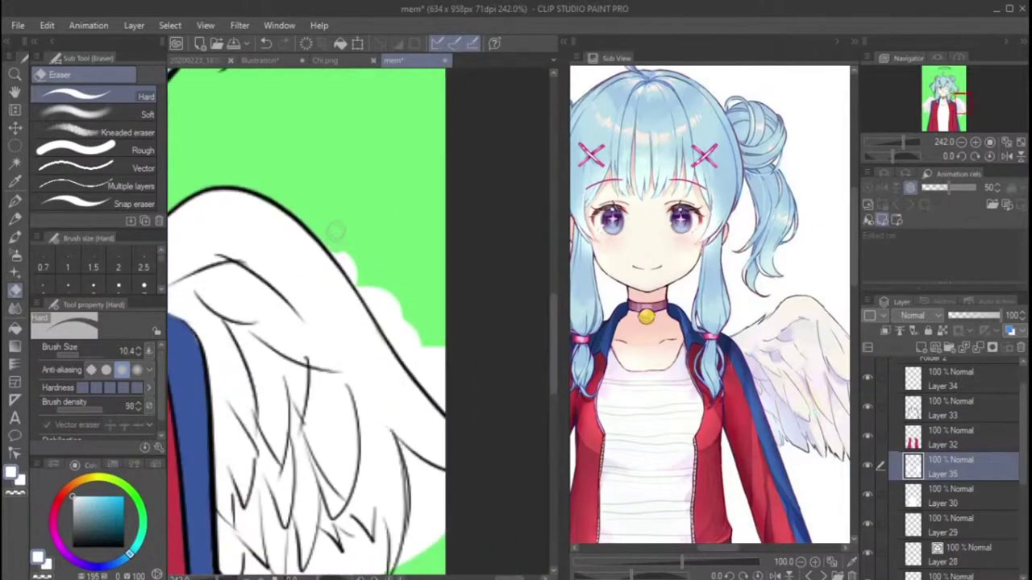
mouse_move(329, 233)
mouse_down()
mouse_move(391, 331)
mouse_move(429, 359)
mouse_move(440, 407)
mouse_up()
scroll(427, 387, down, 3)
mouse_move(408, 307)
mouse_down()
mouse_move(412, 372)
mouse_move(425, 319)
mouse_move(415, 407)
mouse_move(434, 387)
mouse_up()
mouse_move(379, 363)
mouse_down()
mouse_move(376, 423)
mouse_move(348, 397)
mouse_move(357, 375)
mouse_move(355, 485)
mouse_move(293, 484)
mouse_move(327, 402)
mouse_move(319, 395)
mouse_move(340, 414)
mouse_move(342, 383)
mouse_move(356, 399)
mouse_move(274, 447)
mouse_move(279, 483)
mouse_move(291, 472)
mouse_move(266, 448)
mouse_move(266, 492)
mouse_move(234, 477)
mouse_move(272, 496)
mouse_move(242, 488)
mouse_move(261, 512)
mouse_move(278, 504)
mouse_move(316, 416)
mouse_move(331, 433)
mouse_move(339, 407)
mouse_move(328, 435)
mouse_move(334, 472)
mouse_up()
drag(367, 415, 379, 403)
Step: Erase the white outside the left wing's outline along its upper edge, between the feather tips and beside the sidelock
key(ctrl+0)
scroll(245, 359, up, 5)
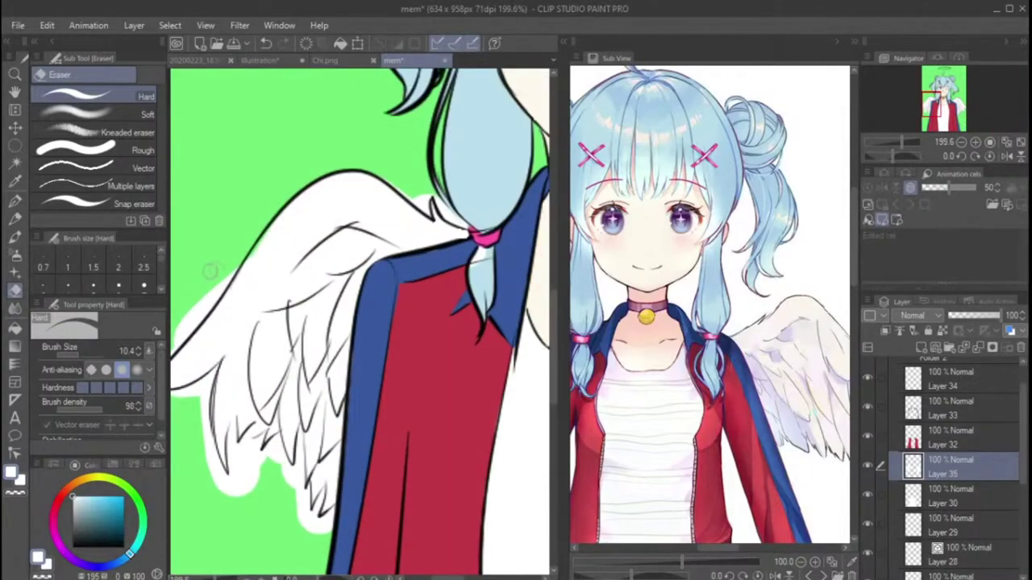
key(p)
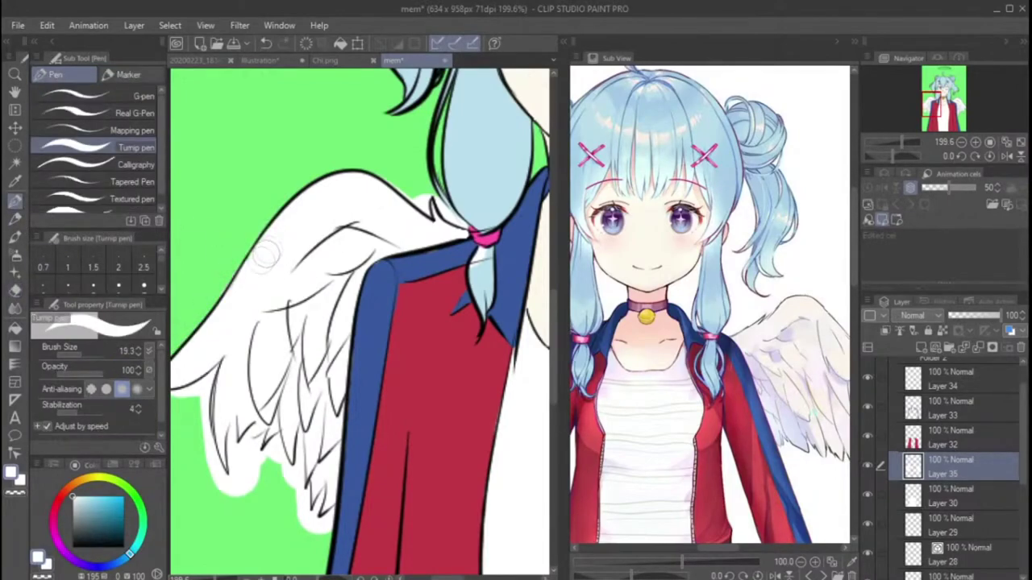
click(18, 288)
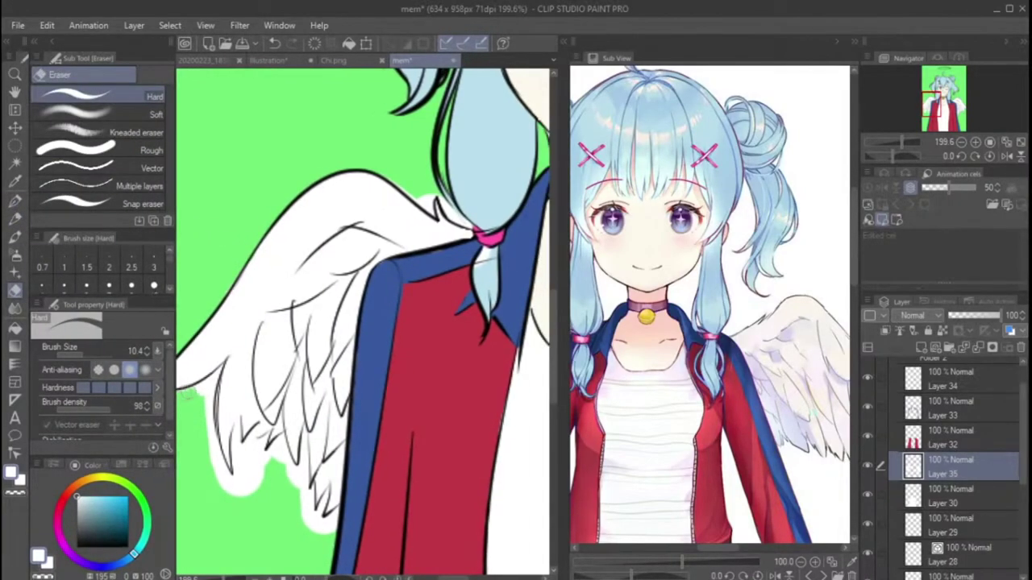
mouse_move(204, 397)
mouse_down()
mouse_move(229, 494)
mouse_move(238, 431)
mouse_move(240, 488)
mouse_move(257, 431)
mouse_move(259, 456)
mouse_up()
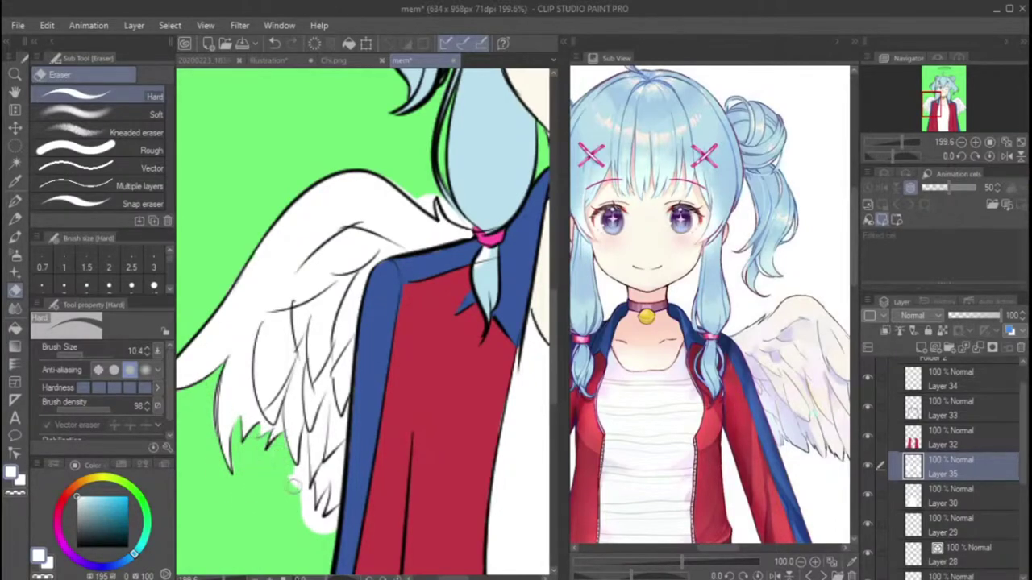
mouse_move(293, 479)
mouse_down()
mouse_move(306, 443)
mouse_move(304, 478)
mouse_move(306, 441)
mouse_move(299, 480)
mouse_move(281, 449)
mouse_up()
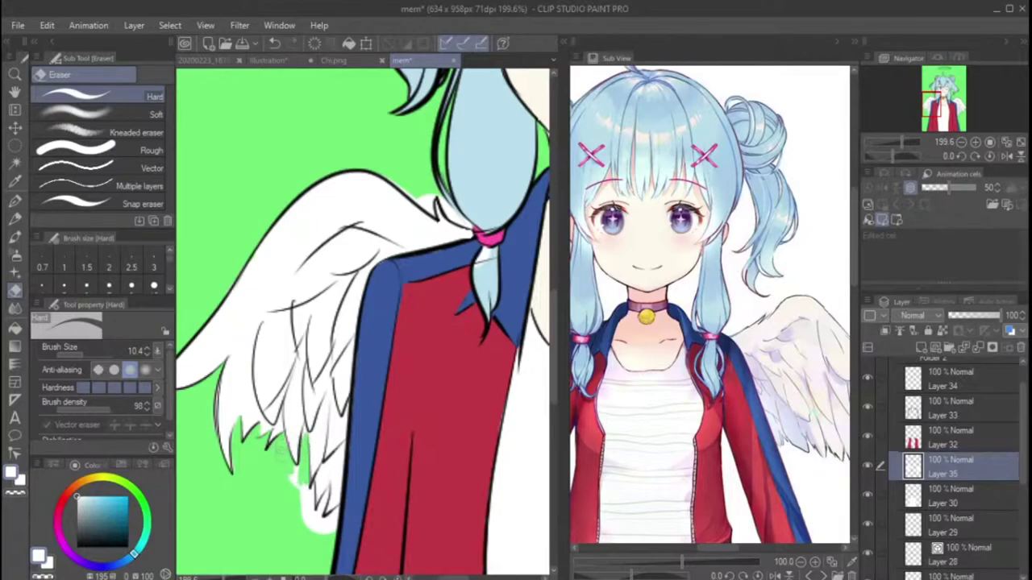
drag(302, 510, 307, 514)
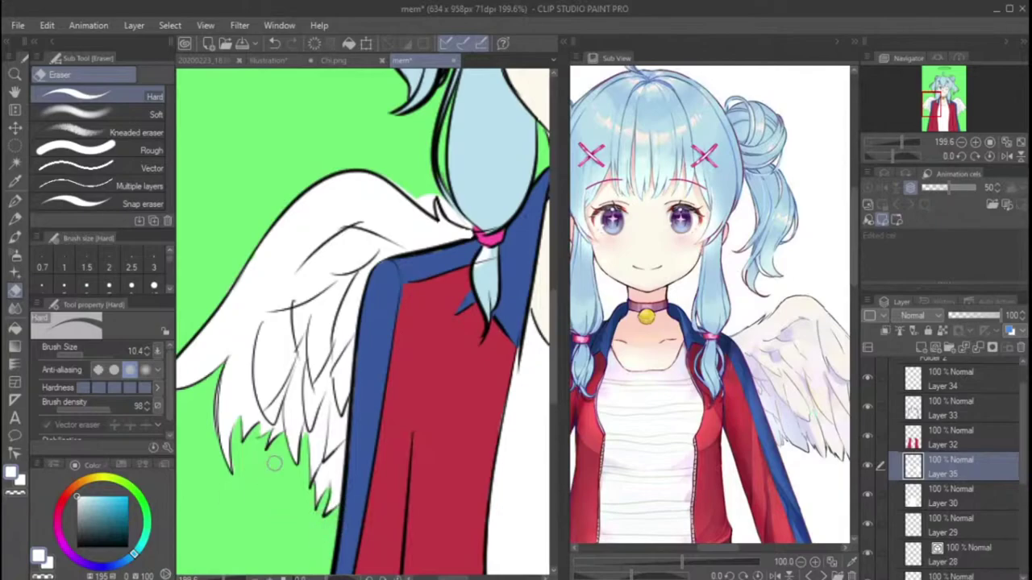
drag(385, 169, 429, 200)
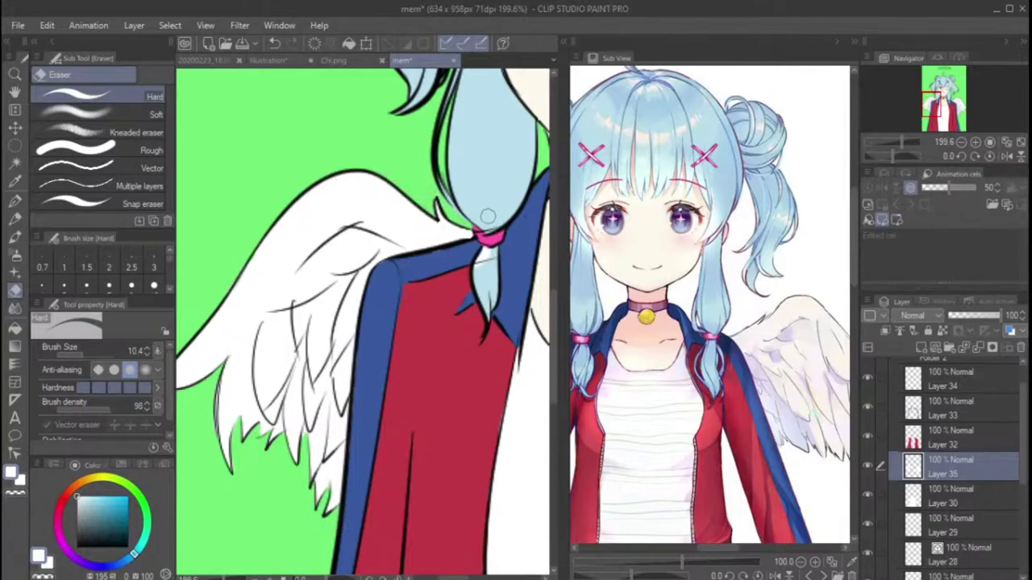
Step: Fill the halo's ring with white using the Turnip pen at size 2.3, undoing a misplaced stroke
key(ctrl+0)
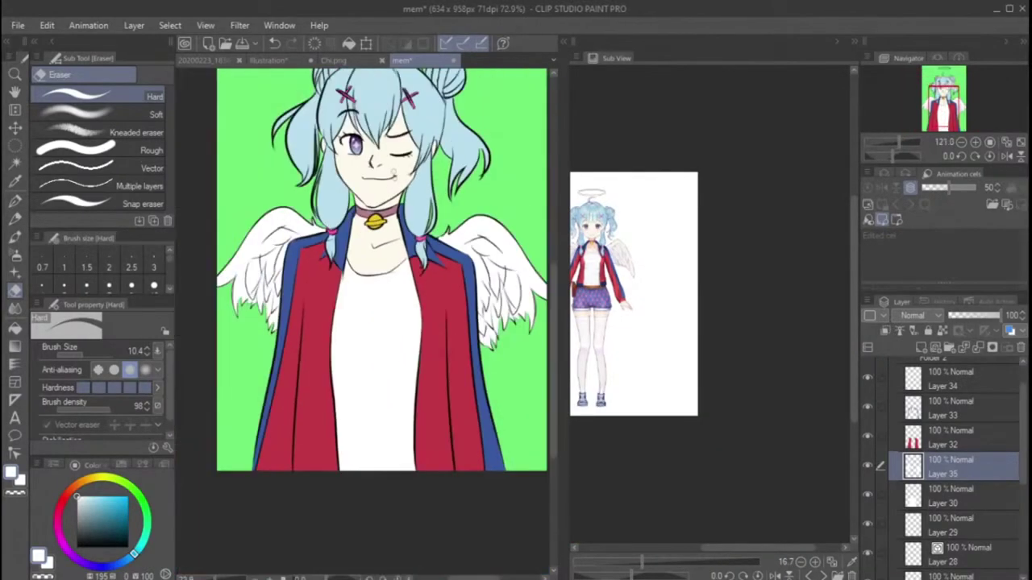
scroll(355, 161, up, 6)
click(154, 267)
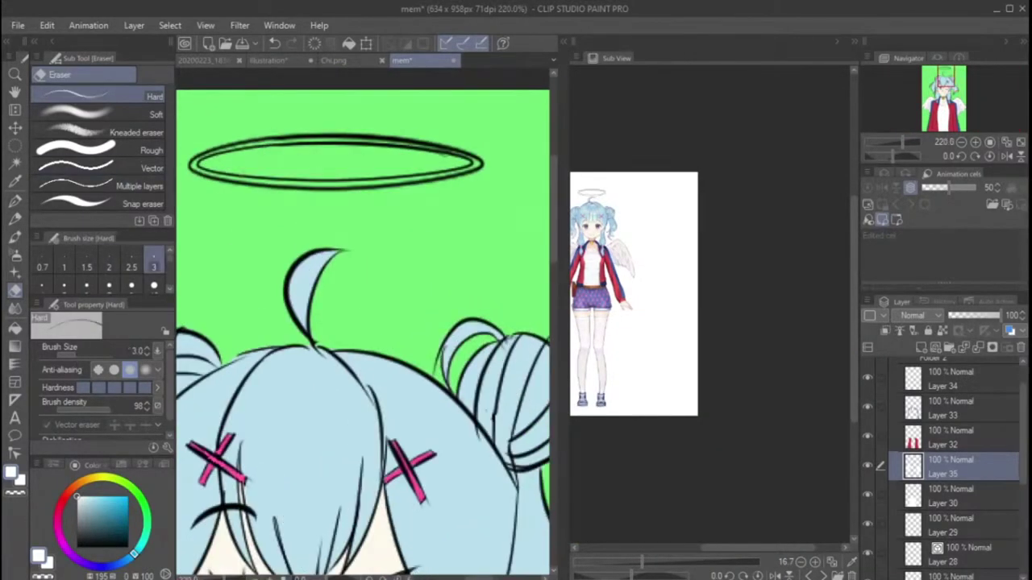
key(p)
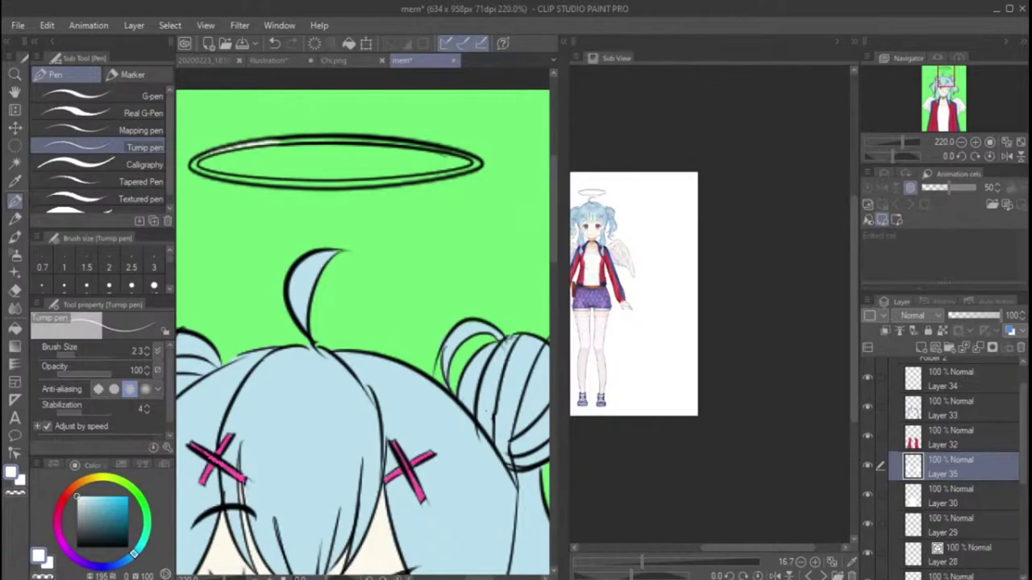
key(ctrl+z)
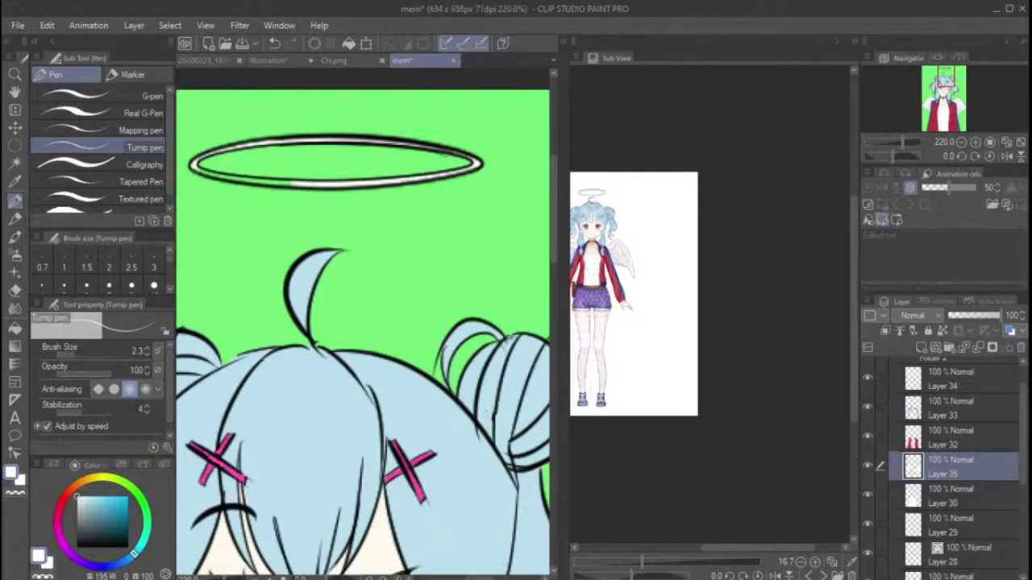
scroll(363, 323, down, 5)
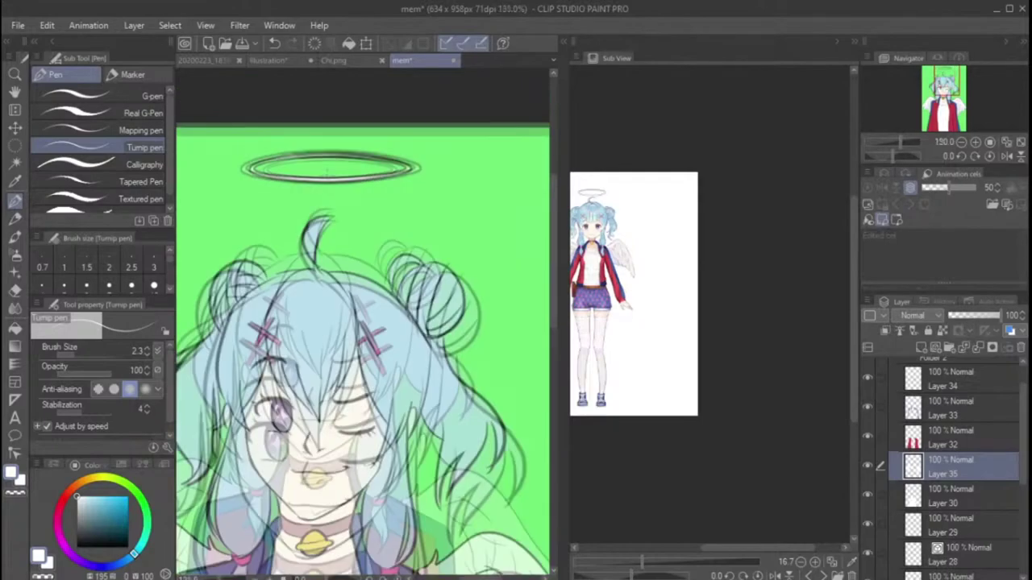
Step: Add a shading layer above Folder 2, clipped to the folder at 34% opacity, and choose black as the drawing colour
click(893, 390)
click(924, 348)
click(959, 315)
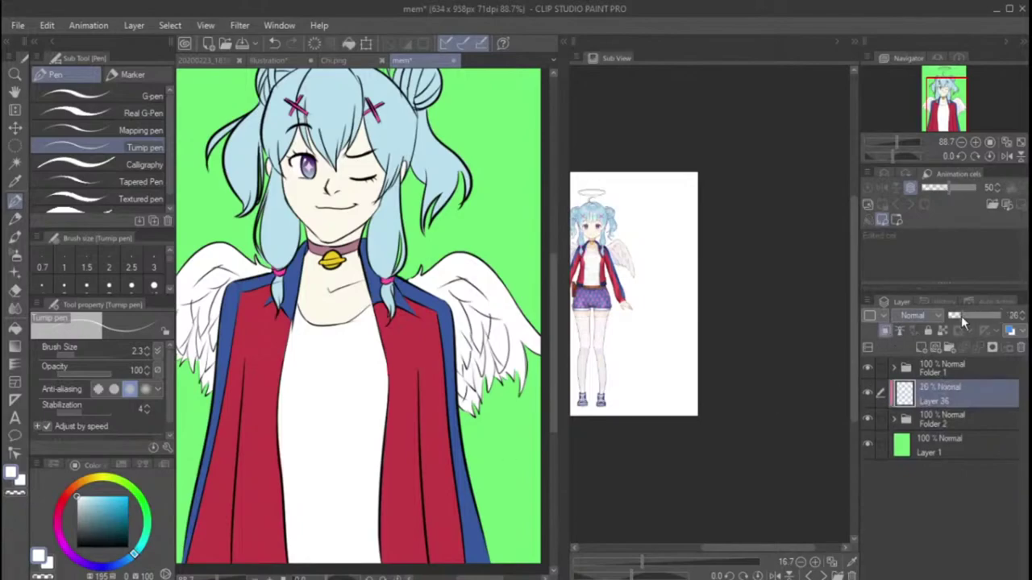
click(45, 562)
scroll(347, 216, up, 4)
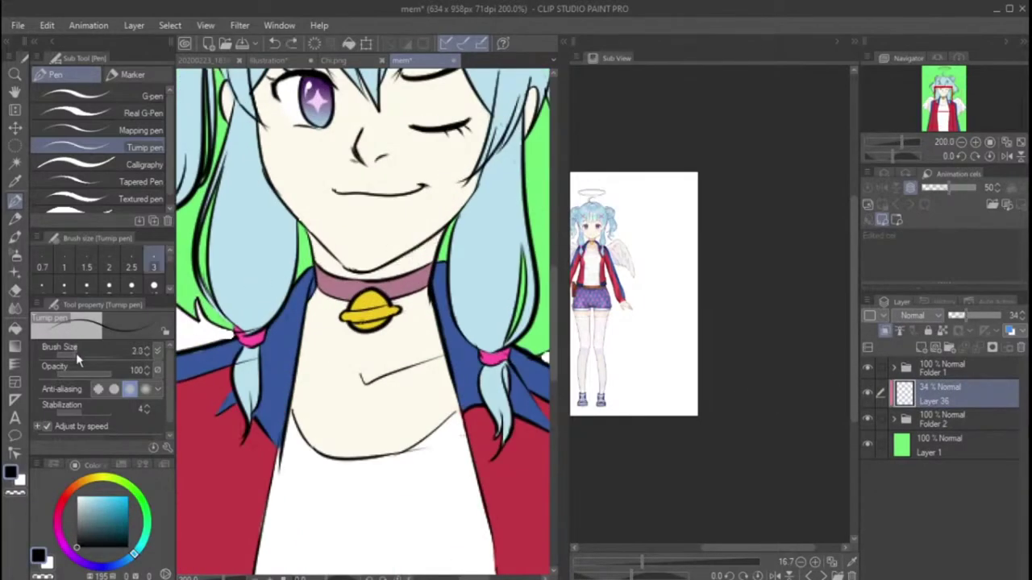
Step: Shade the neck under the chin, the collarbone and the skin beside the right collar with the Turnip pen at size 9.6
drag(76, 356, 90, 356)
drag(345, 256, 308, 240)
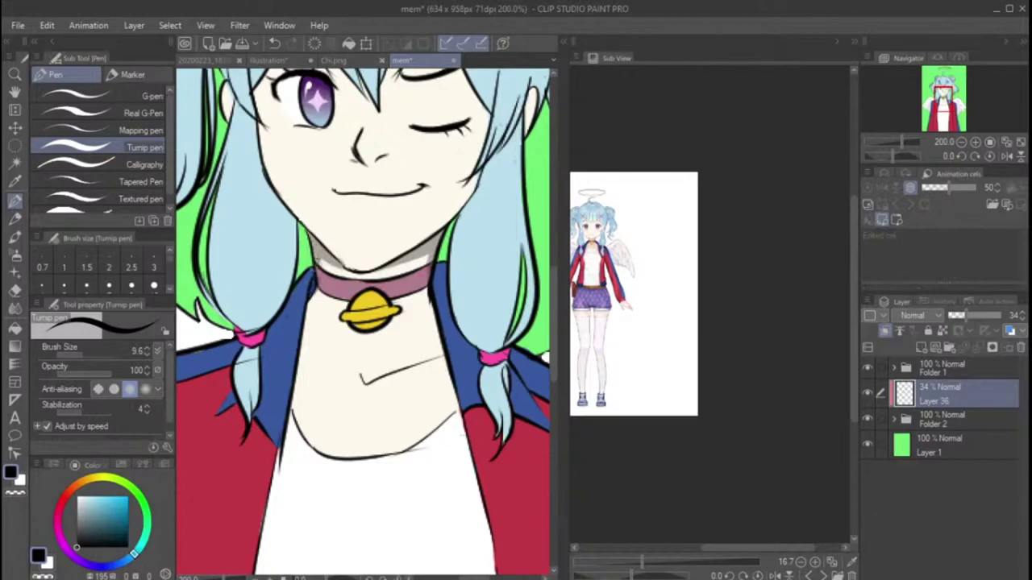
drag(436, 353, 367, 377)
drag(435, 299, 453, 399)
drag(452, 338, 455, 471)
key(ctrl+z)
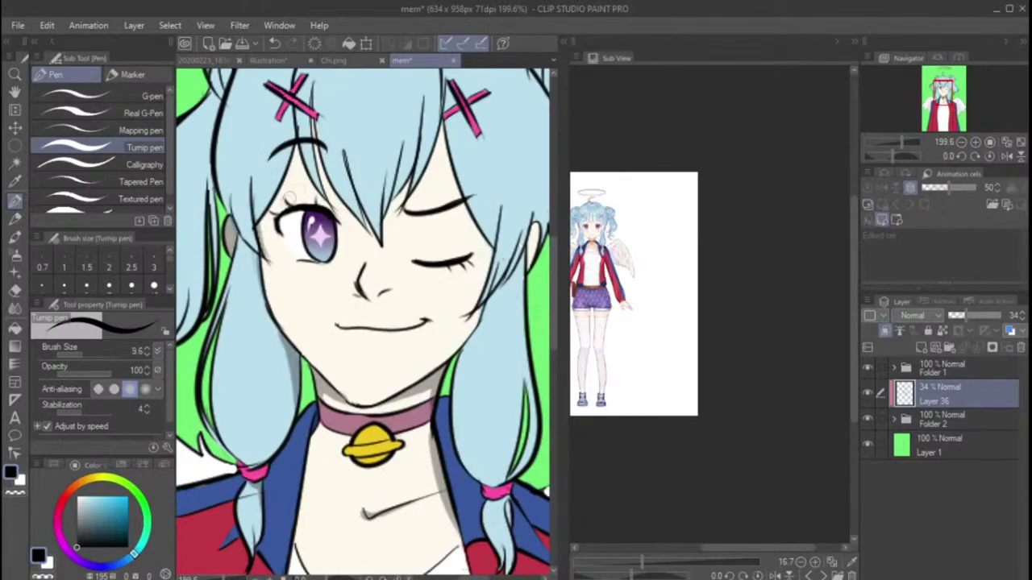
Step: Shade the forehead skin along the edges of the bangs on both sides, undoing the last stroke at the right ear
drag(310, 120, 340, 203)
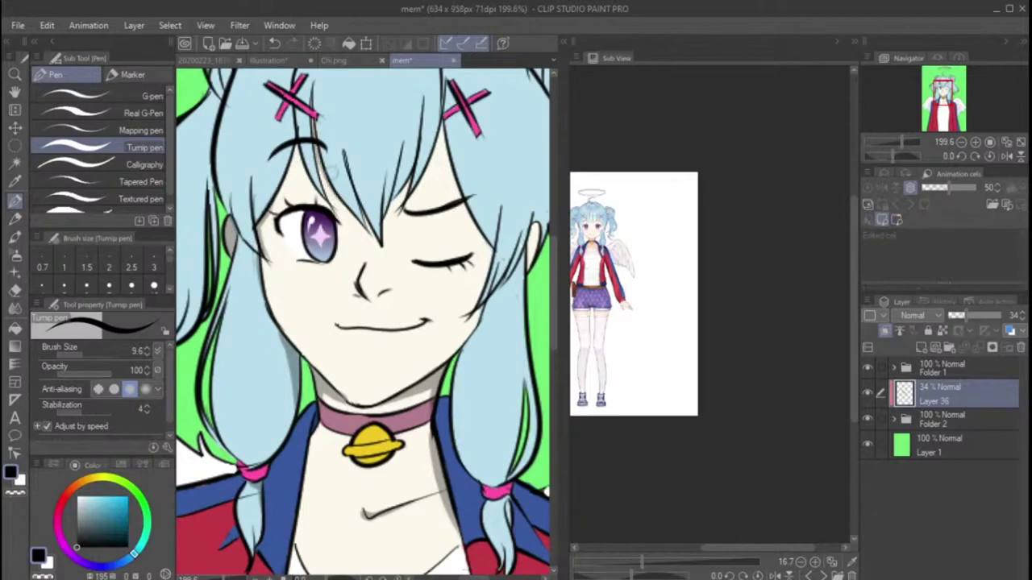
drag(444, 123, 461, 192)
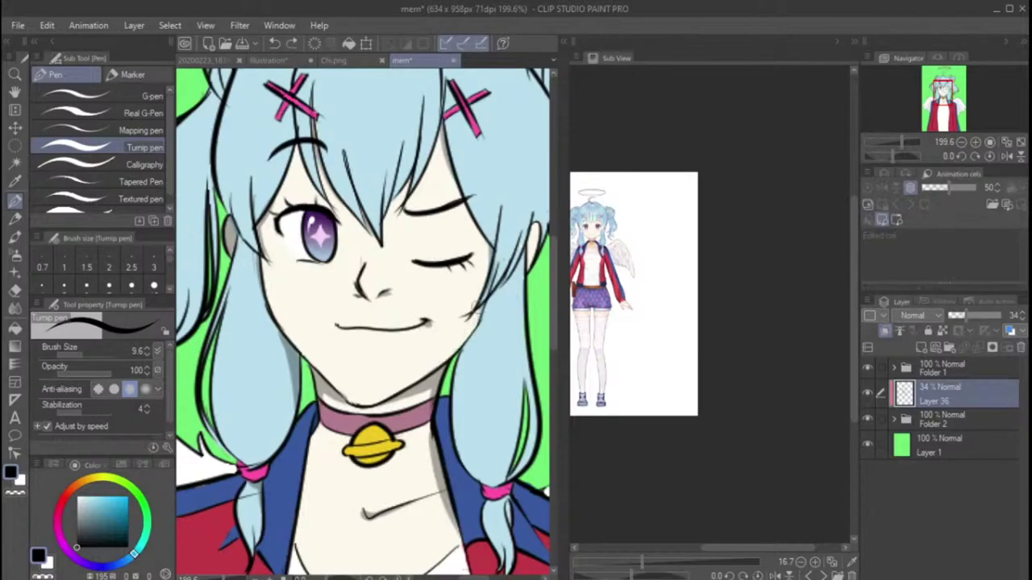
drag(533, 225, 528, 271)
key(ctrl+z)
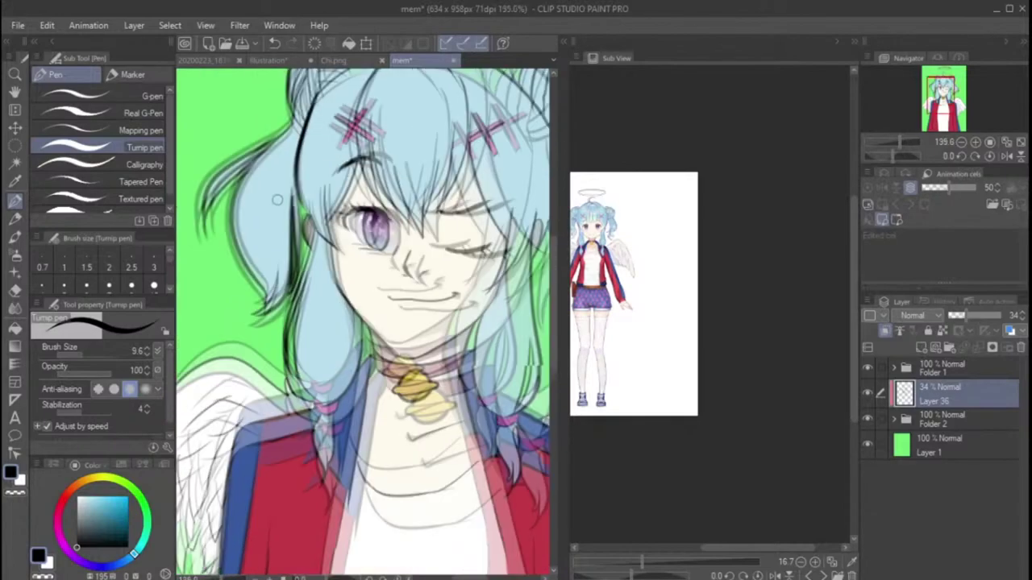
Step: Shade both pigtails along the edges where they meet the sides of the head
scroll(450, 354, down, 1)
drag(303, 108, 297, 192)
scroll(266, 153, down, 3)
scroll(403, 149, up, 2)
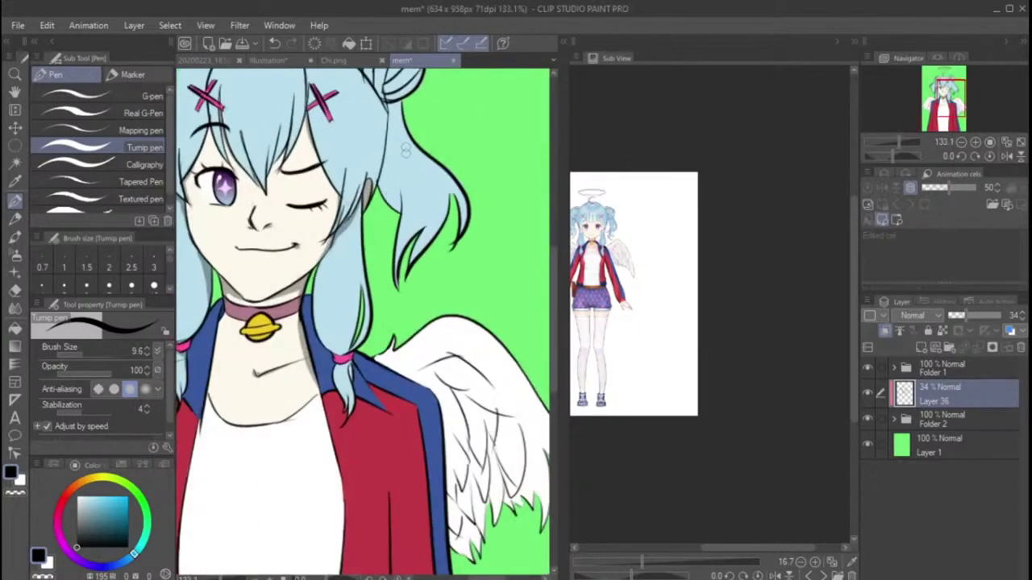
drag(392, 105, 379, 160)
scroll(453, 120, up, 3)
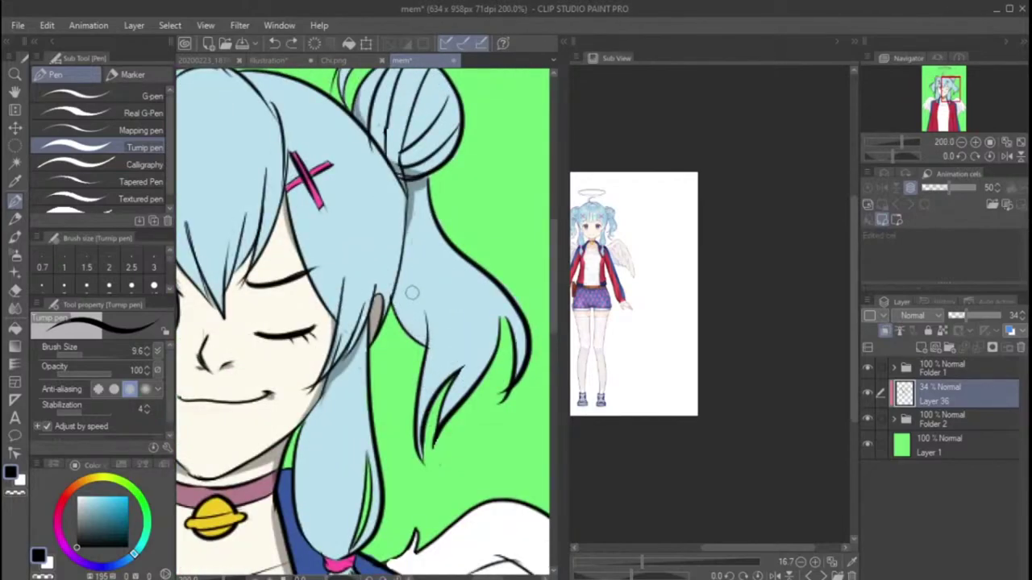
drag(387, 292, 421, 333)
scroll(462, 333, down, 4)
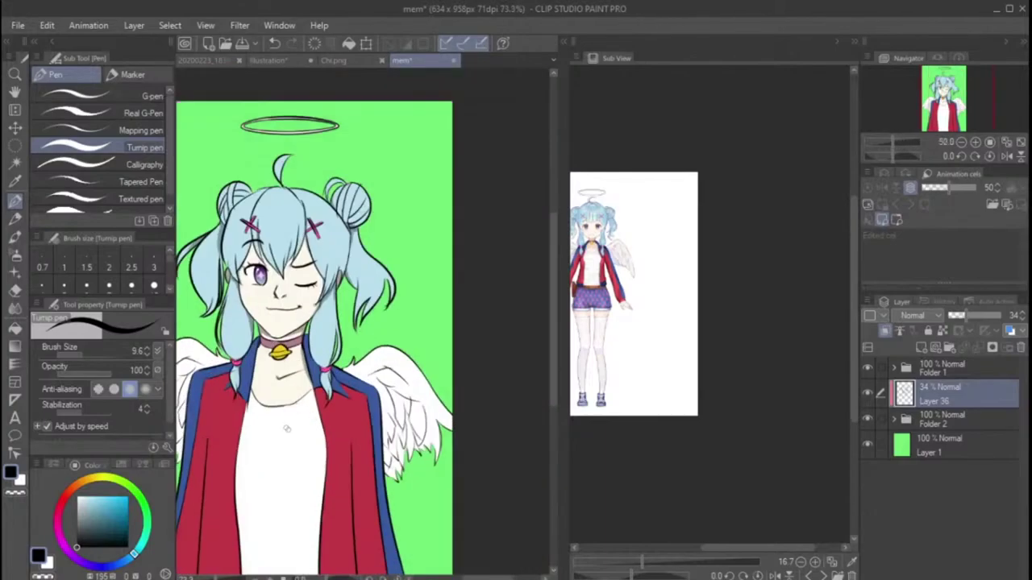
Step: Shade the jacket below the collar and along its sleeve fold, and the inner feathers of the wing on the image's left side
scroll(462, 332, up, 3)
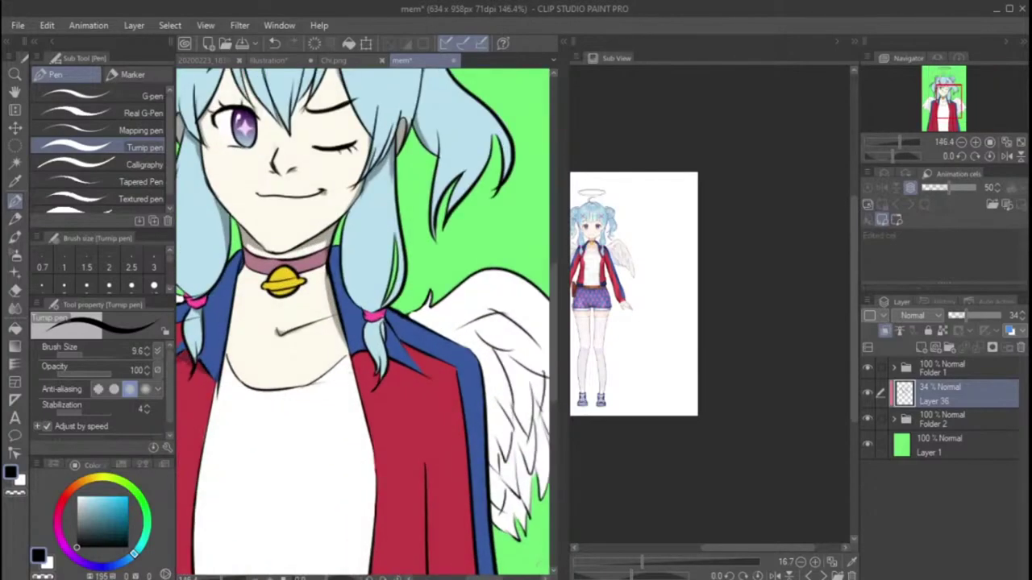
scroll(395, 350, down, 4)
scroll(338, 342, up, 5)
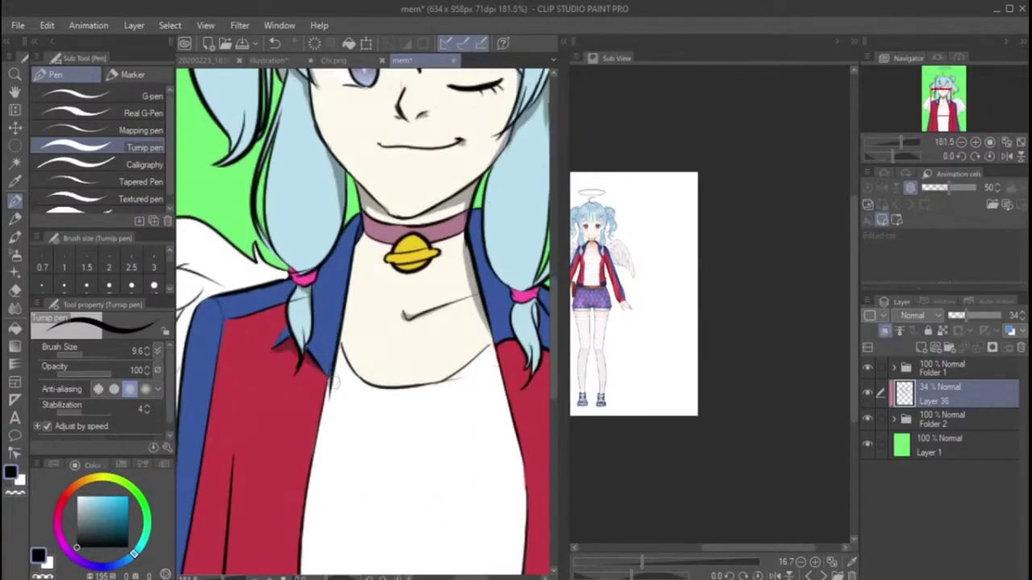
drag(361, 240, 334, 356)
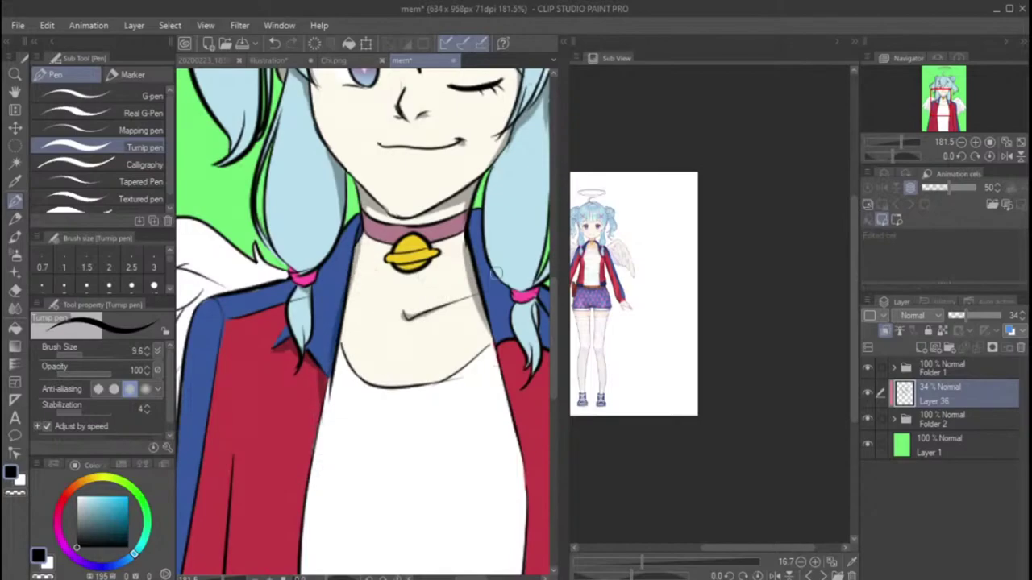
scroll(495, 274, down, 2)
mouse_move(348, 220)
mouse_down()
mouse_move(327, 282)
mouse_move(332, 337)
mouse_up()
drag(312, 228, 354, 204)
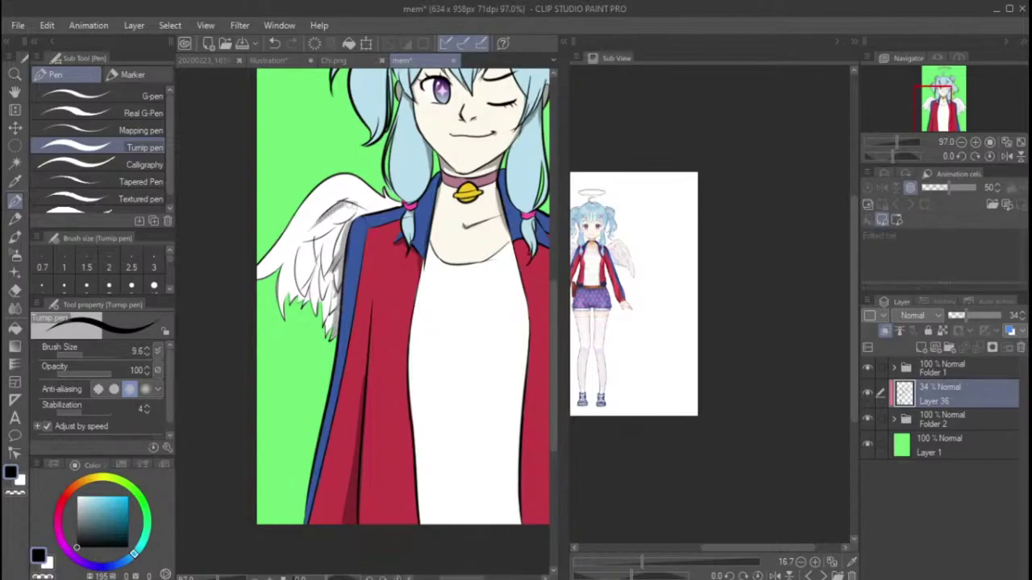
drag(298, 248, 279, 296)
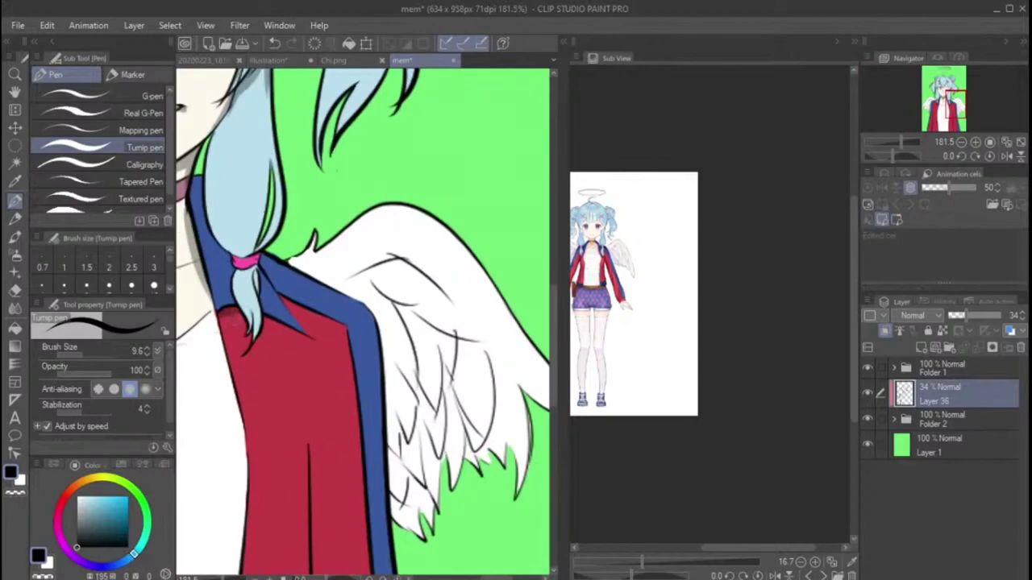
Step: Shade the other jacket half beneath the collar and hair strand, and the folds and inner feathers of the adjoining wing
drag(218, 318, 231, 373)
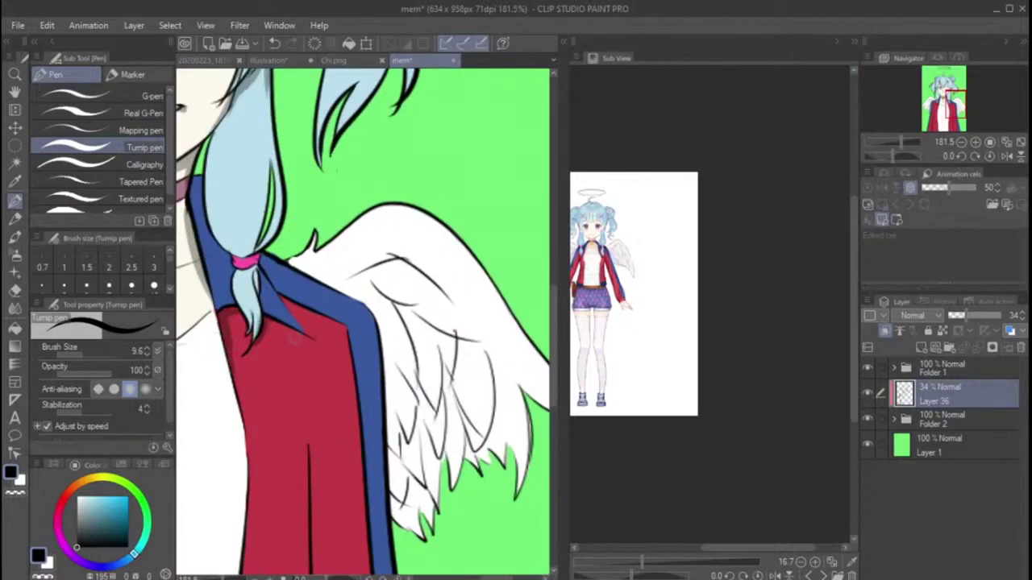
mouse_move(298, 263)
mouse_down()
mouse_move(345, 297)
mouse_move(375, 271)
mouse_move(433, 278)
mouse_up()
mouse_move(392, 306)
mouse_down()
mouse_move(416, 327)
mouse_move(395, 524)
mouse_move(389, 403)
mouse_move(426, 444)
mouse_move(411, 476)
mouse_up()
drag(388, 351, 399, 484)
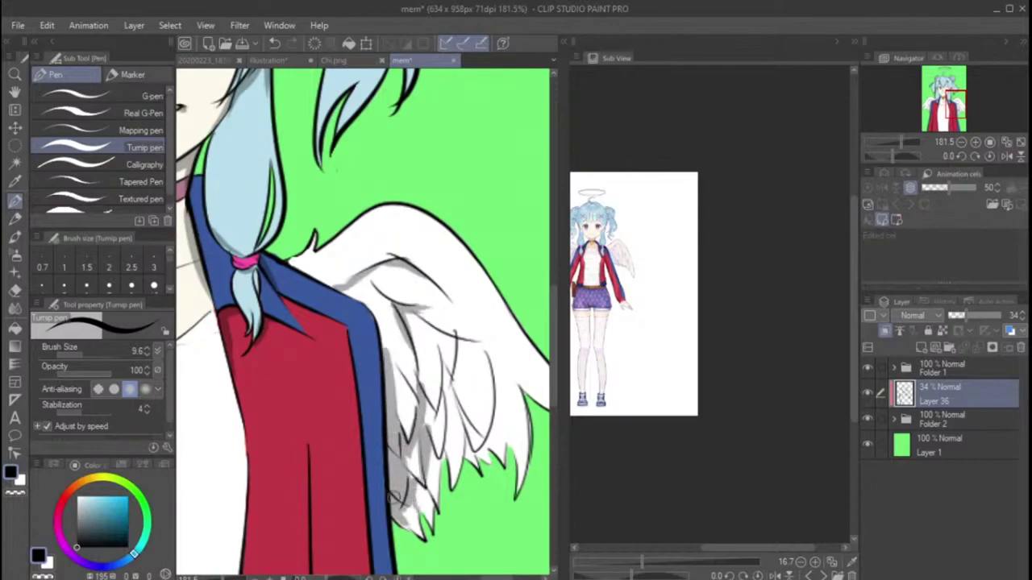
Step: Add a highlight layer above the shading layer at 53% opacity and choose white as the drawing colour
scroll(387, 403, down, 3)
click(922, 348)
click(968, 315)
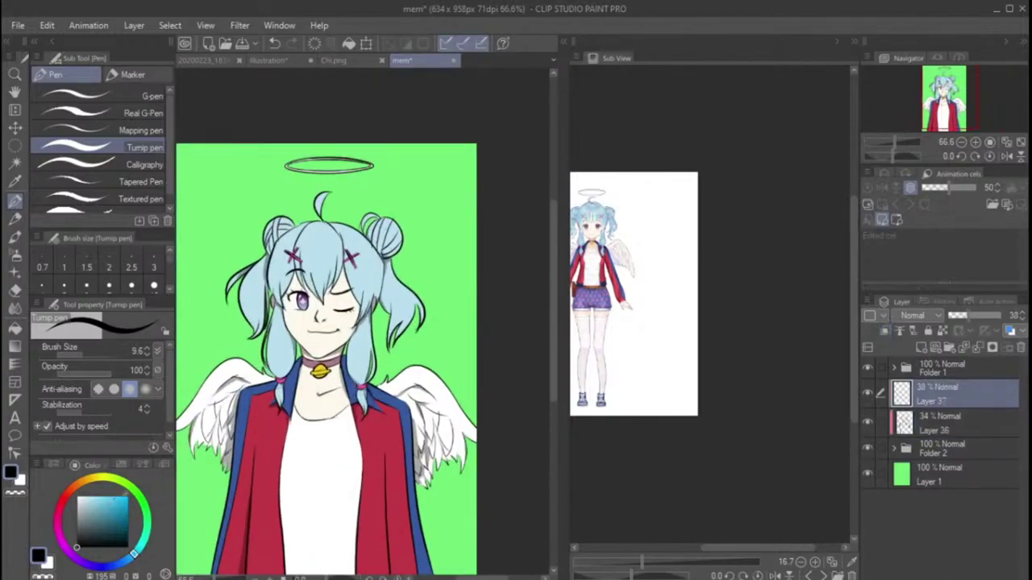
scroll(348, 216, up, 3)
click(973, 316)
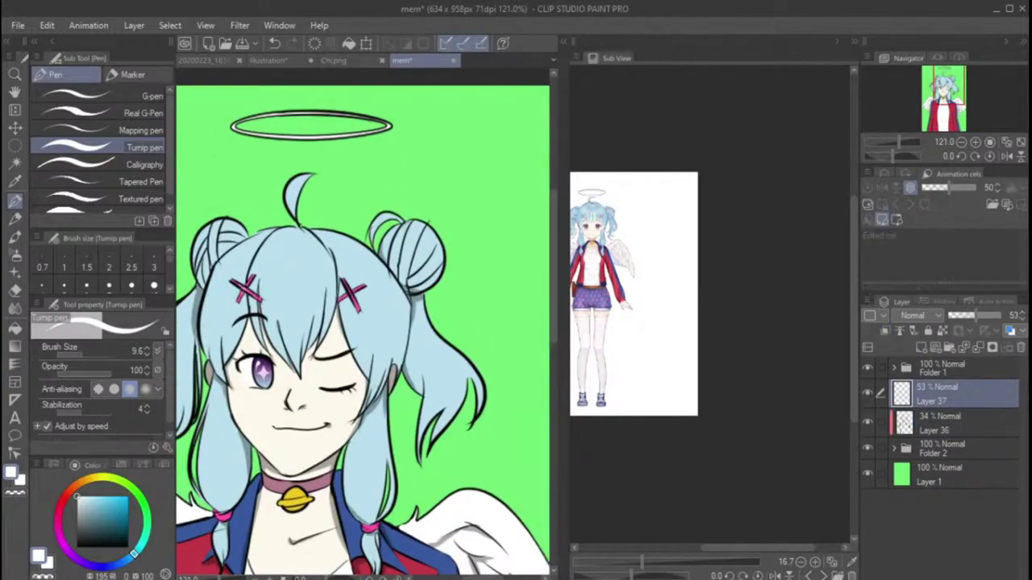
Step: Paint white highlights on the crown of the hair, the pigtails and the long side locks with the Turnip pen at size 9.6
drag(272, 261, 289, 244)
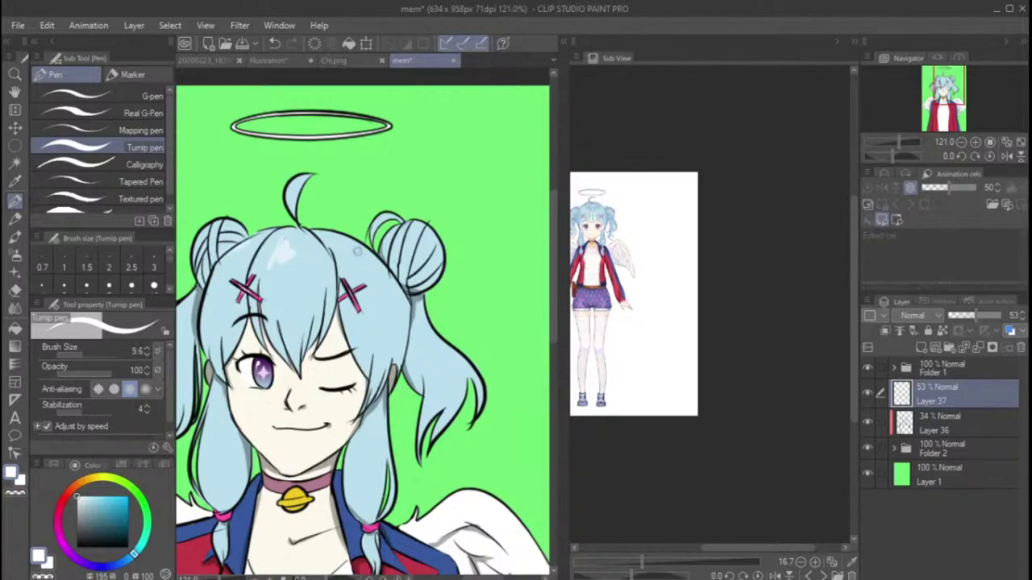
scroll(371, 452, down, 2)
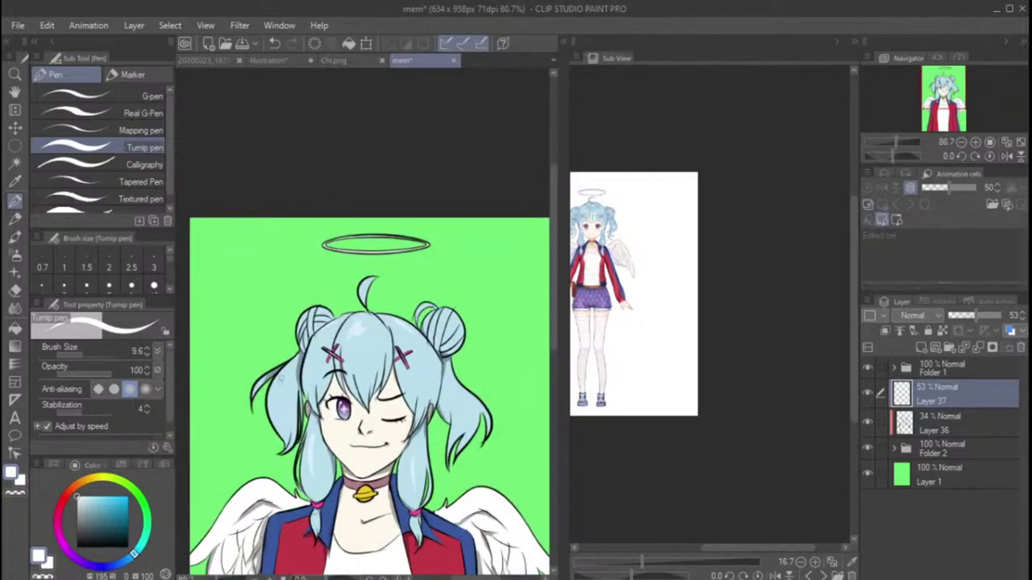
scroll(464, 408, down, 4)
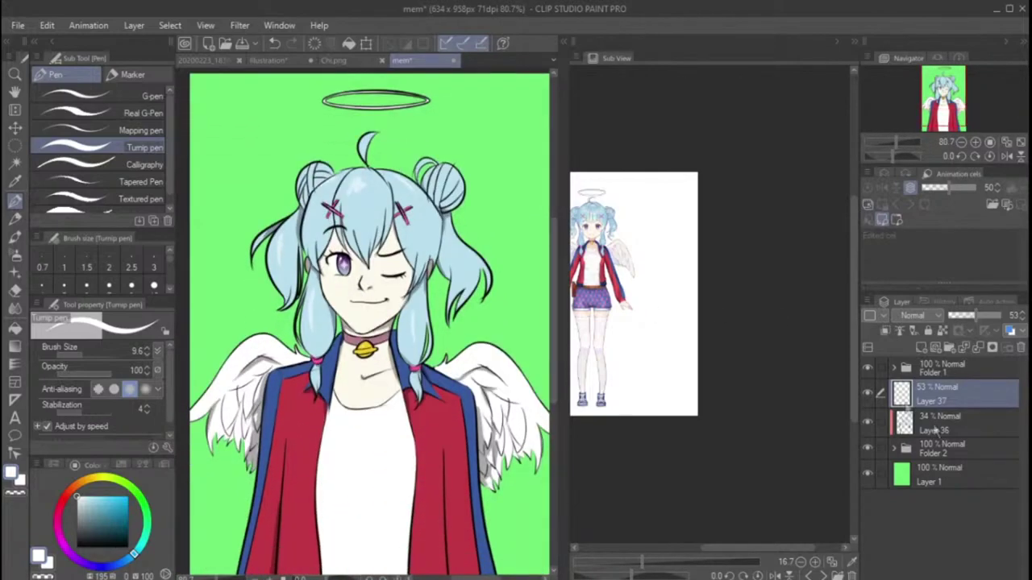
Step: Delete the green background layer and save the illustration as a PNG file with a transparent background
click(927, 474)
key(Delete)
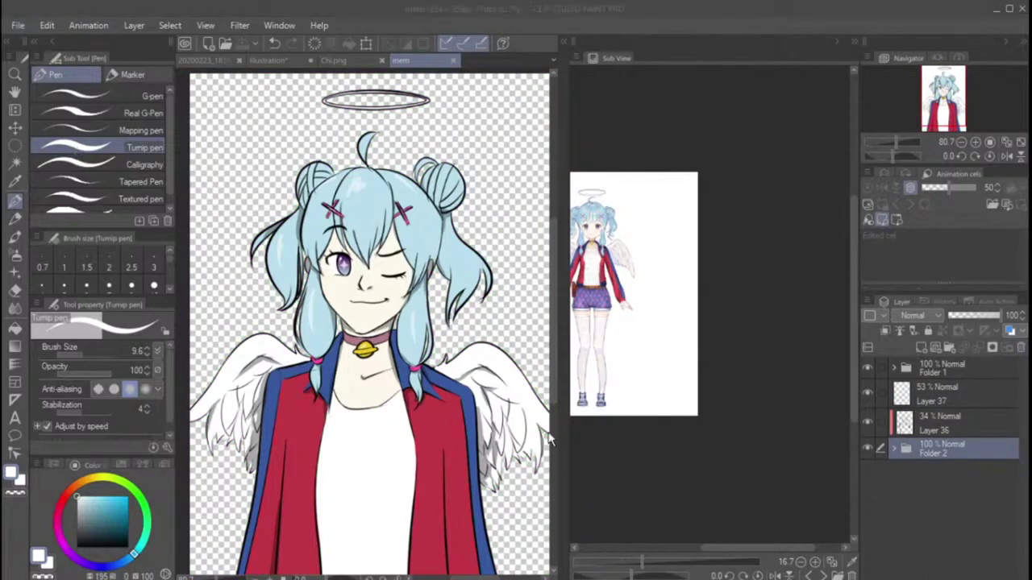
key(ctrl+s)
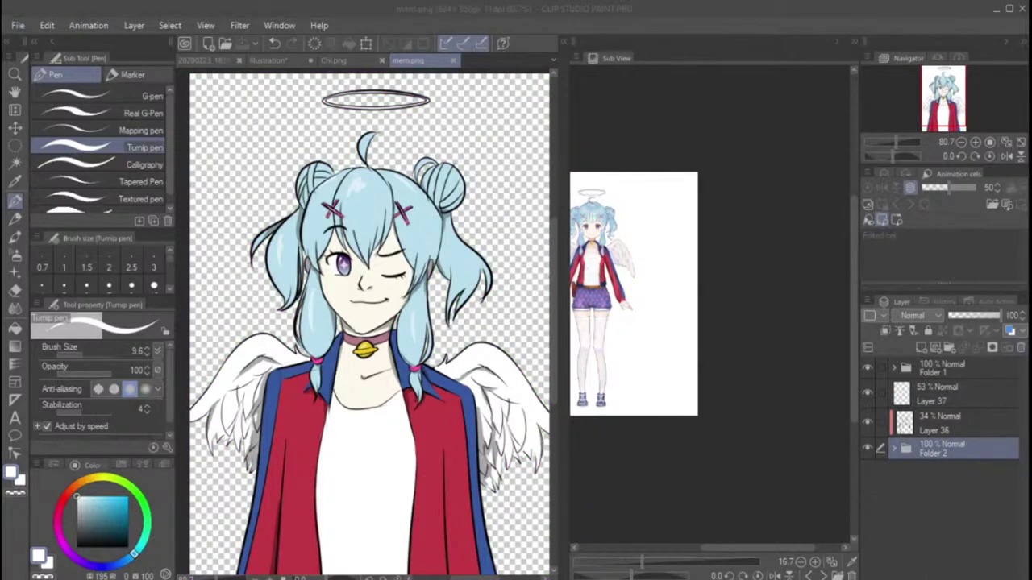